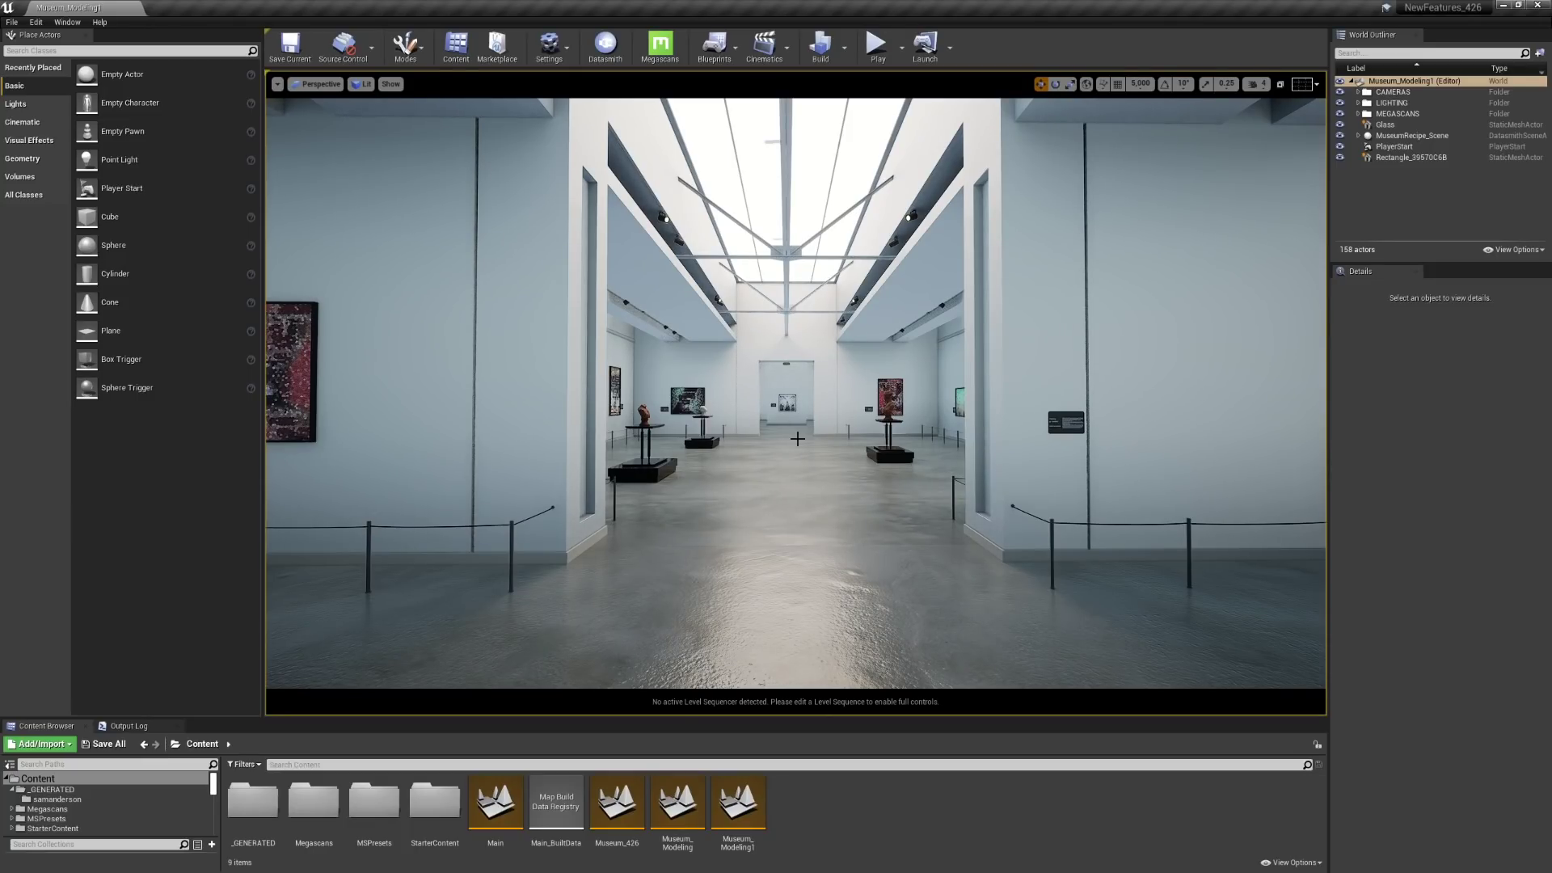
- Search the project's plugins for "modeling" and check that the Modeling Tools Editor Mode plugin is enabled
click(38, 23)
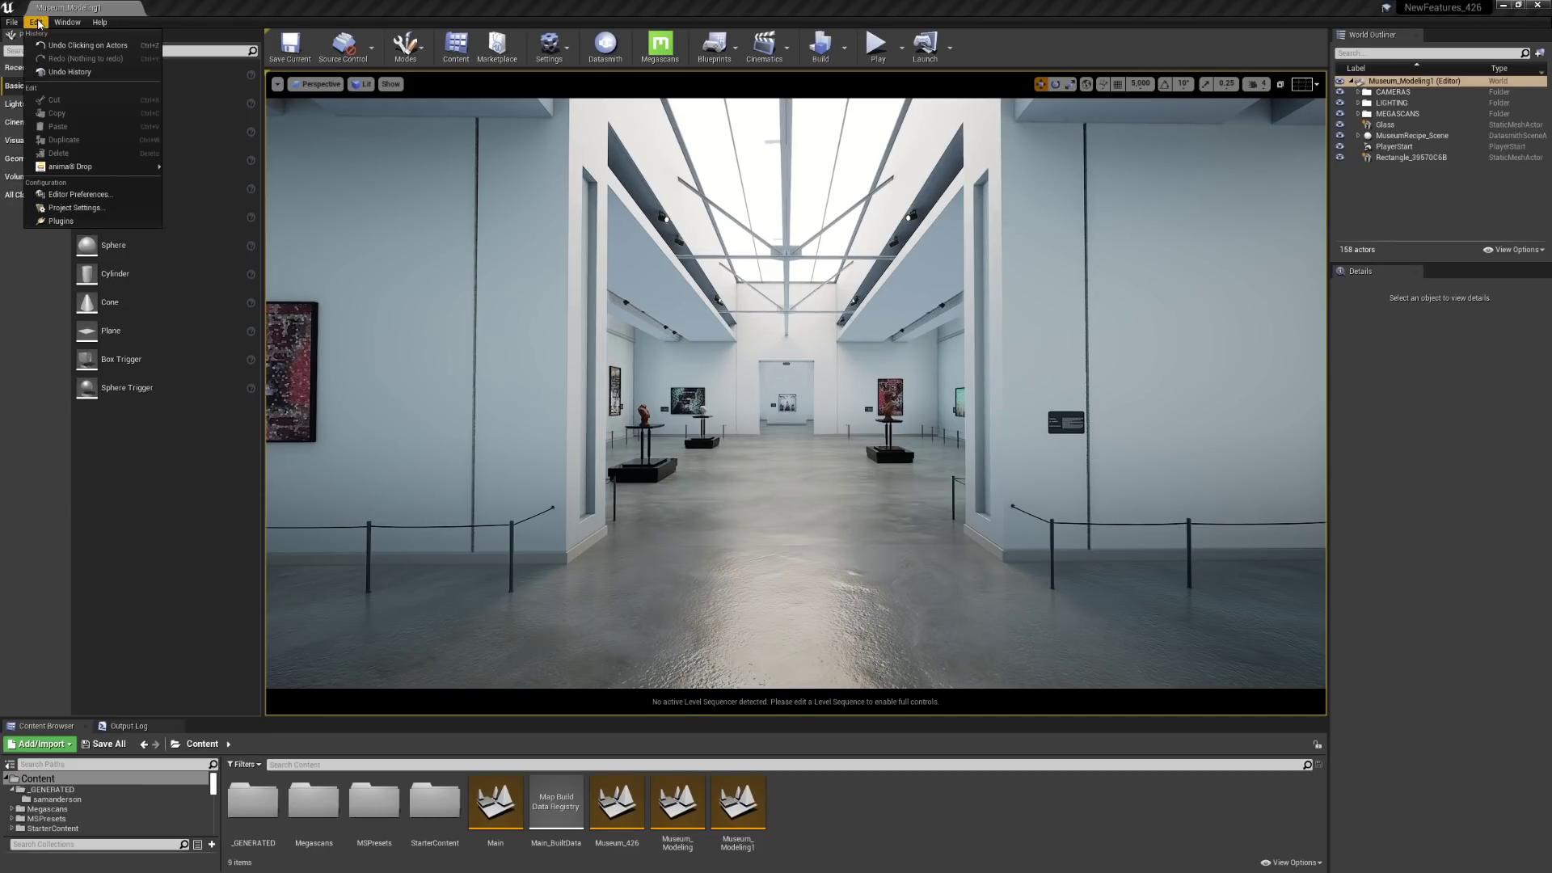
click(91, 223)
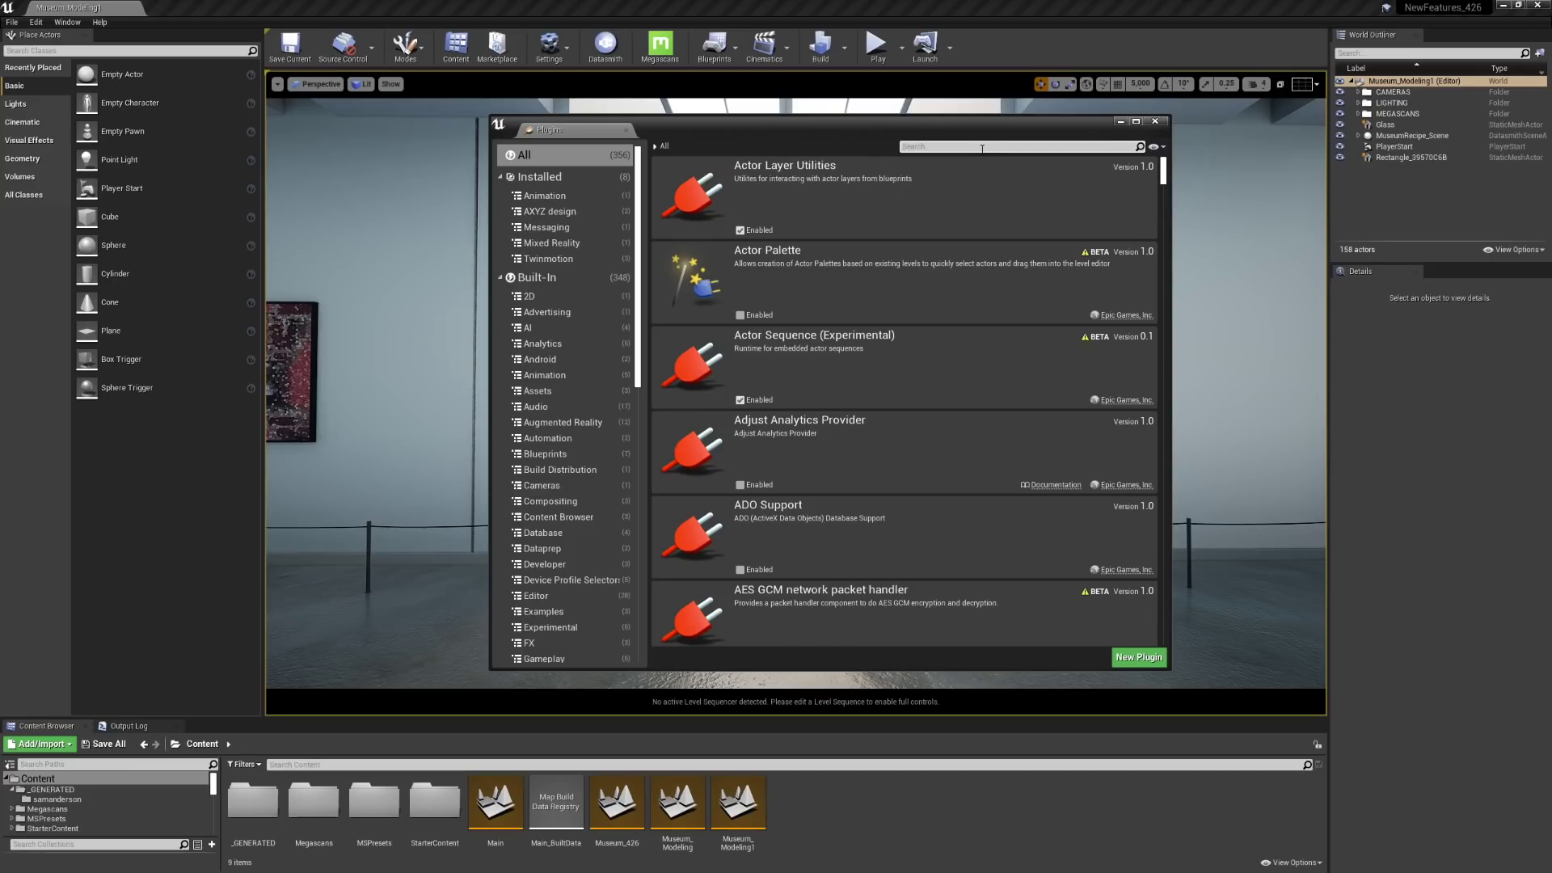
text(mod)
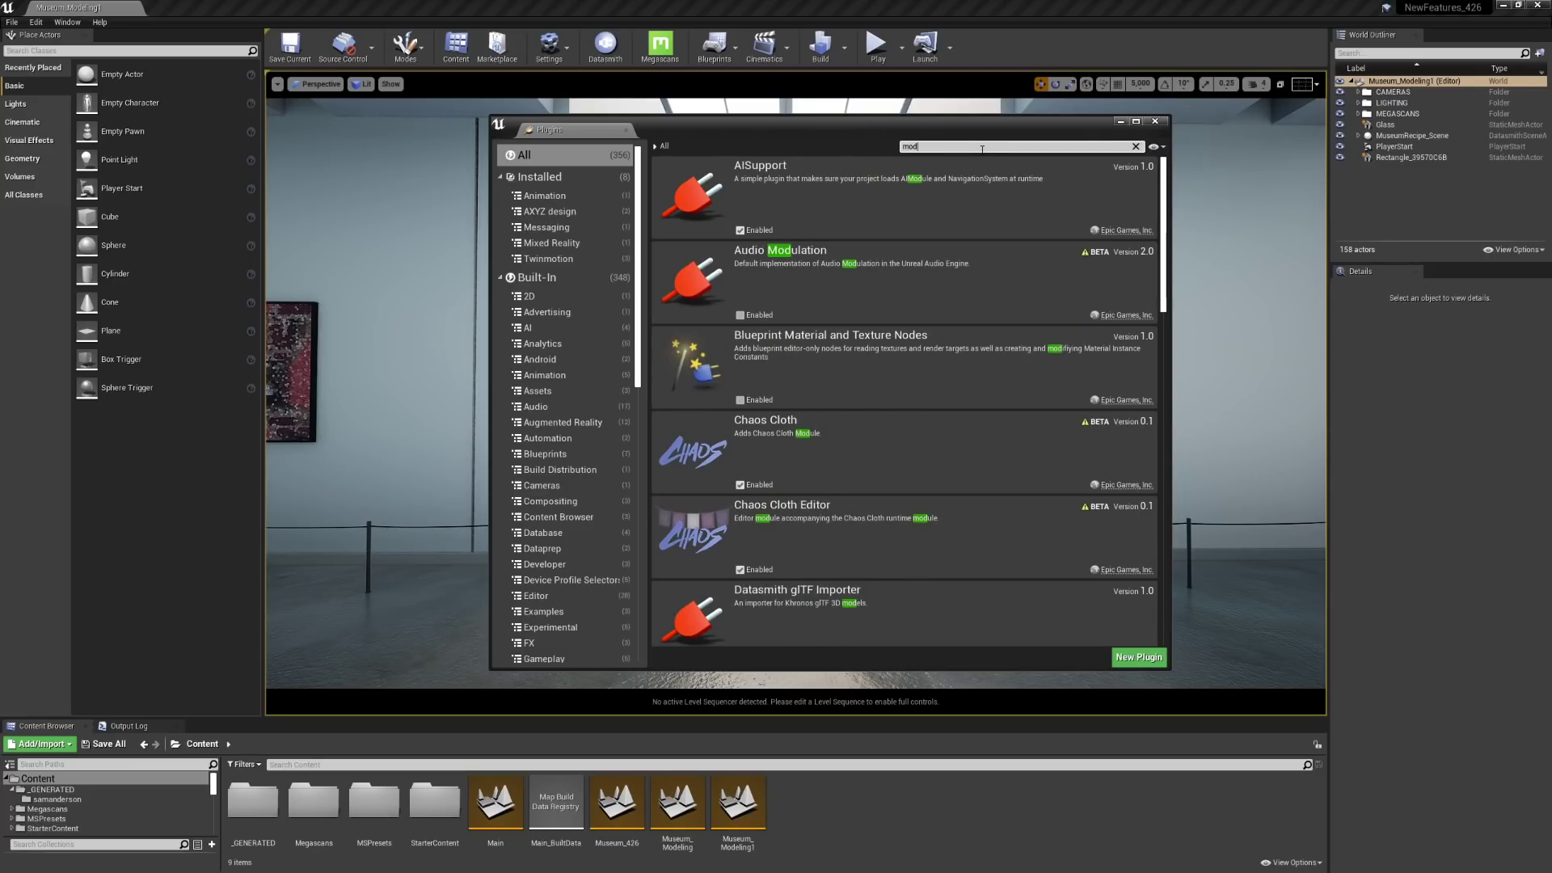
text(eling)
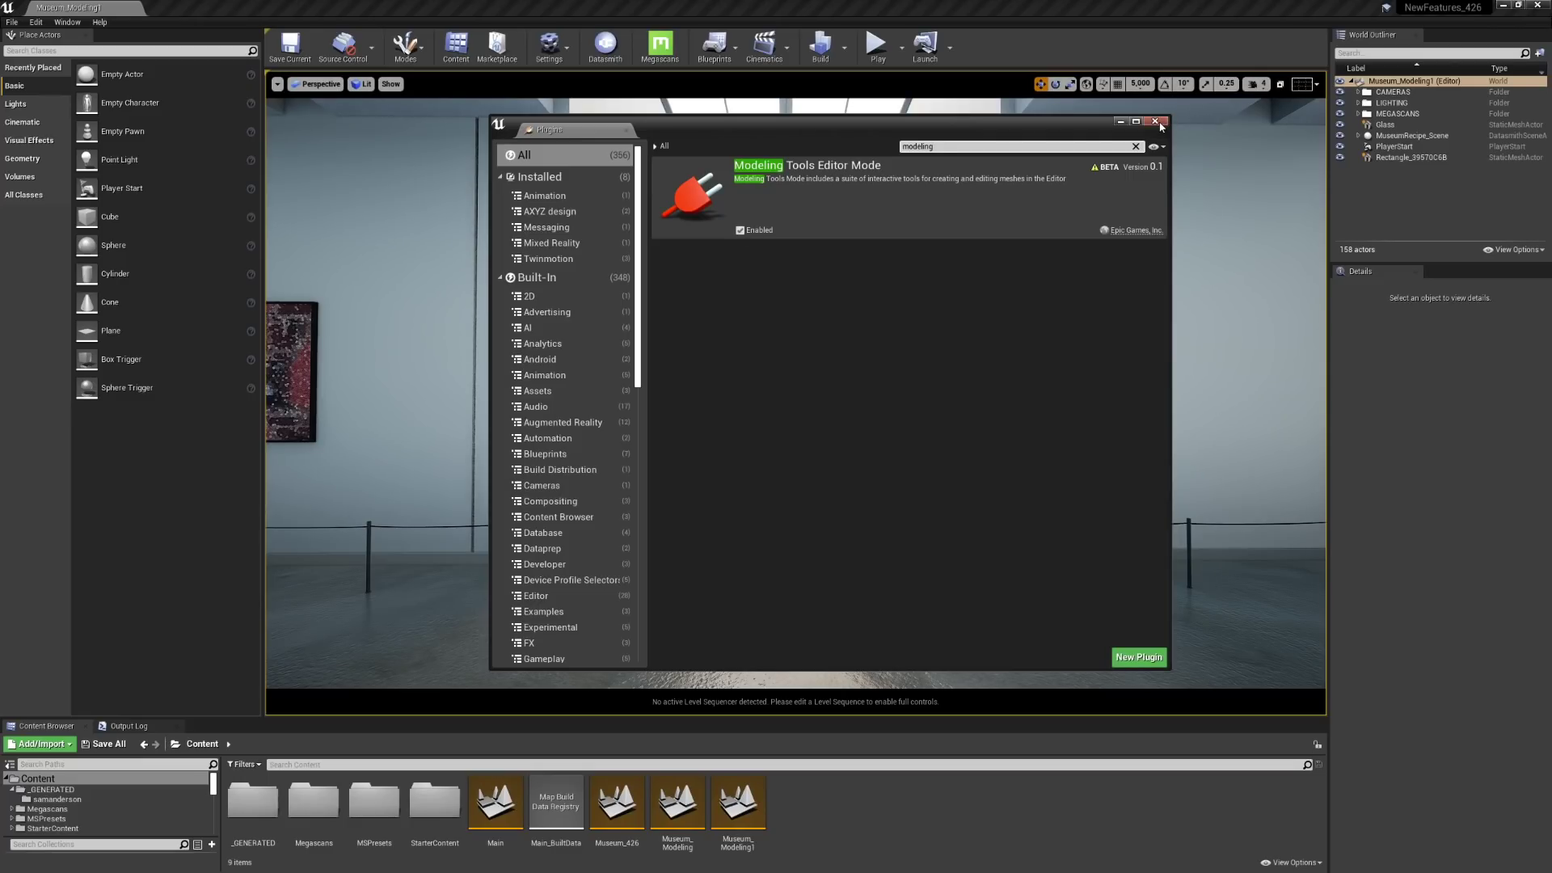
click(1155, 121)
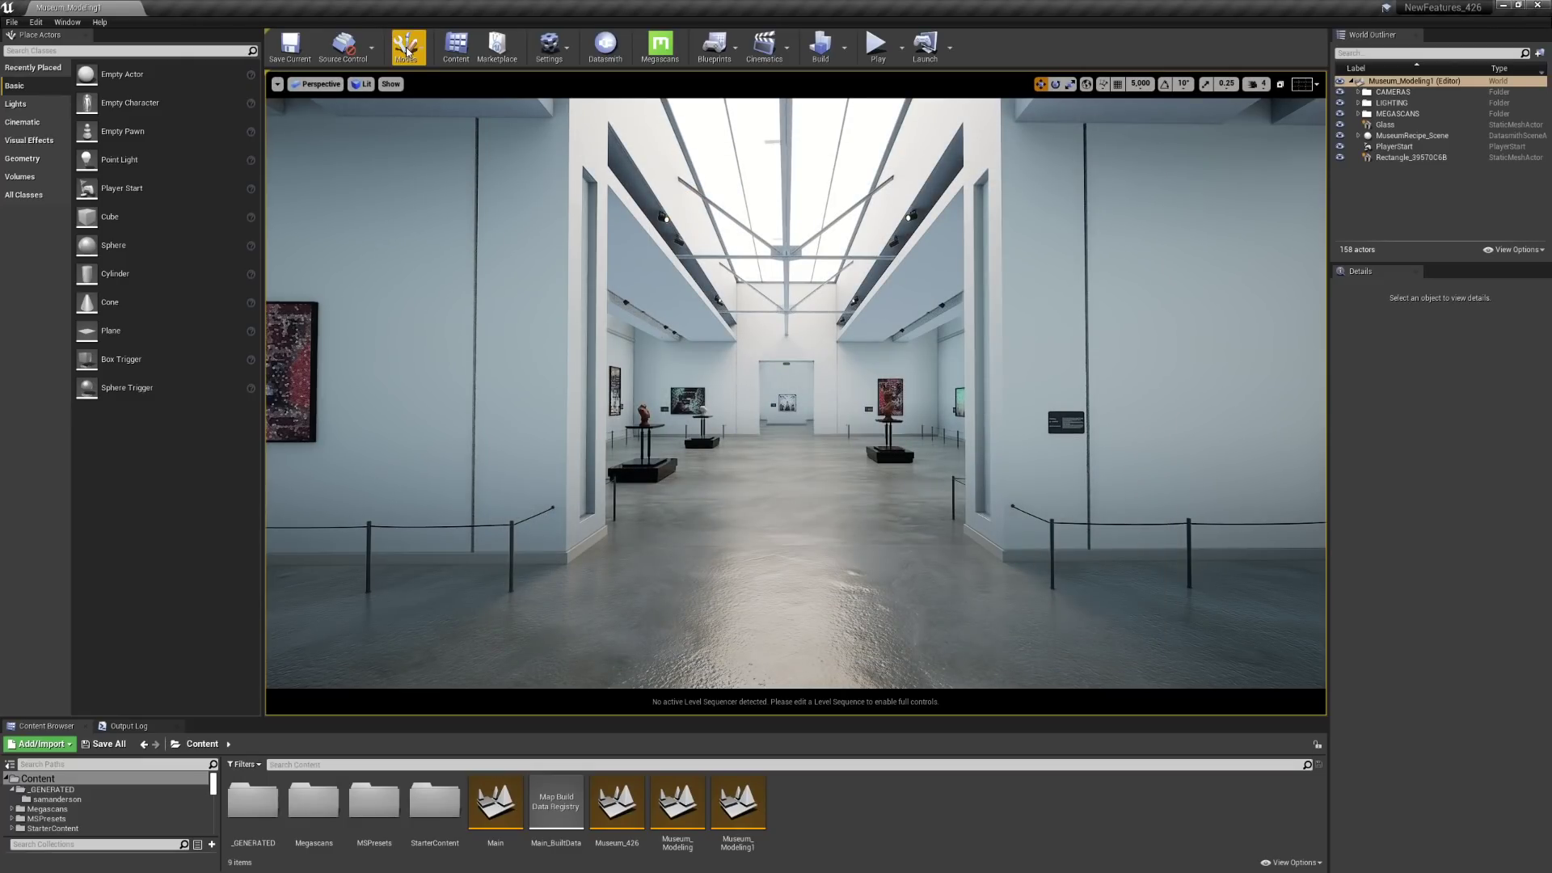
- Switch the editor to Modeling mode and show its primitive shapes
click(406, 50)
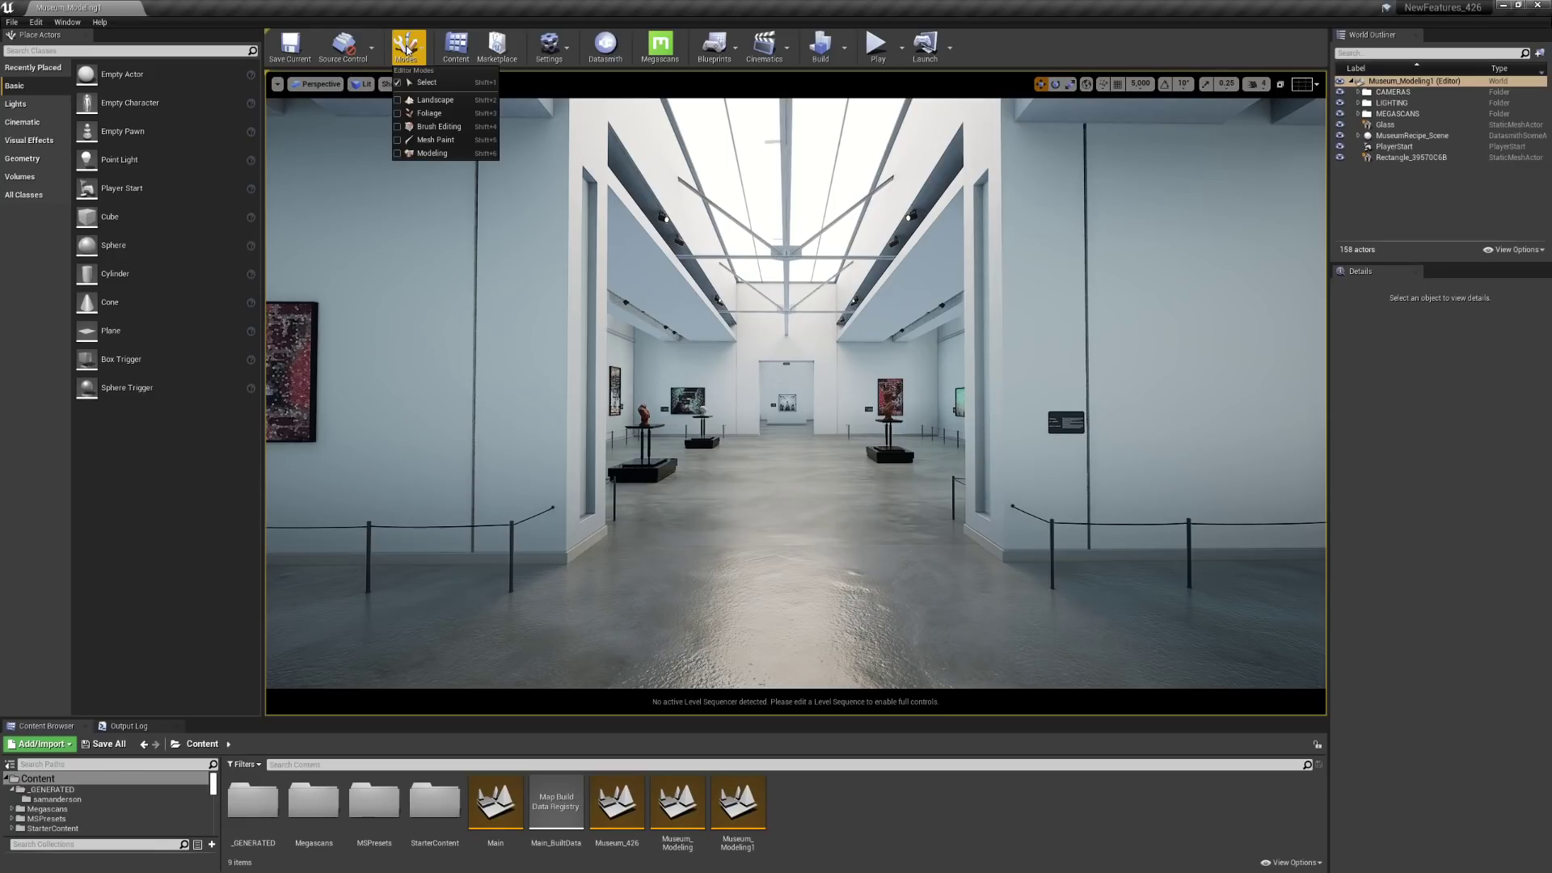
click(397, 156)
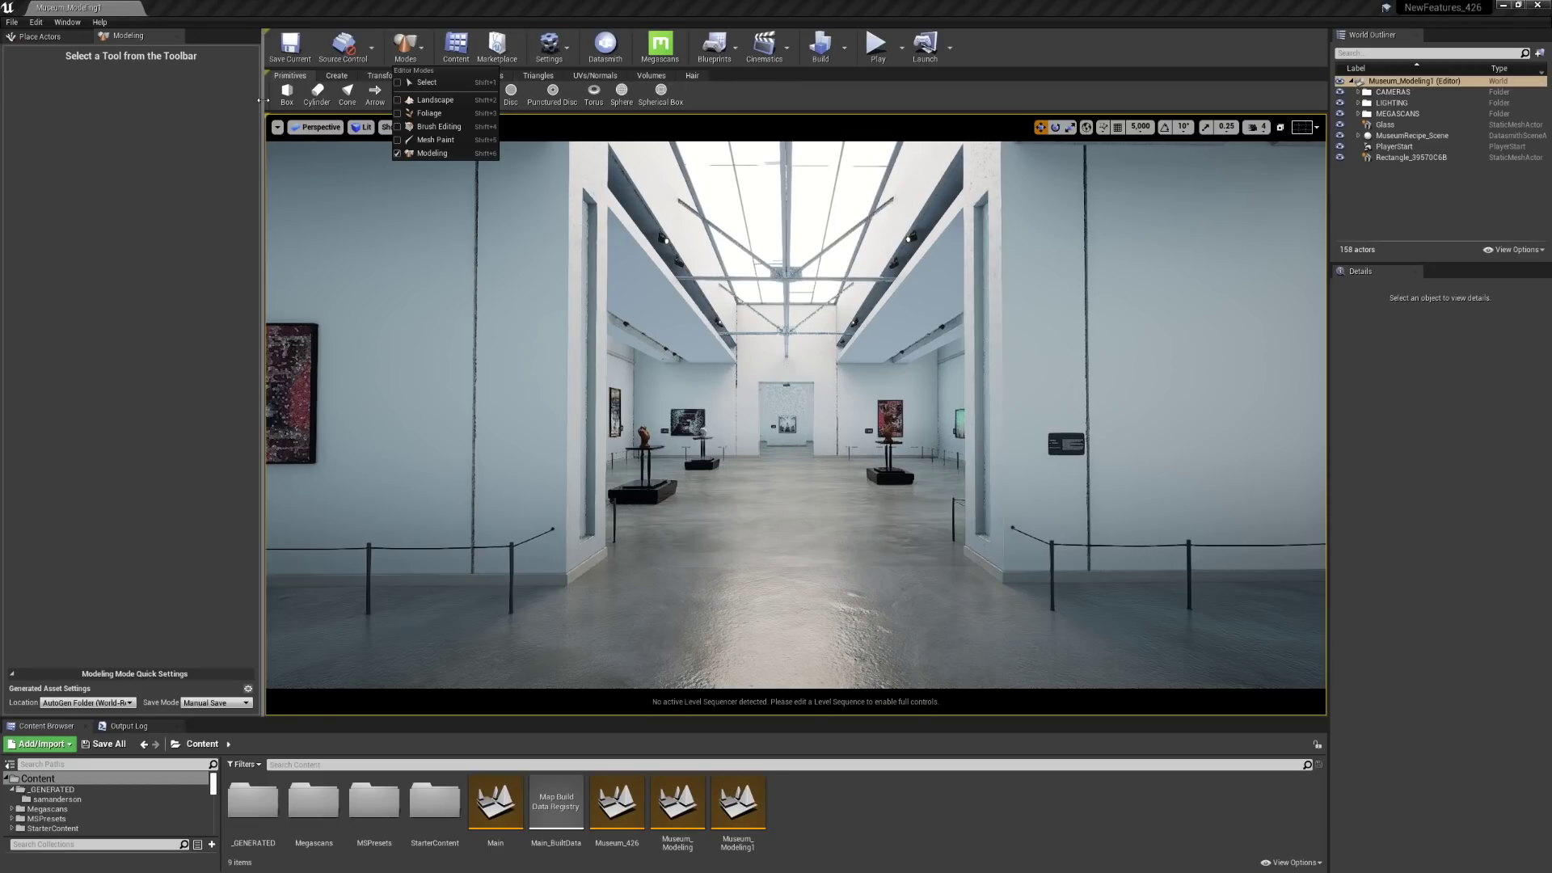
click(289, 78)
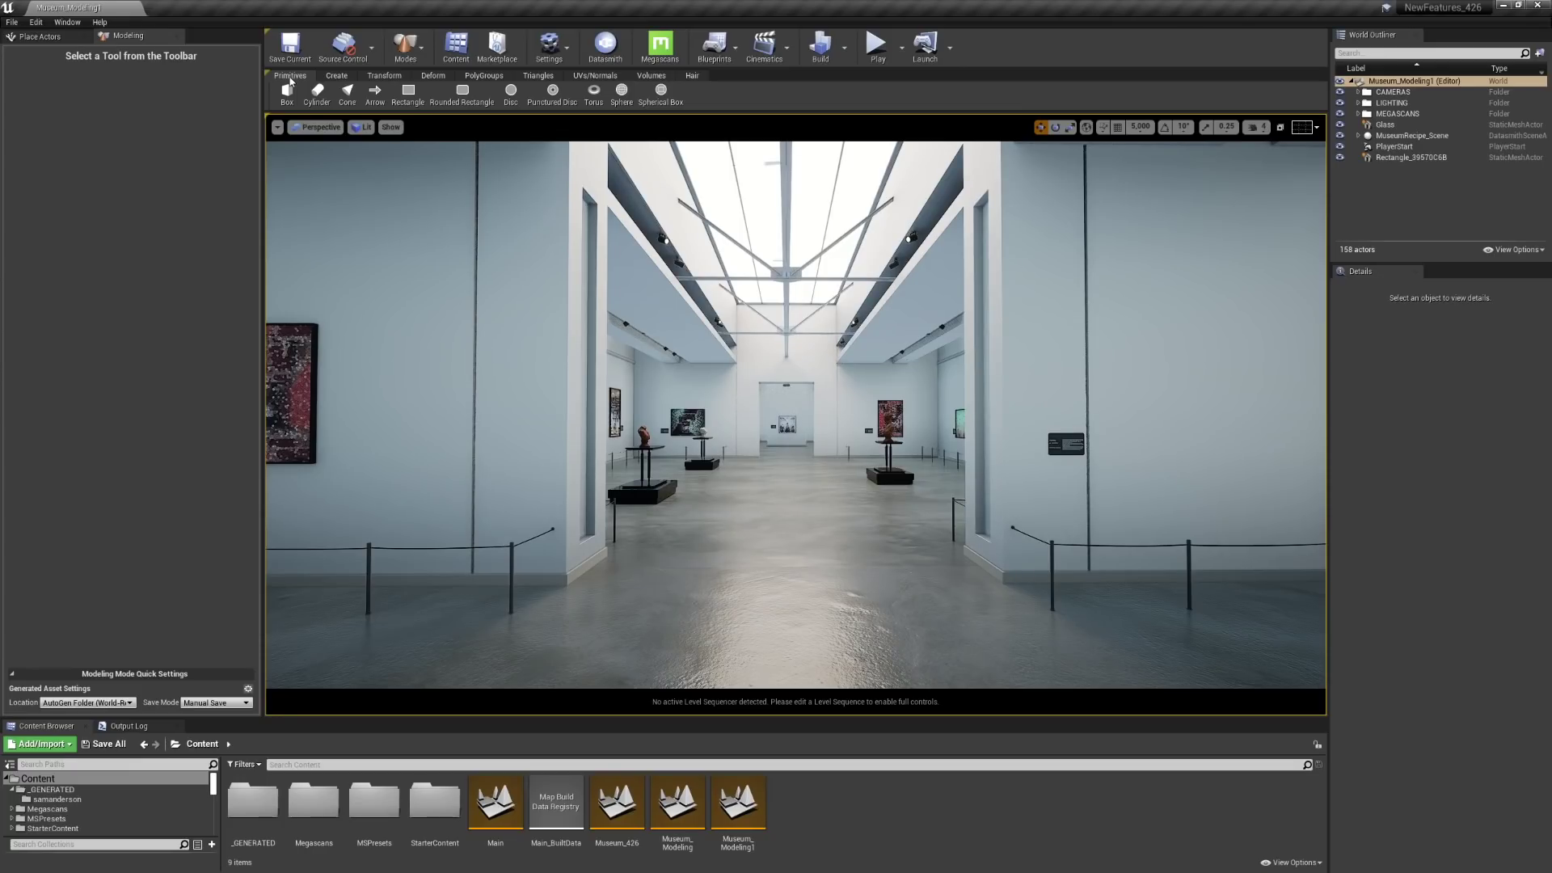
- Place a box primitive on the gallery floor in the middle of the entrance and complete the tool
click(287, 90)
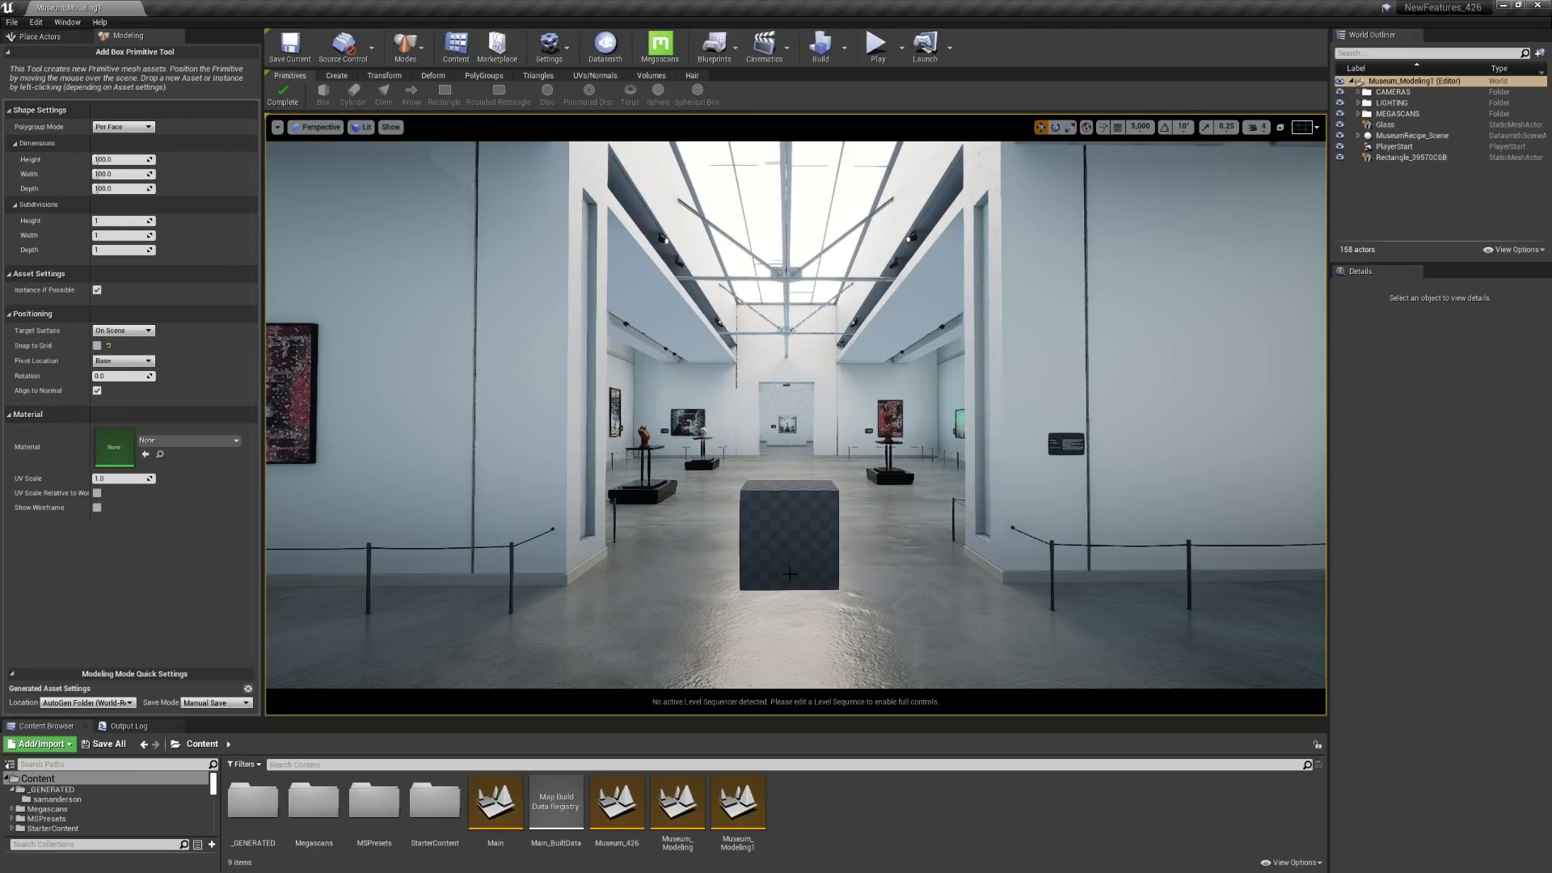
click(799, 575)
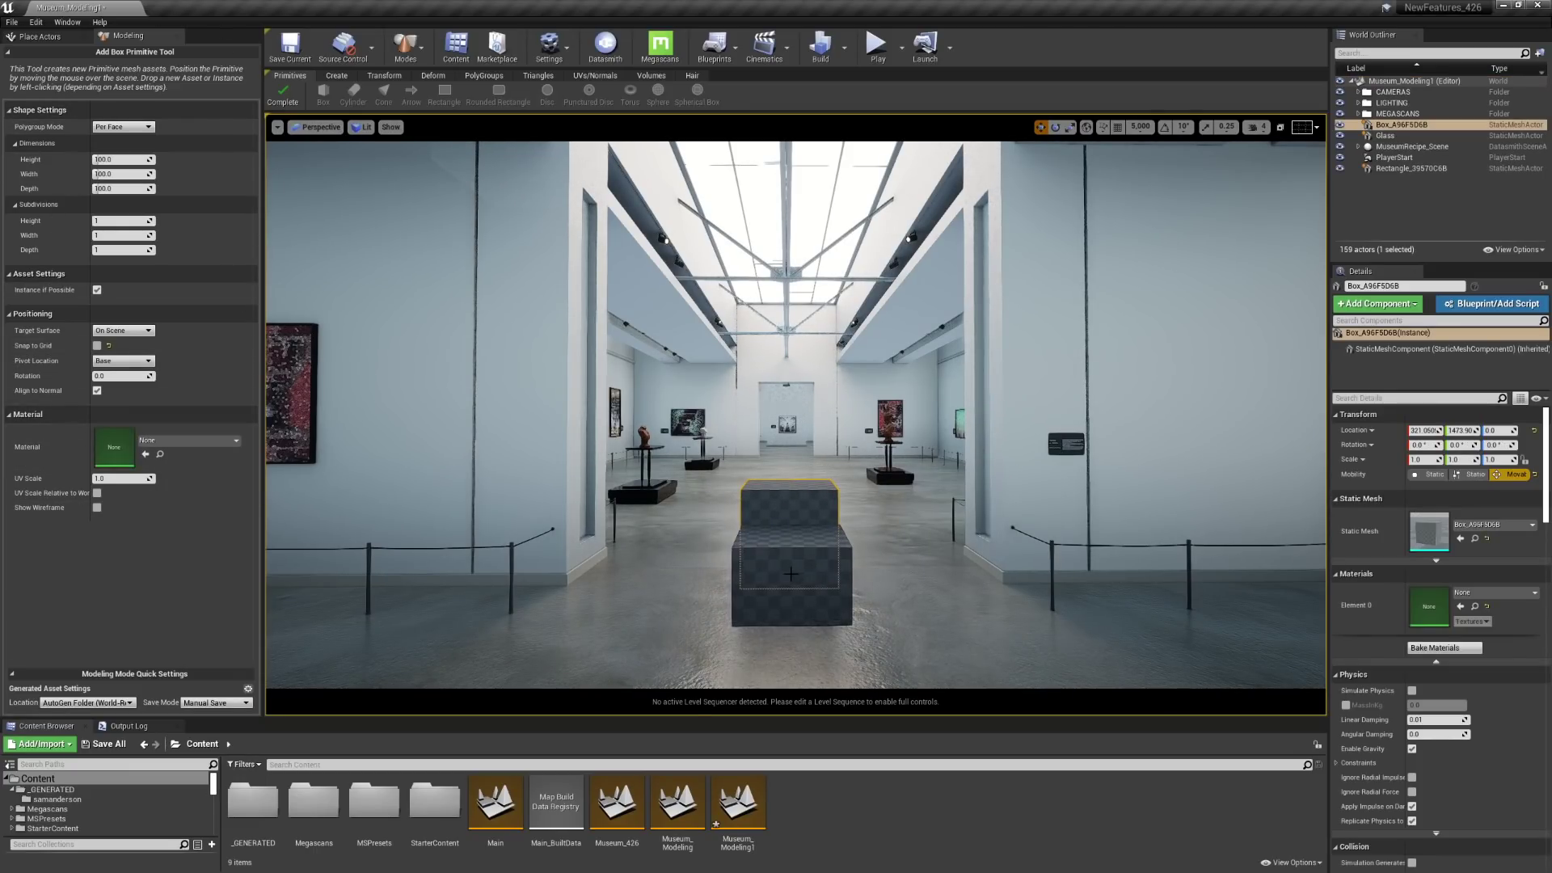
click(283, 100)
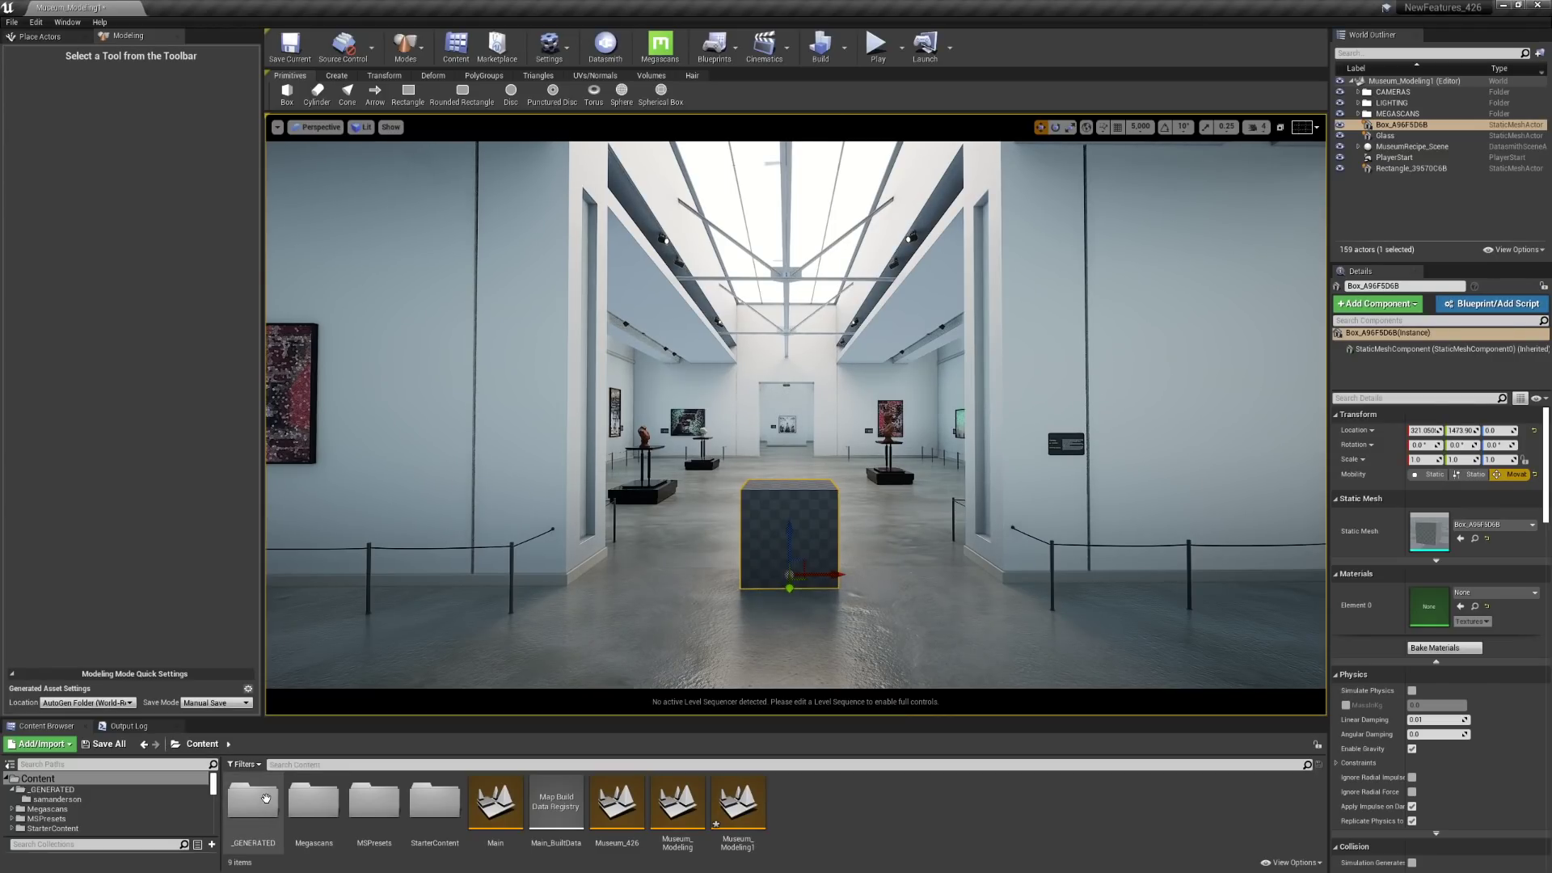
- Find the new box's static mesh asset in the user's subfolder of the _GENERATED content folder
double_click(266, 799)
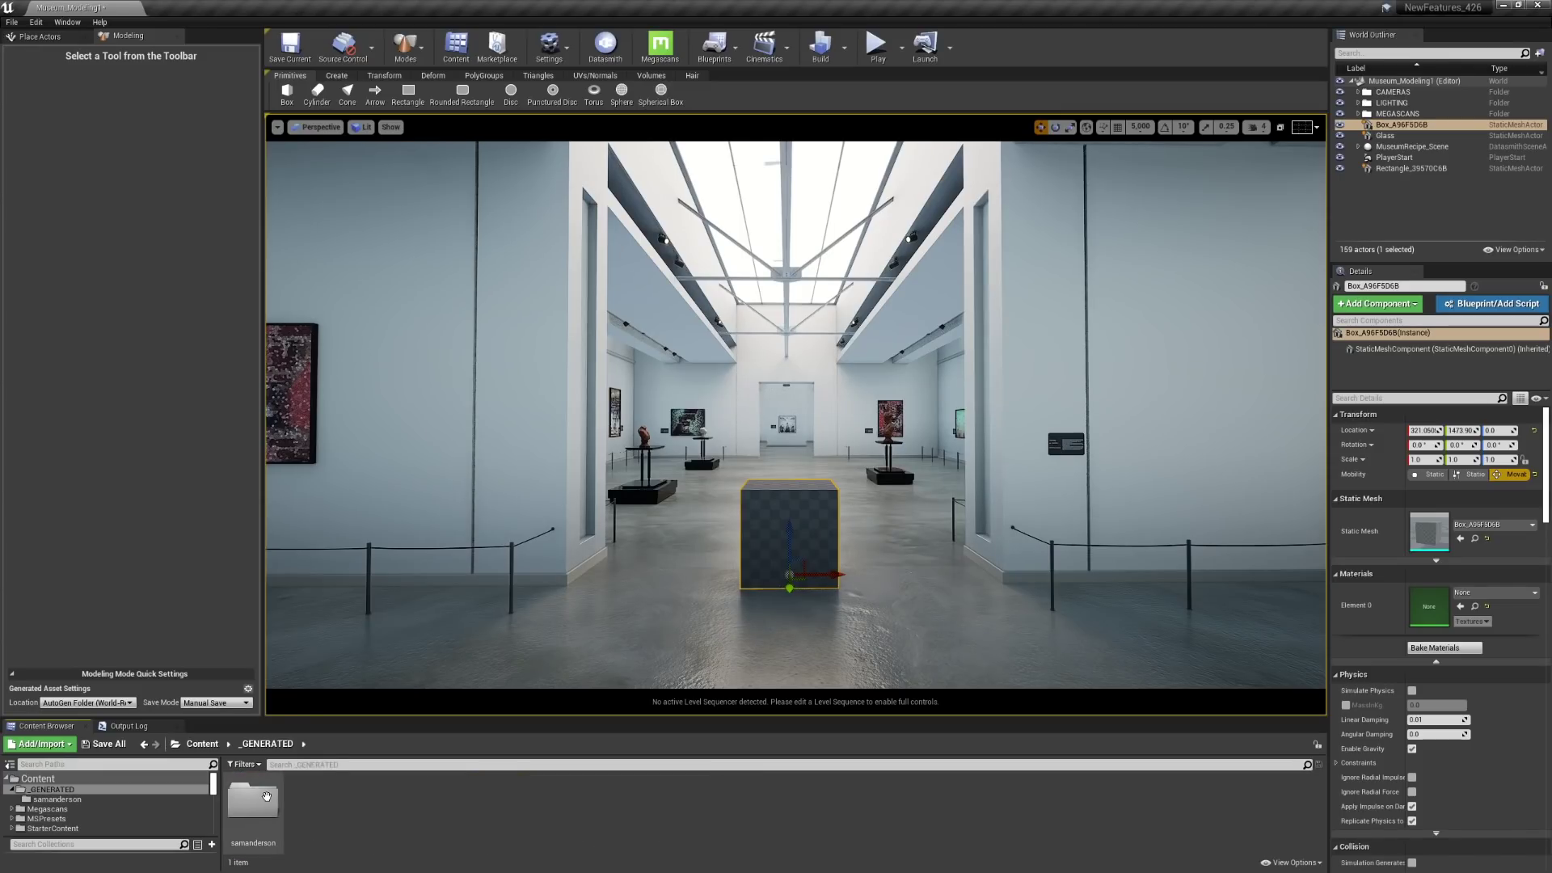
double_click(266, 797)
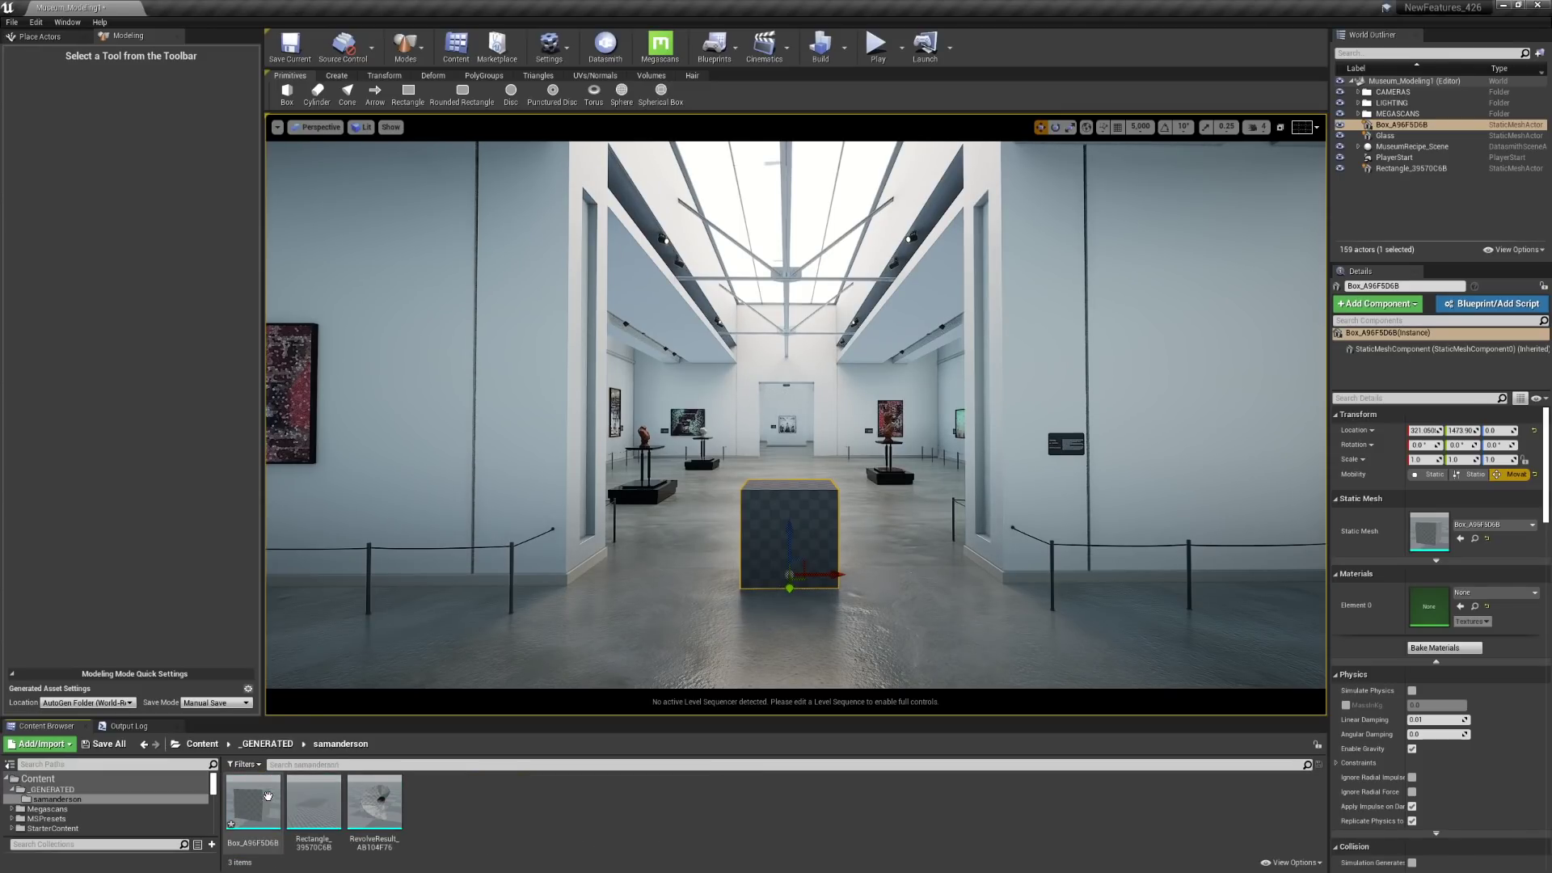
click(268, 796)
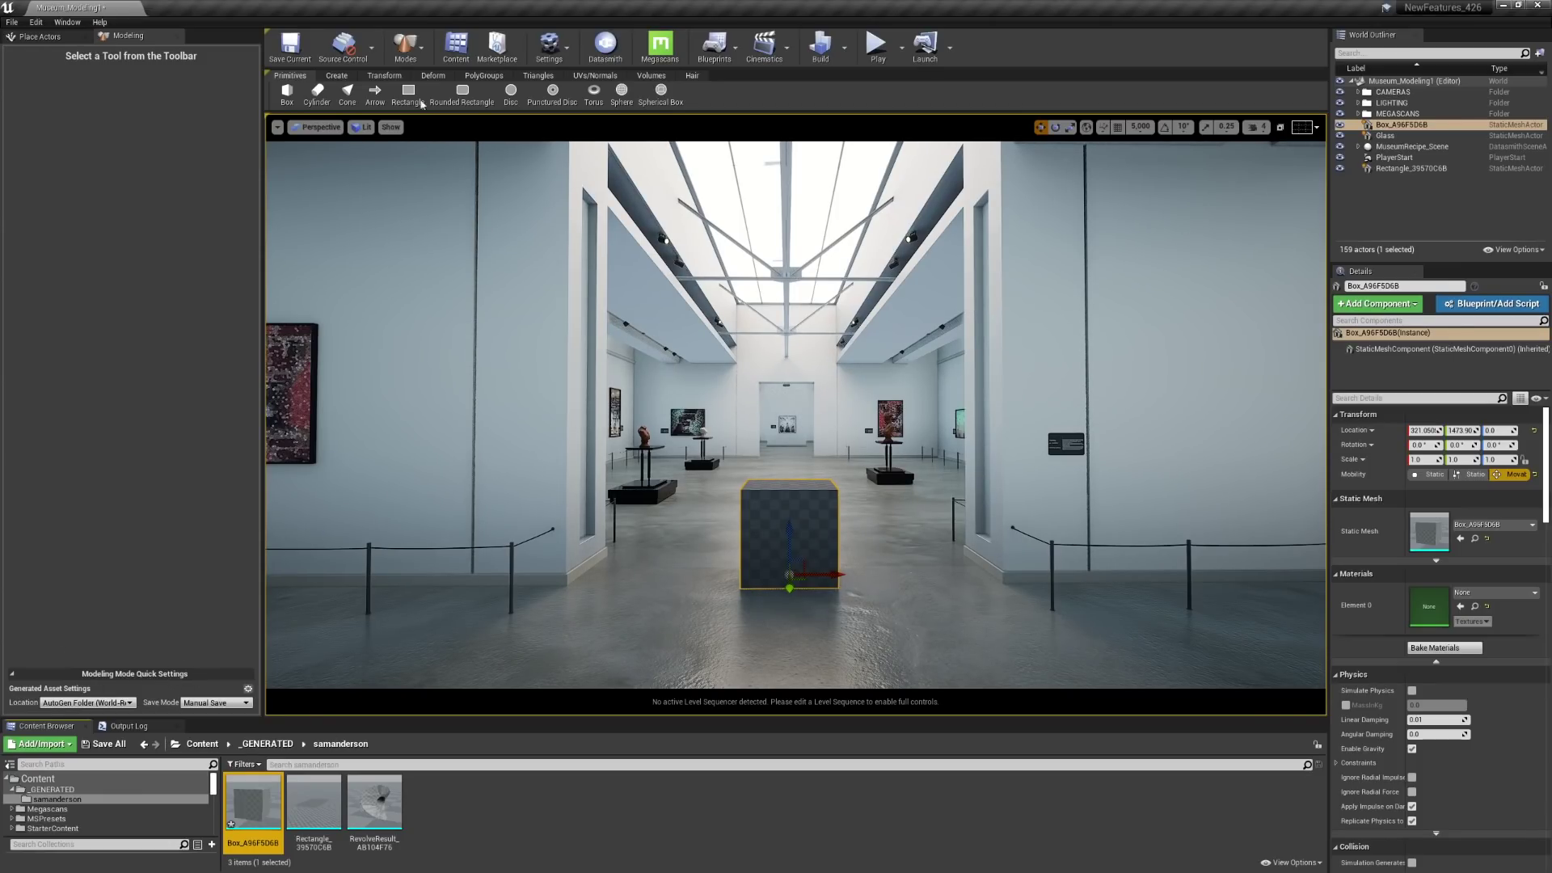
- Add a cylinder primitive with 64 radial slices on the front face of the box
click(318, 95)
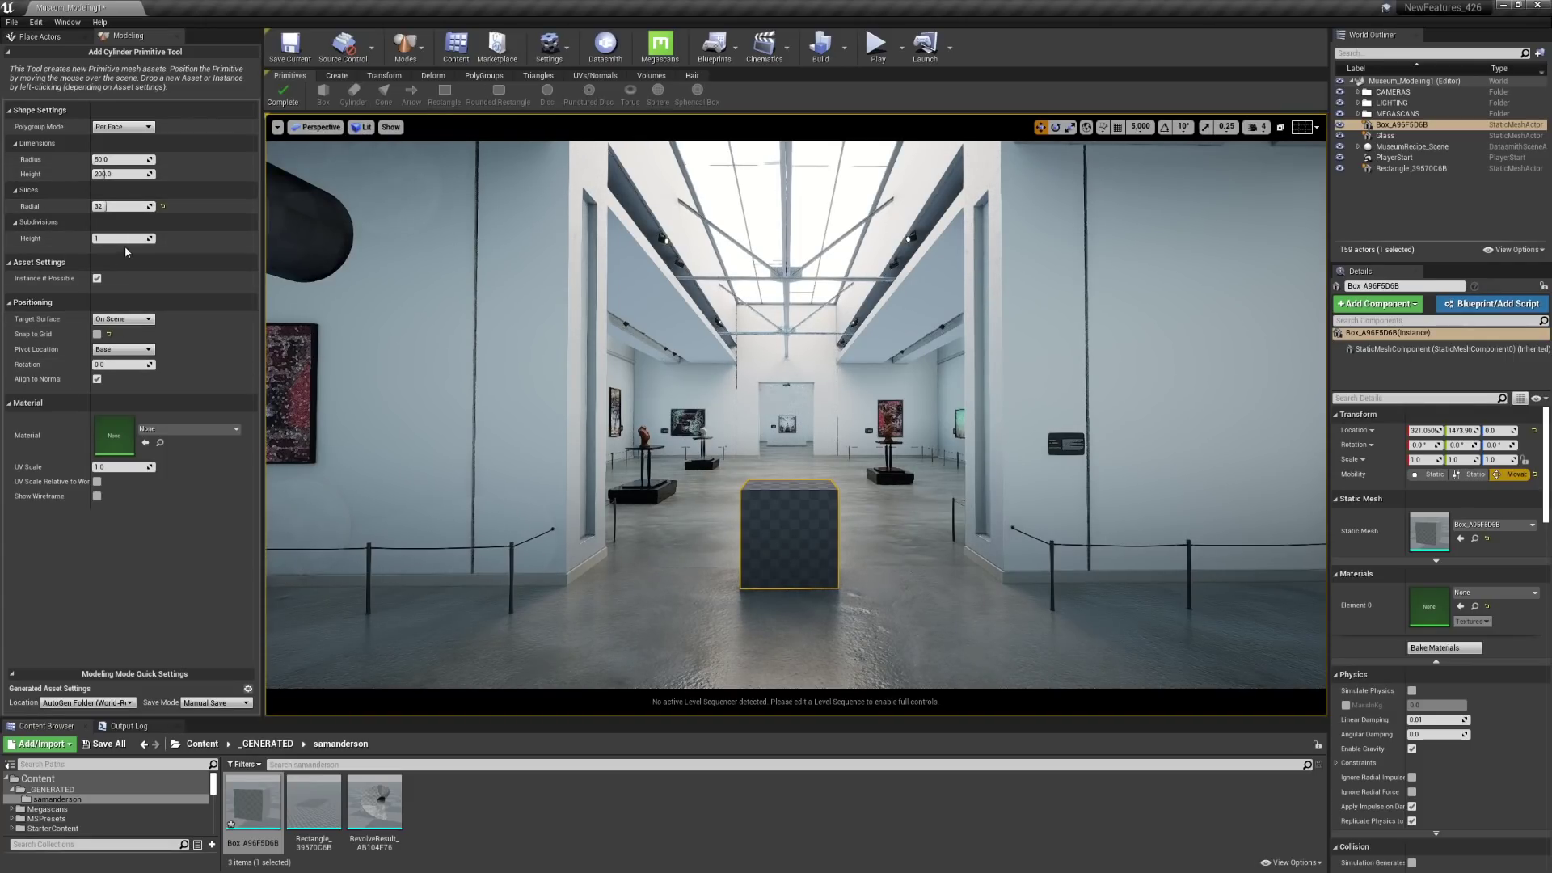
click(111, 207)
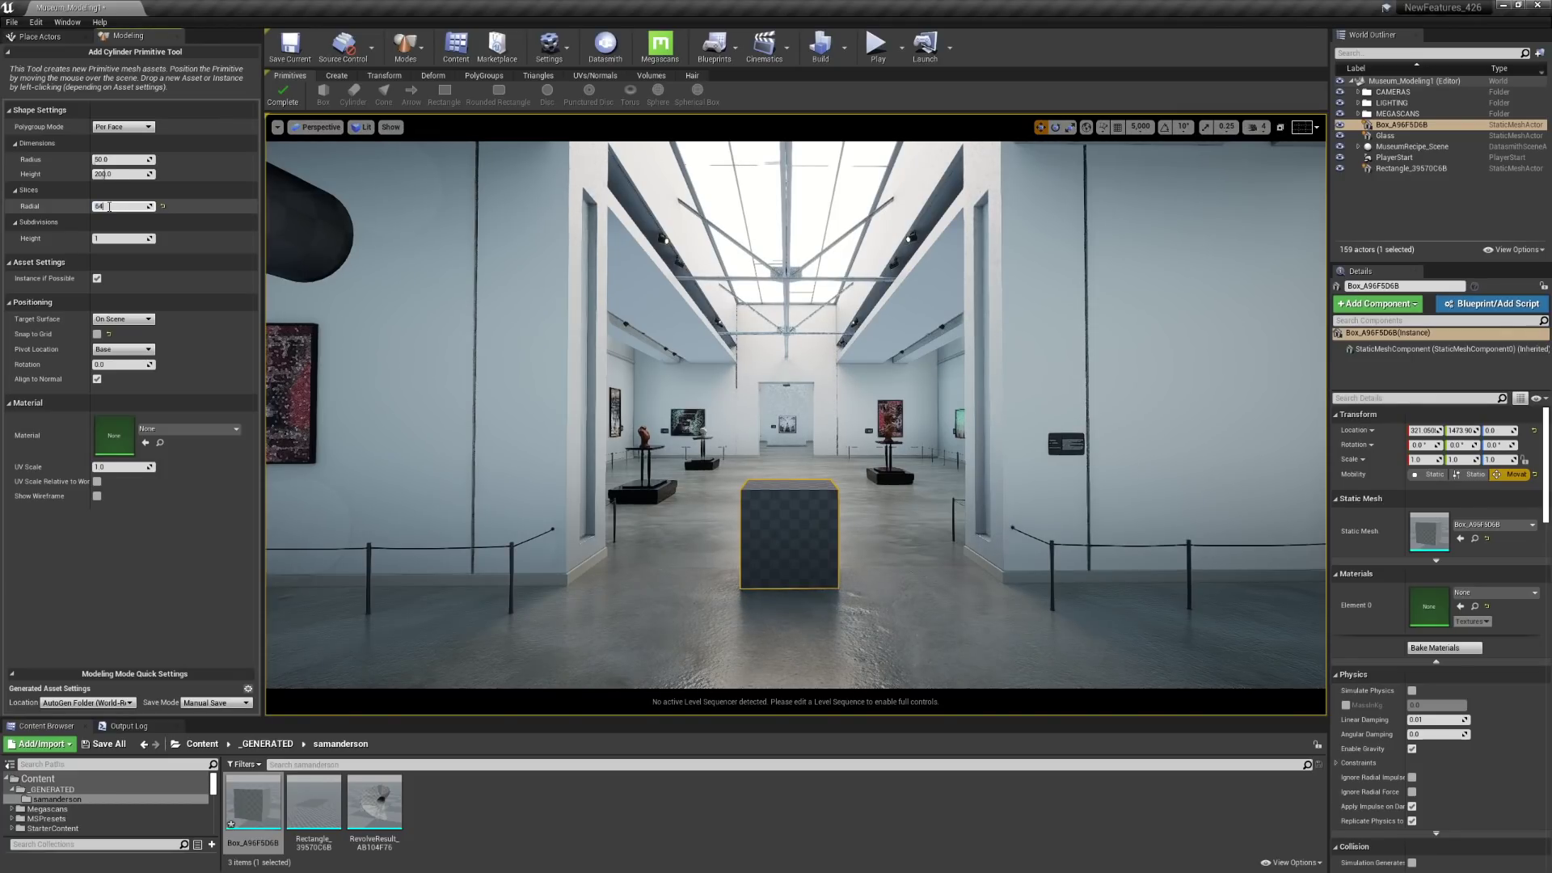
key(Return)
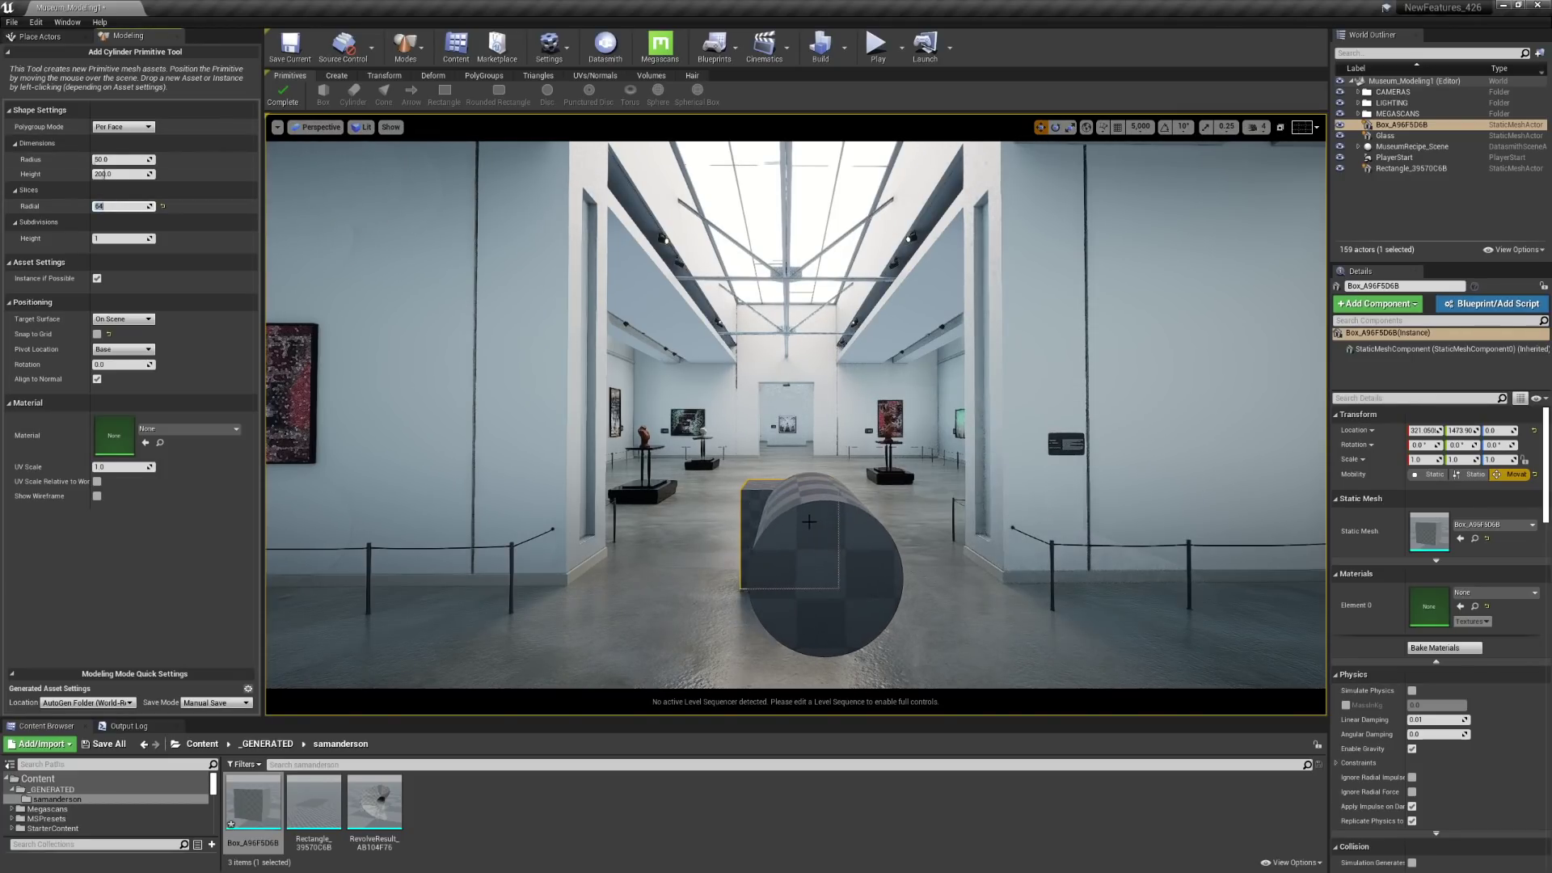
click(809, 524)
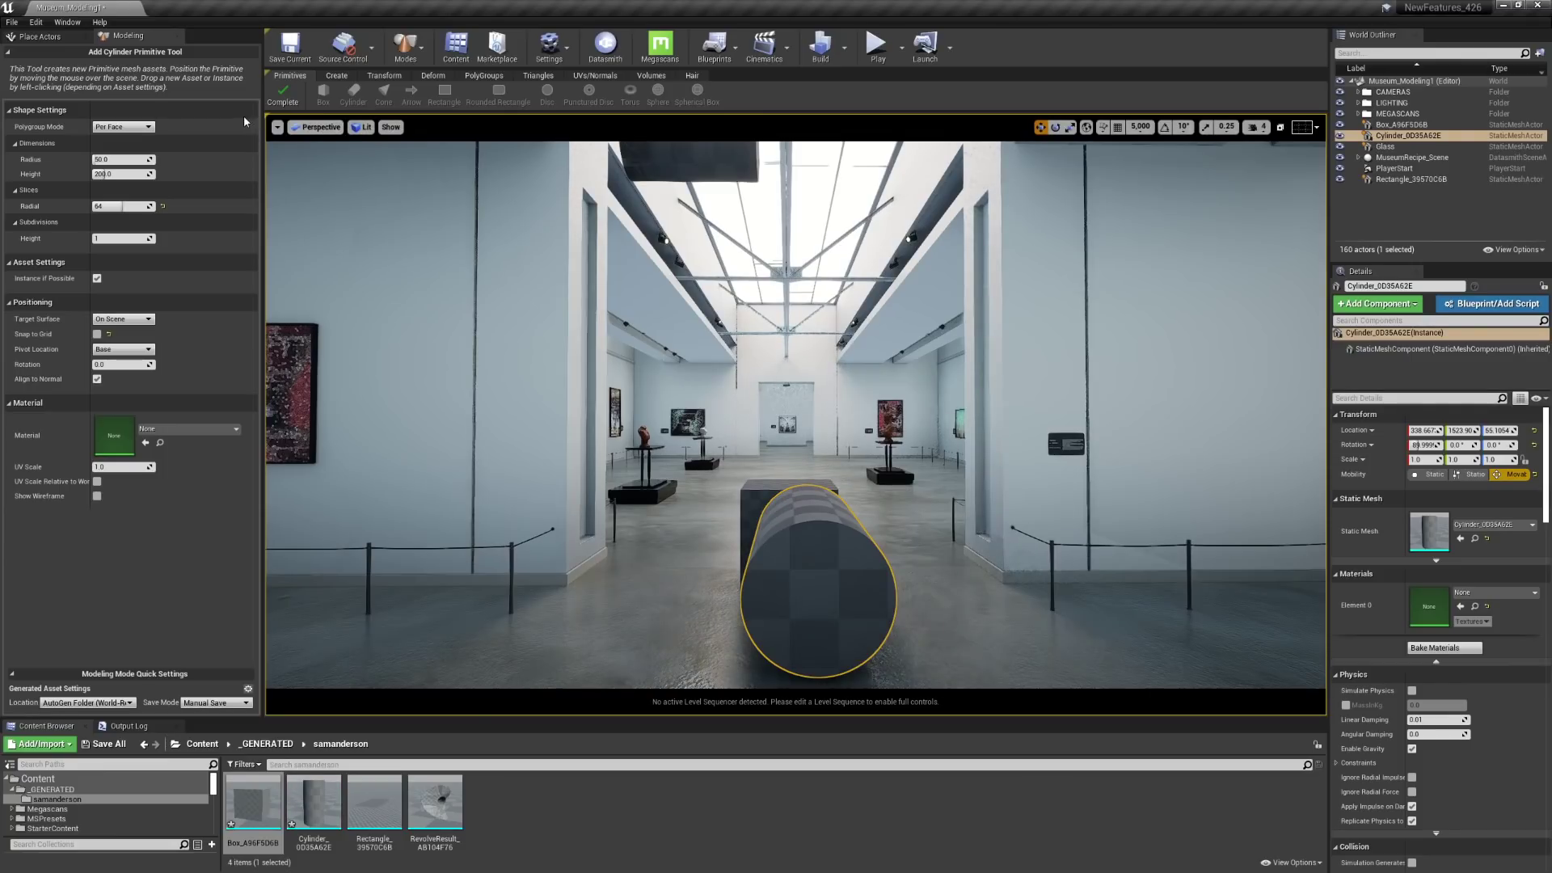
click(284, 96)
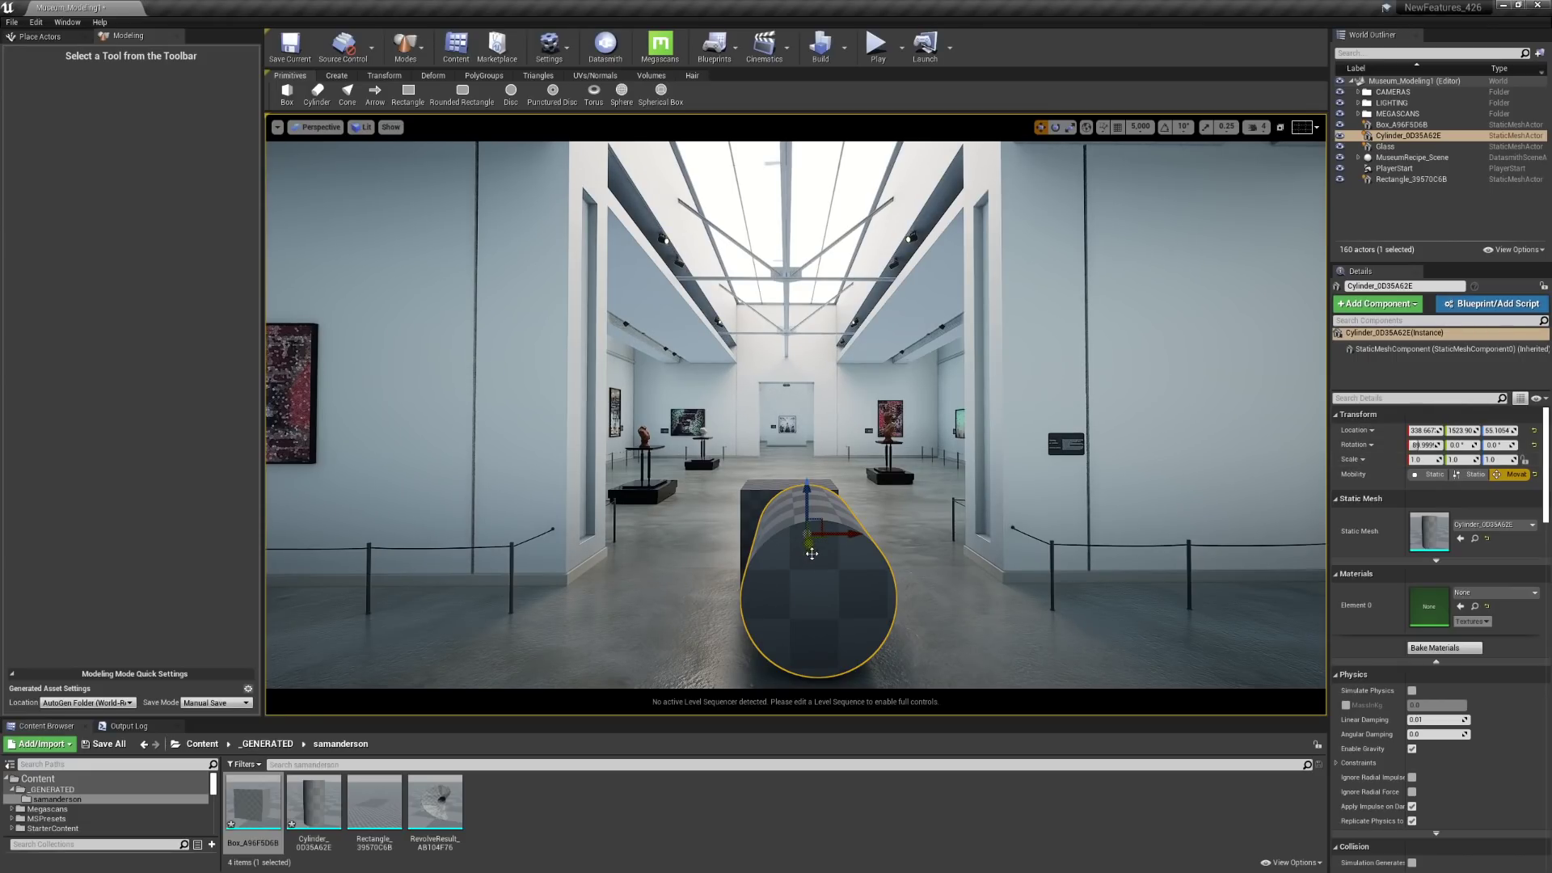
- Move the cylinder back and up so that it cuts through the box's upper right corner
drag(809, 553, 840, 483)
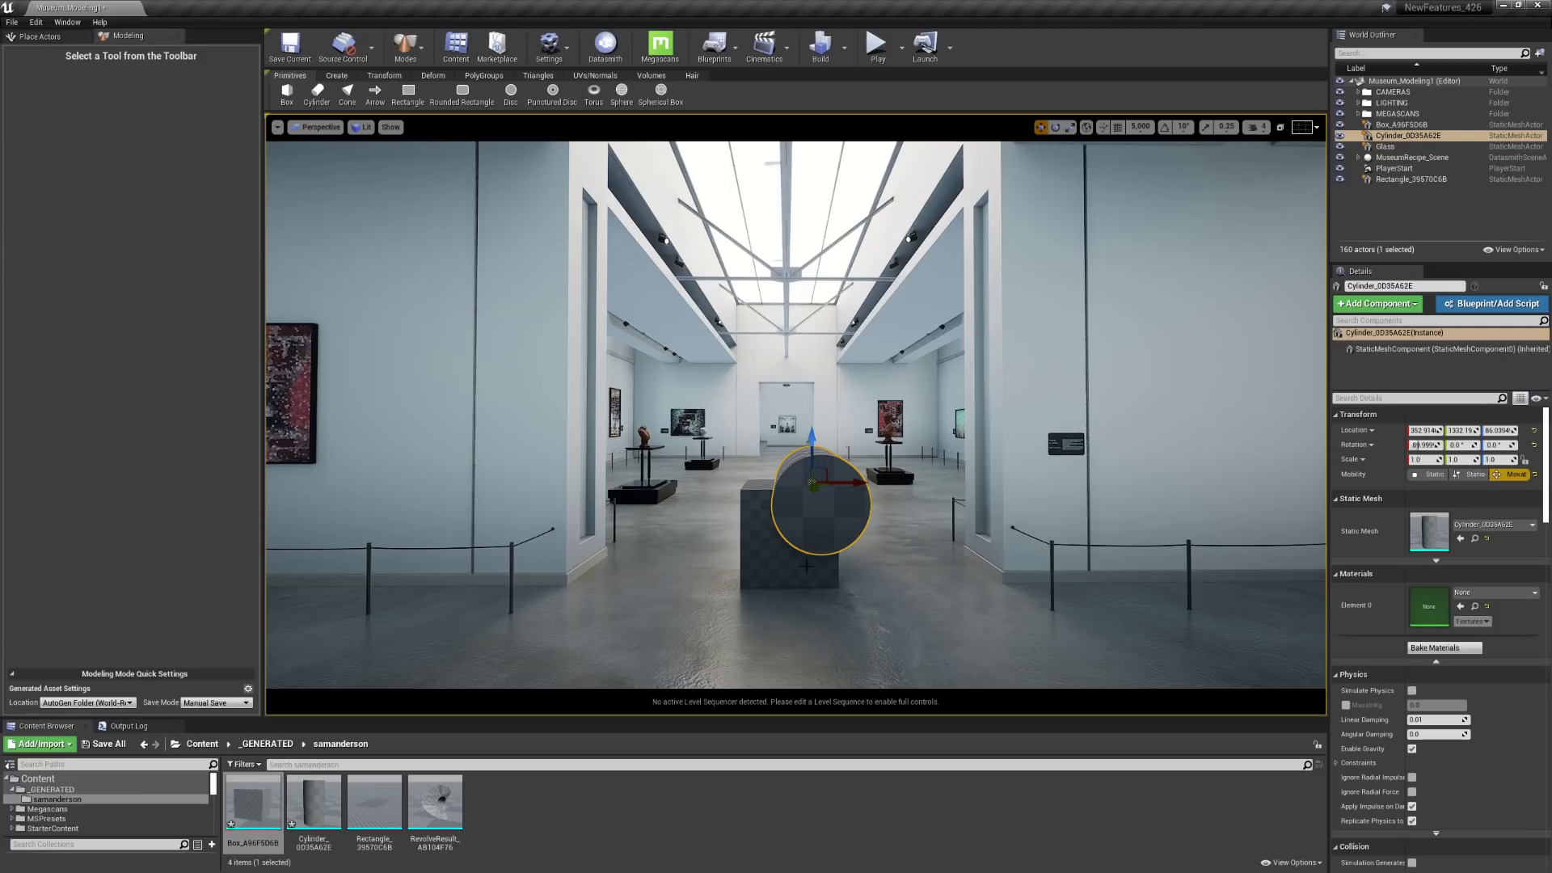
right_drag(813, 507, 884, 542)
mouse_move(730, 450)
right_down()
mouse_move(752, 456)
mouse_move(729, 449)
right_up()
key(a)
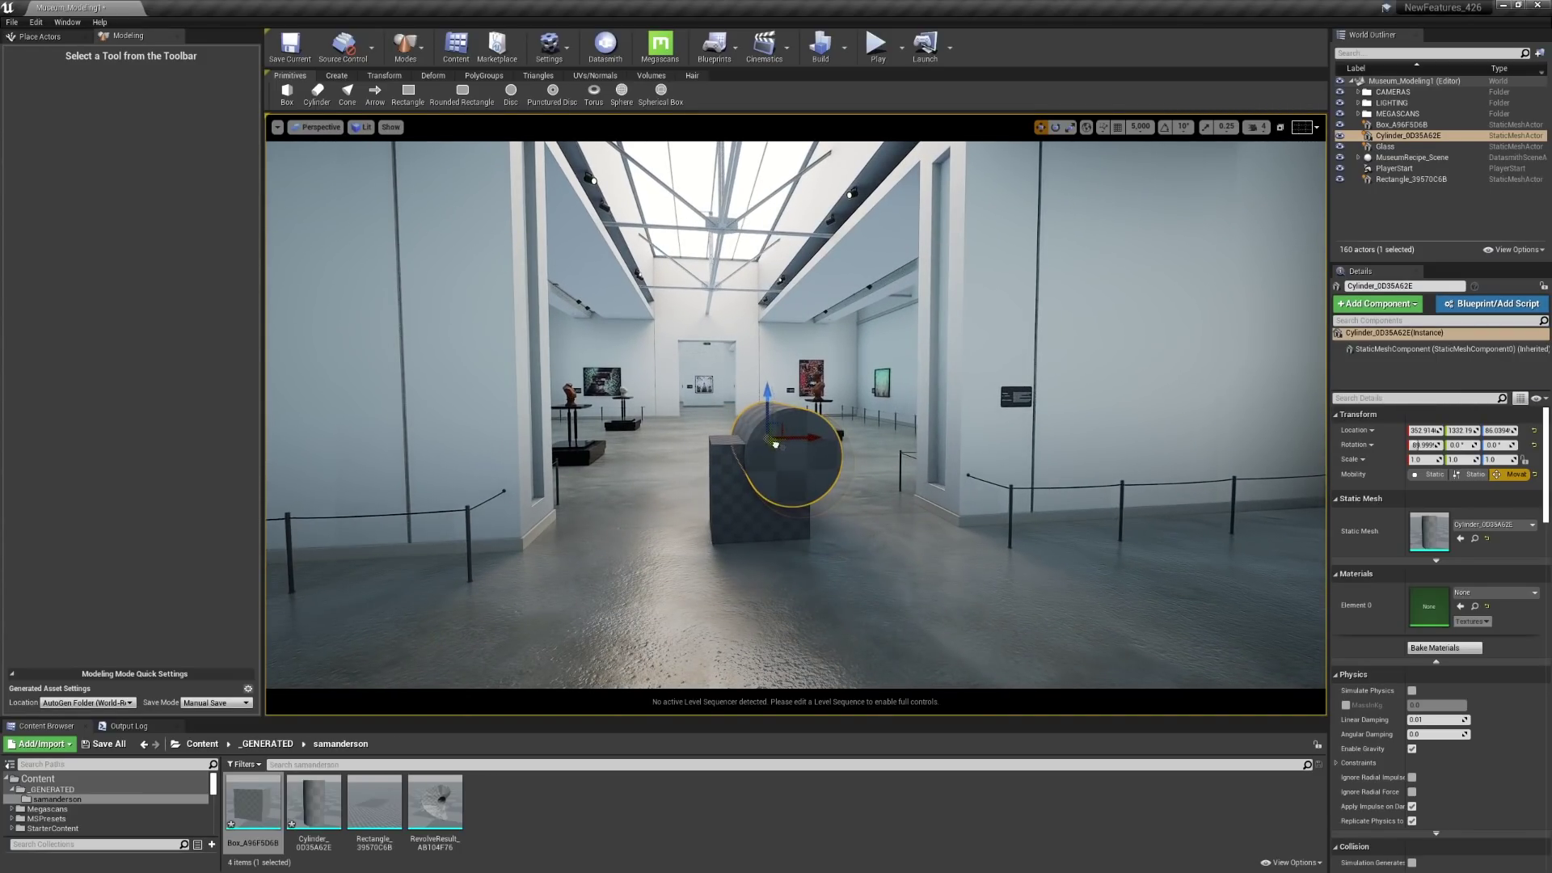
drag(782, 445, 772, 452)
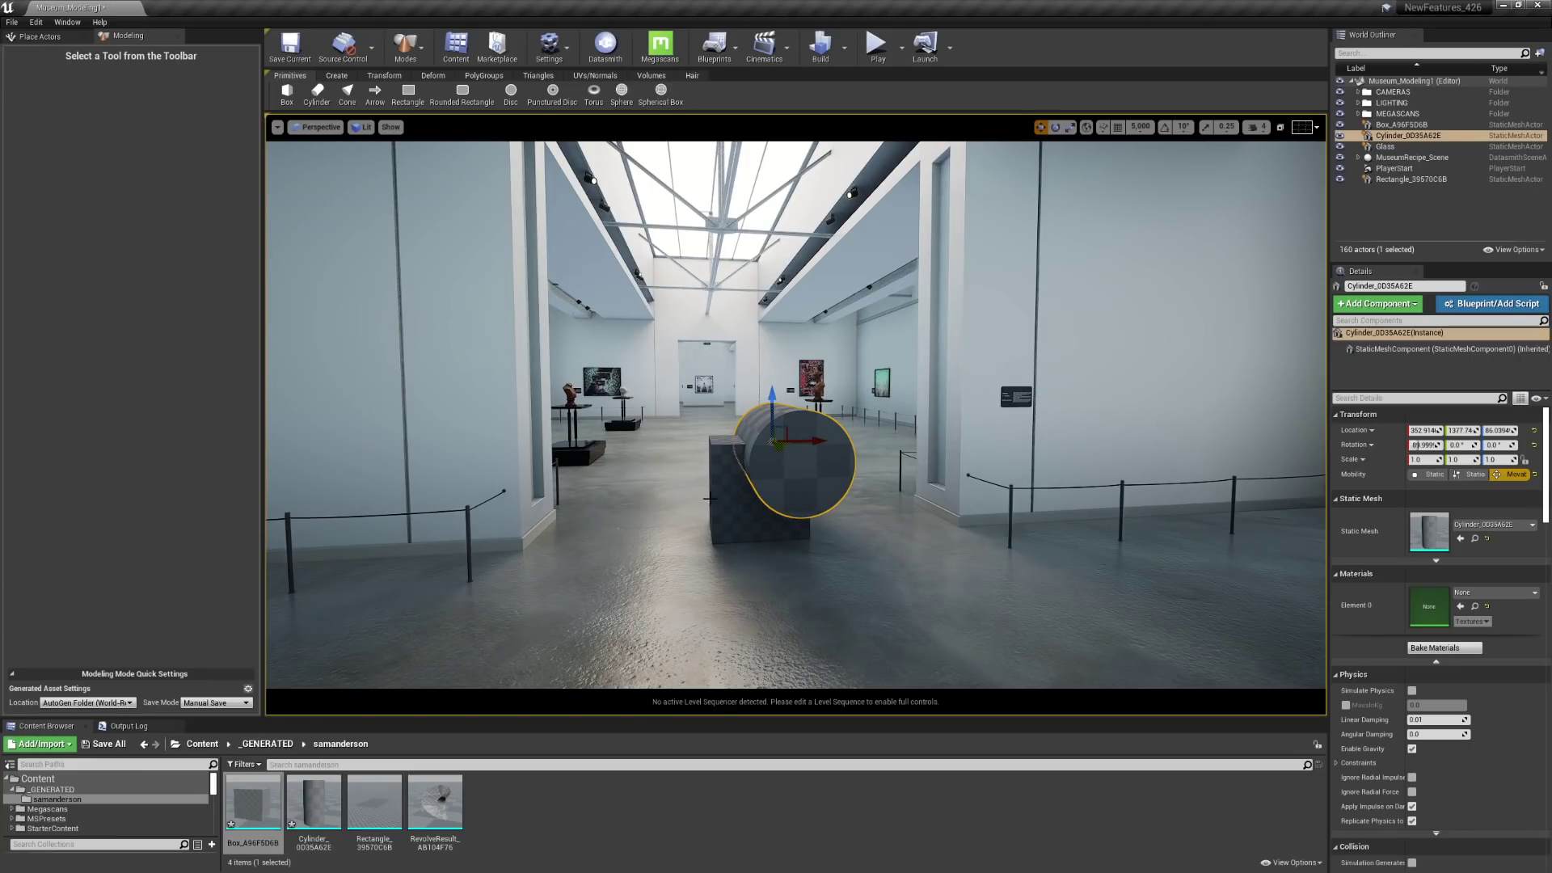
- Select the box together with the cylinder and start a Mesh Boolean on the two meshes
scroll(709, 498, up, 3)
right_drag(709, 498, 728, 550)
key(a)
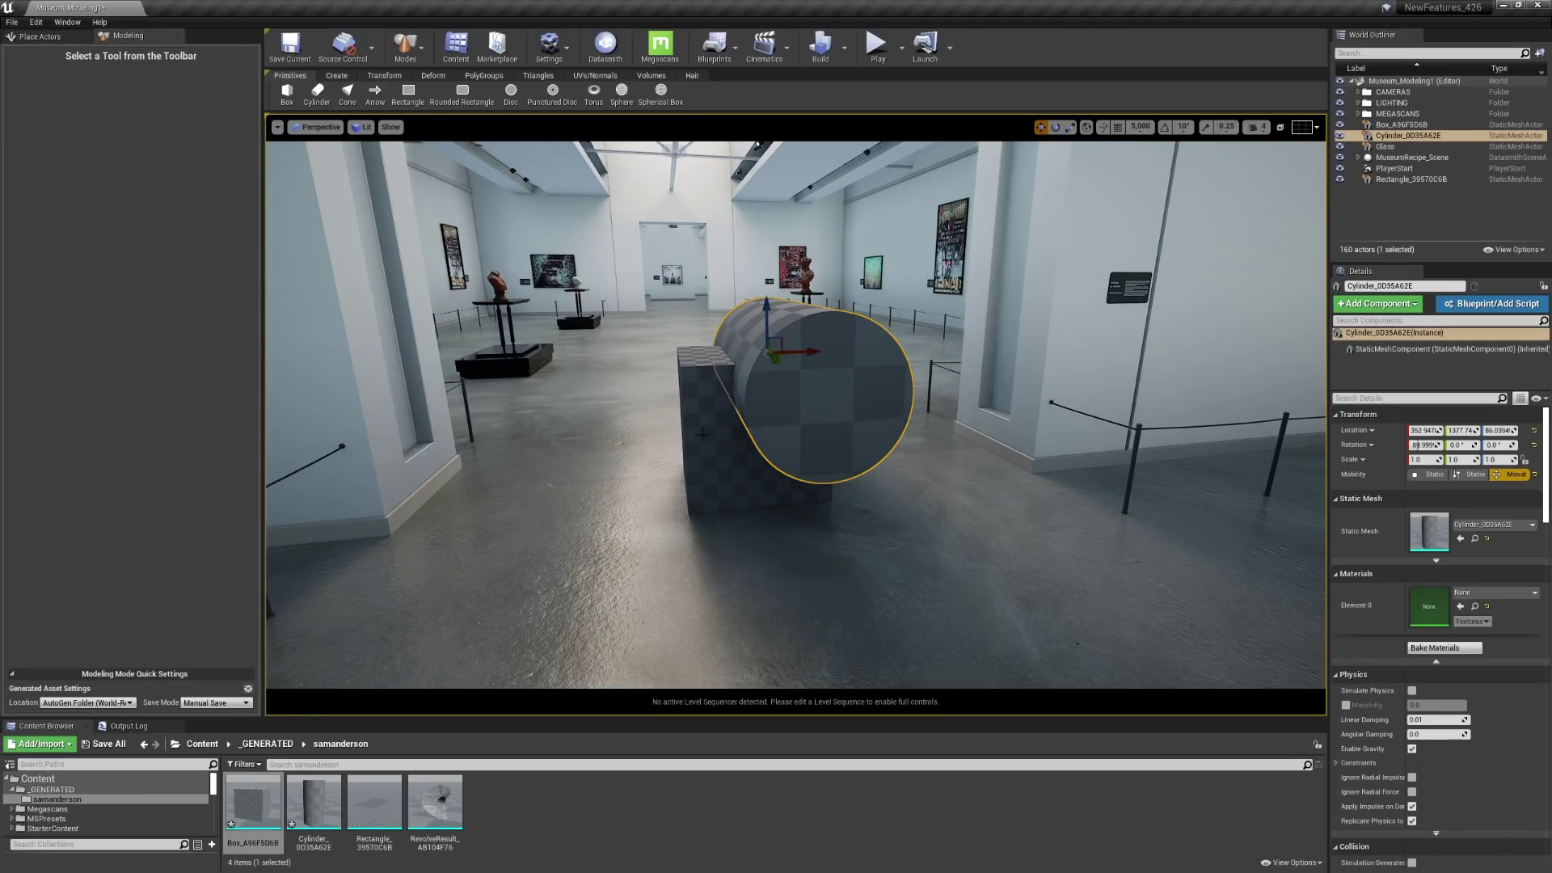
ctrl+click(722, 470)
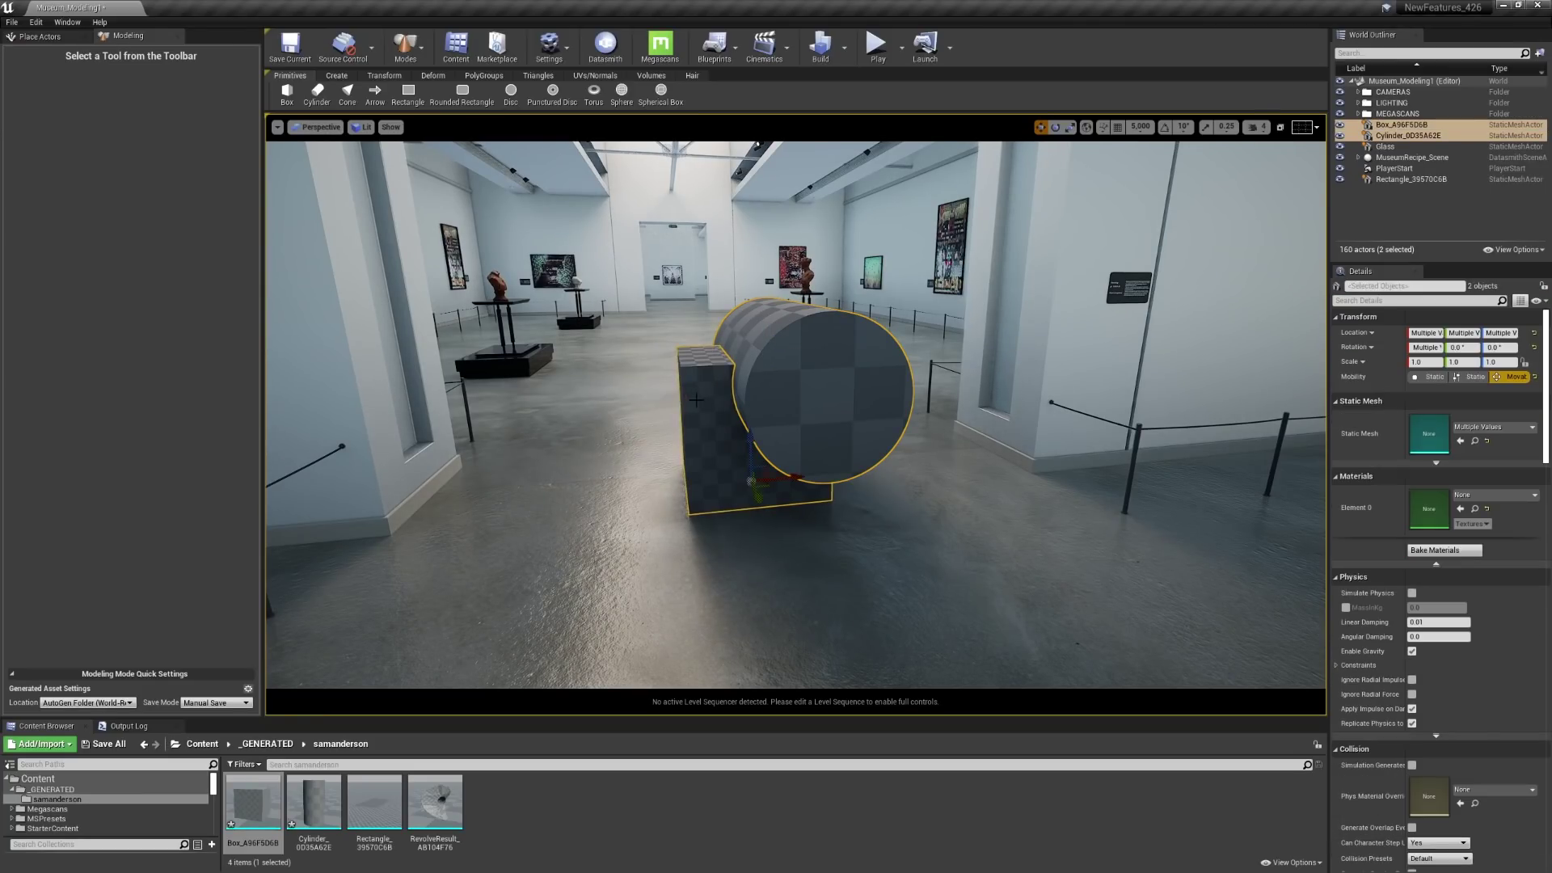
click(337, 75)
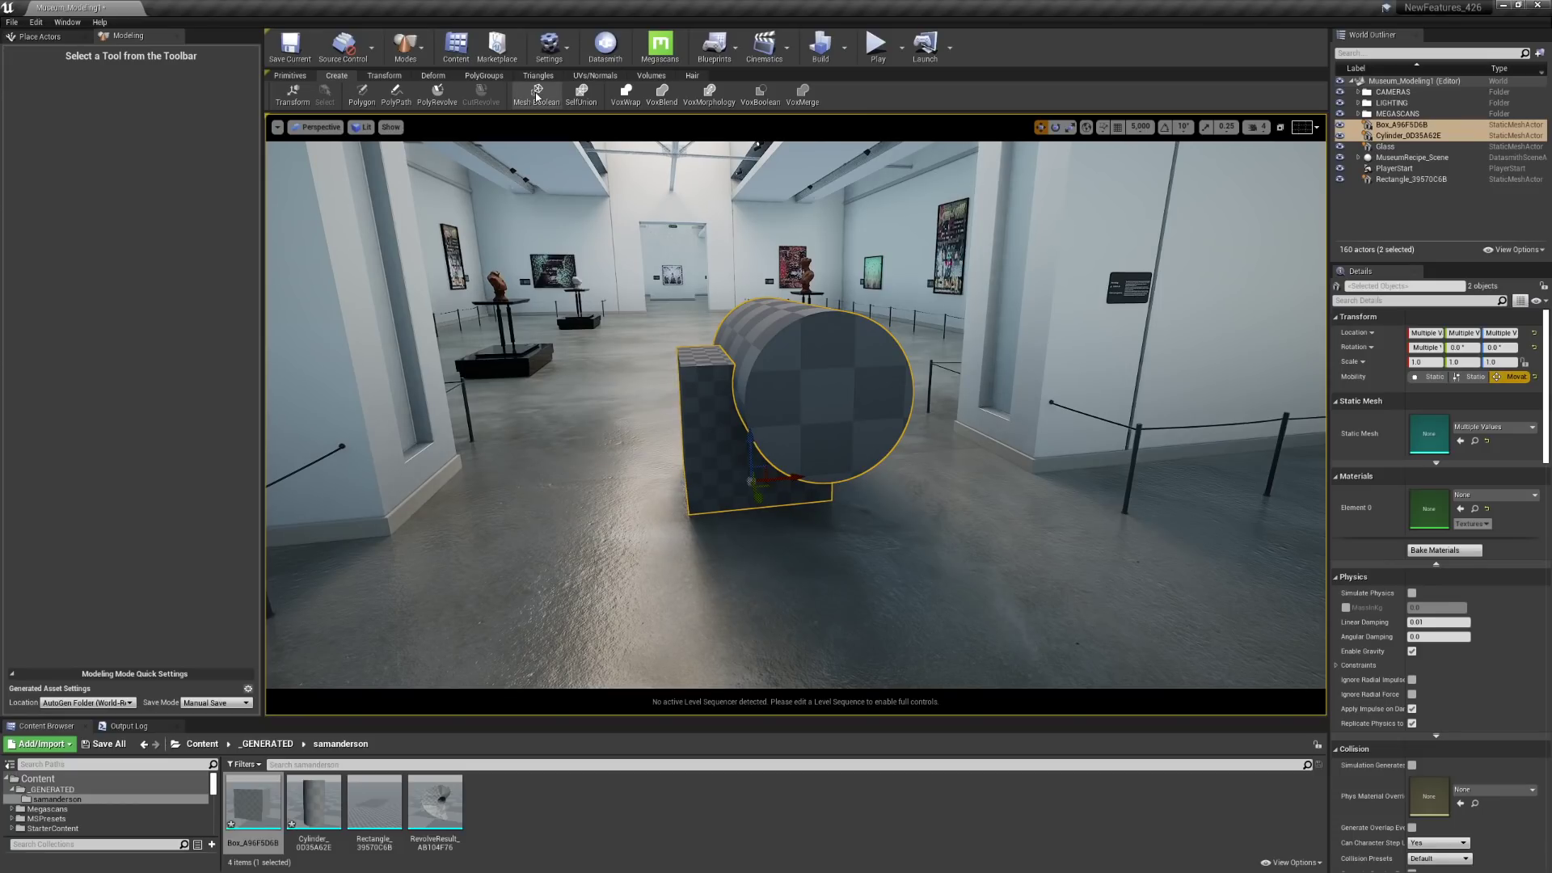
click(536, 93)
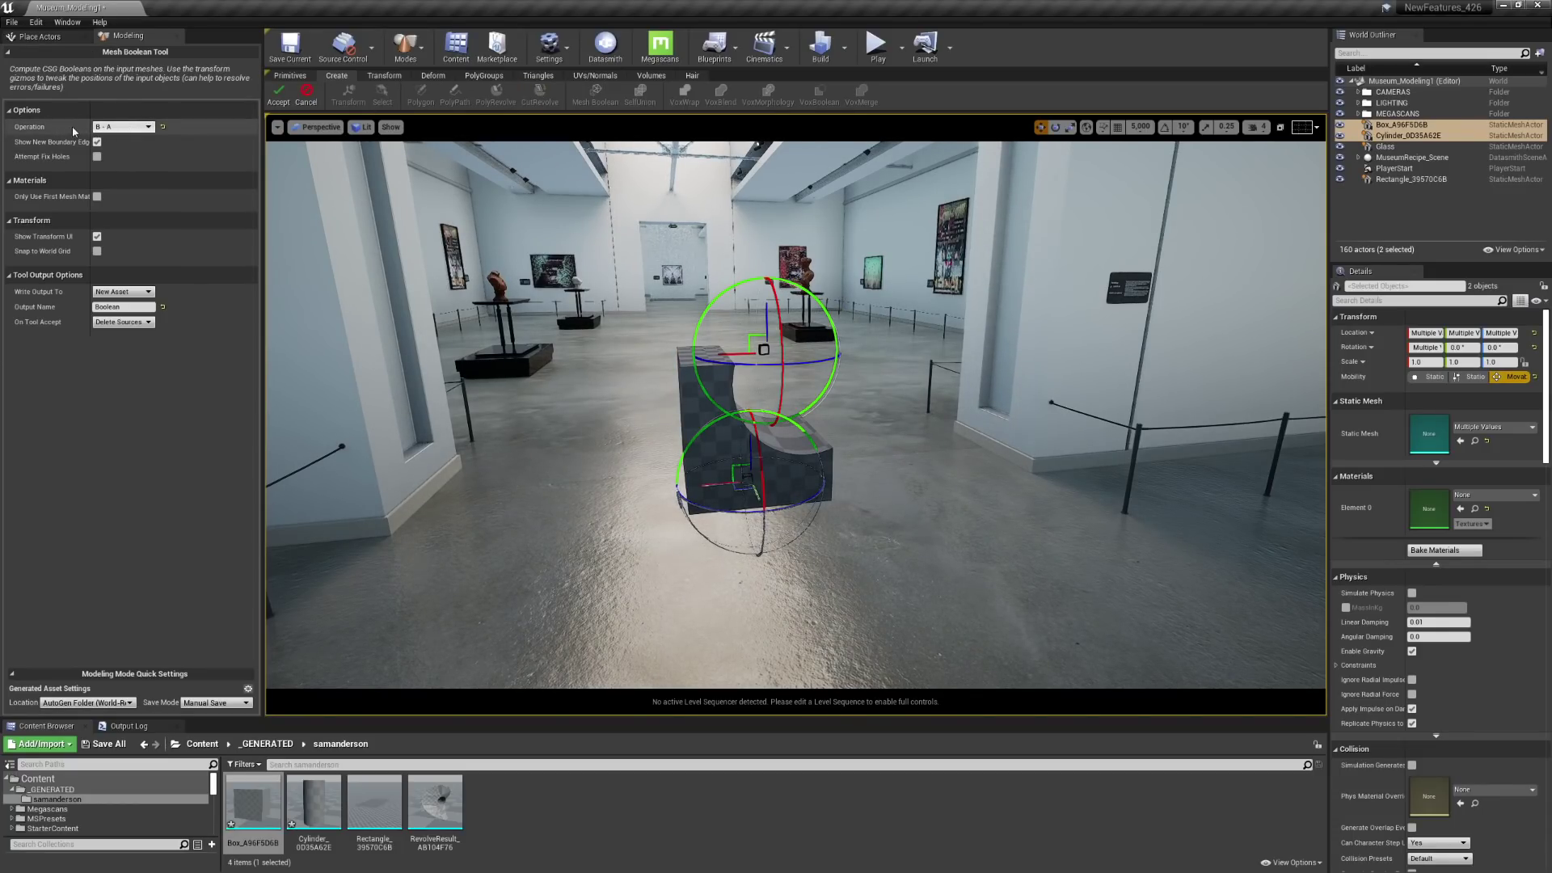
- Preview the A - B and Union boolean operations, and set the operation back to B - A
click(132, 127)
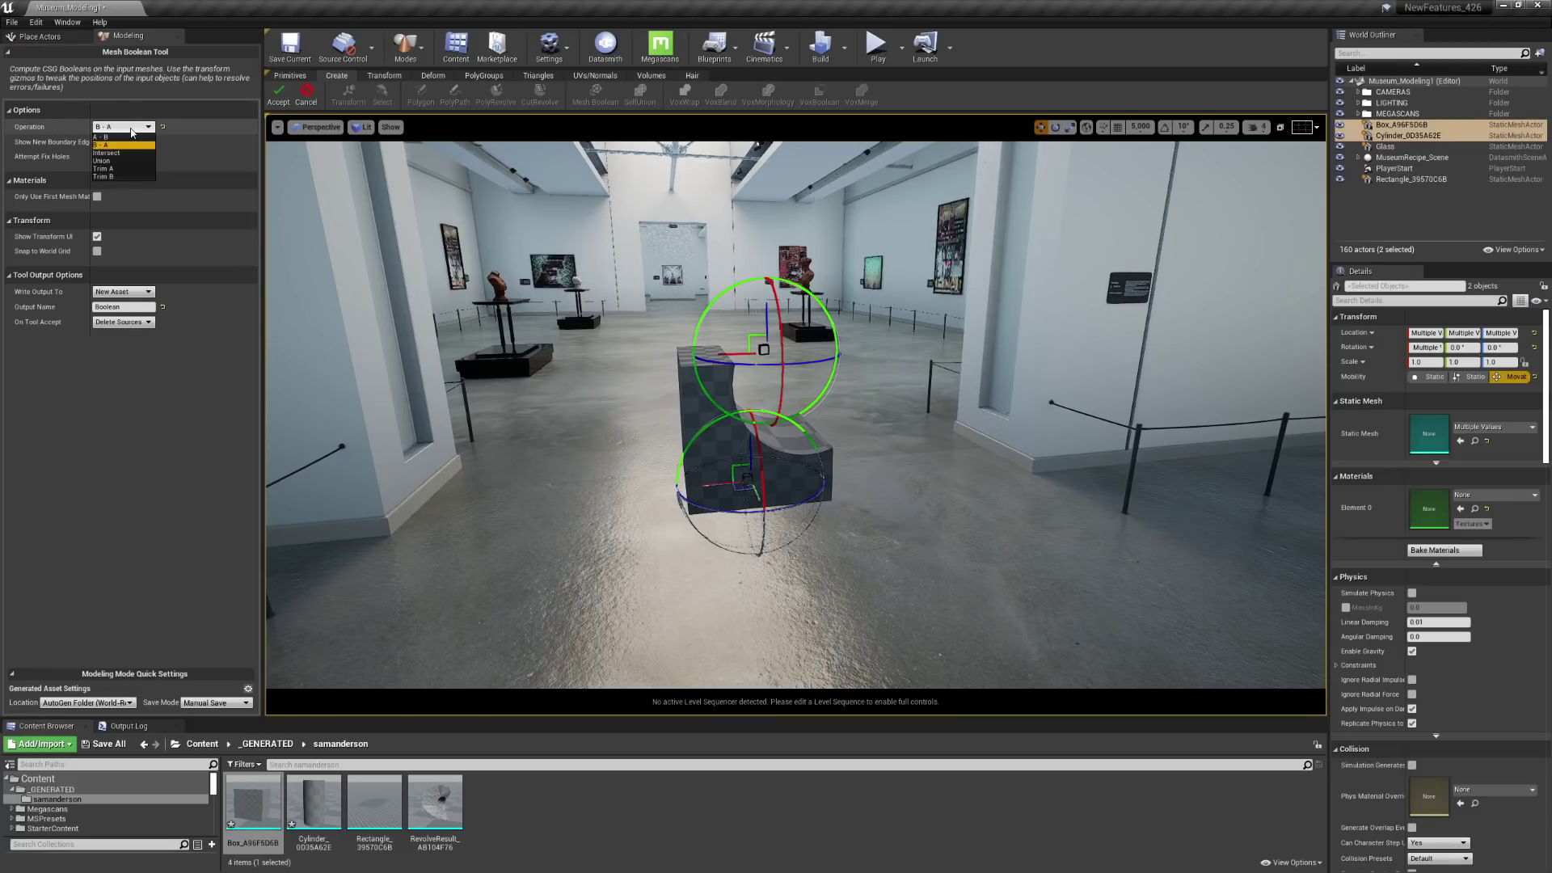
click(113, 136)
click(113, 129)
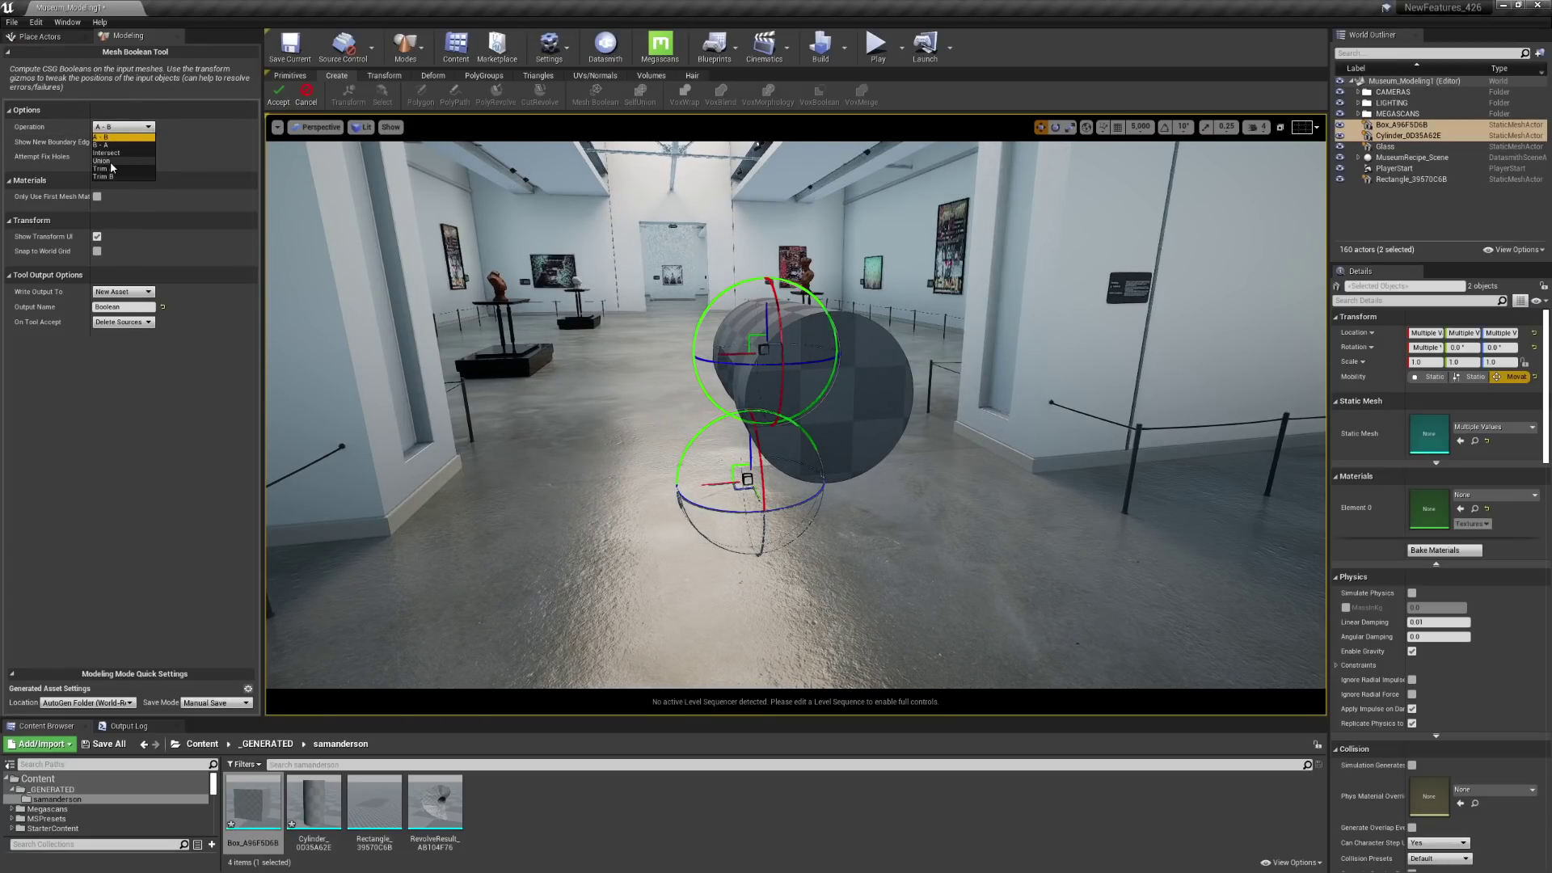
click(110, 162)
click(121, 127)
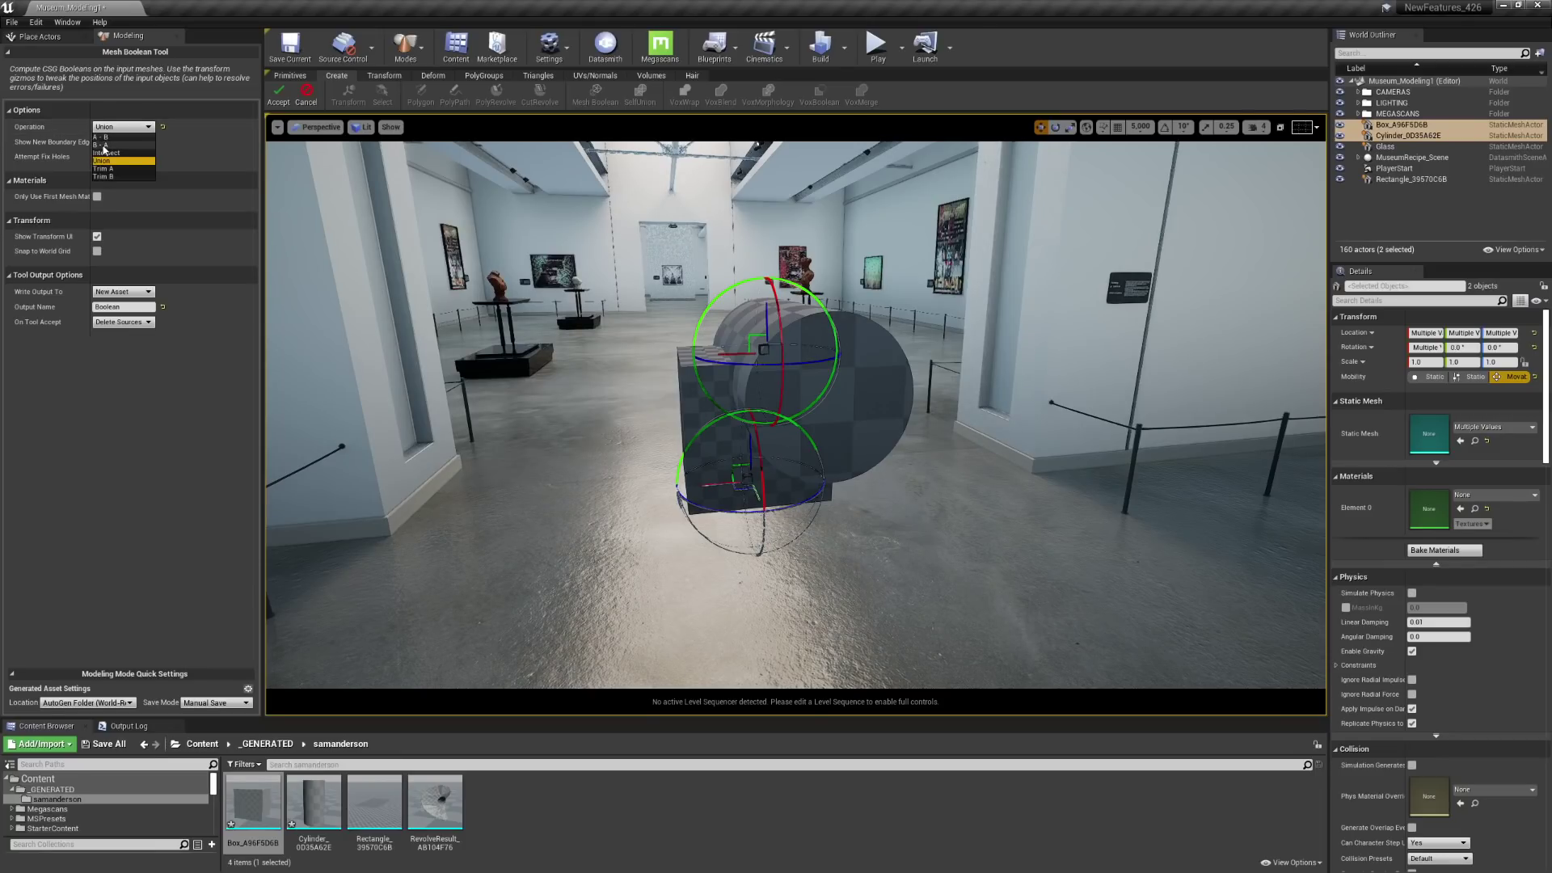
click(103, 145)
right_drag(574, 390, 540, 373)
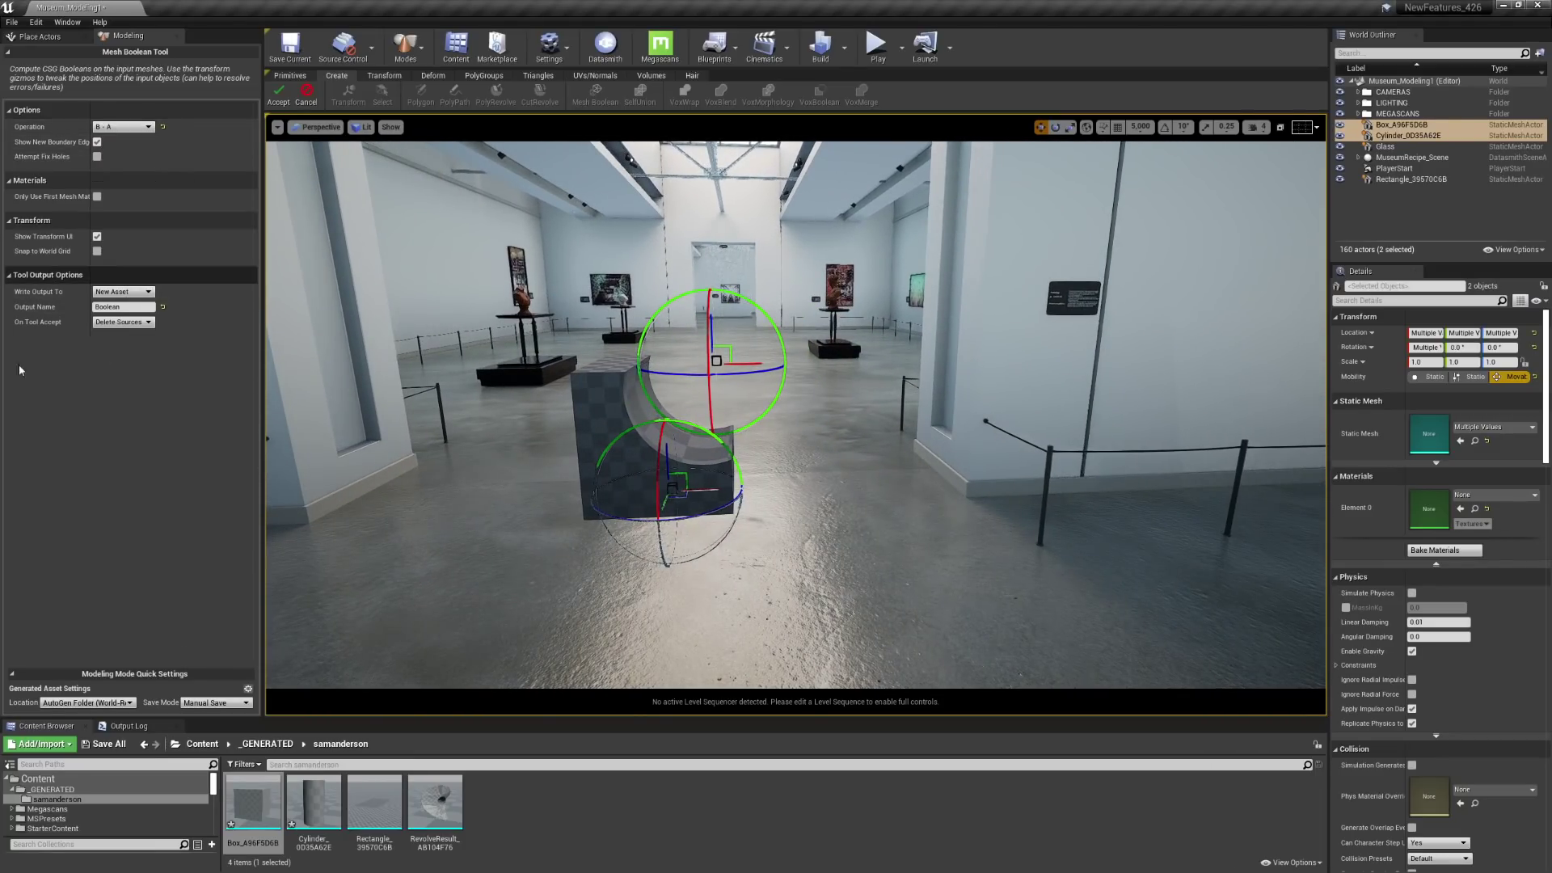
- Review the output options and accept the B - A boolean as a new asset named Boolean, deleting the sources
click(136, 295)
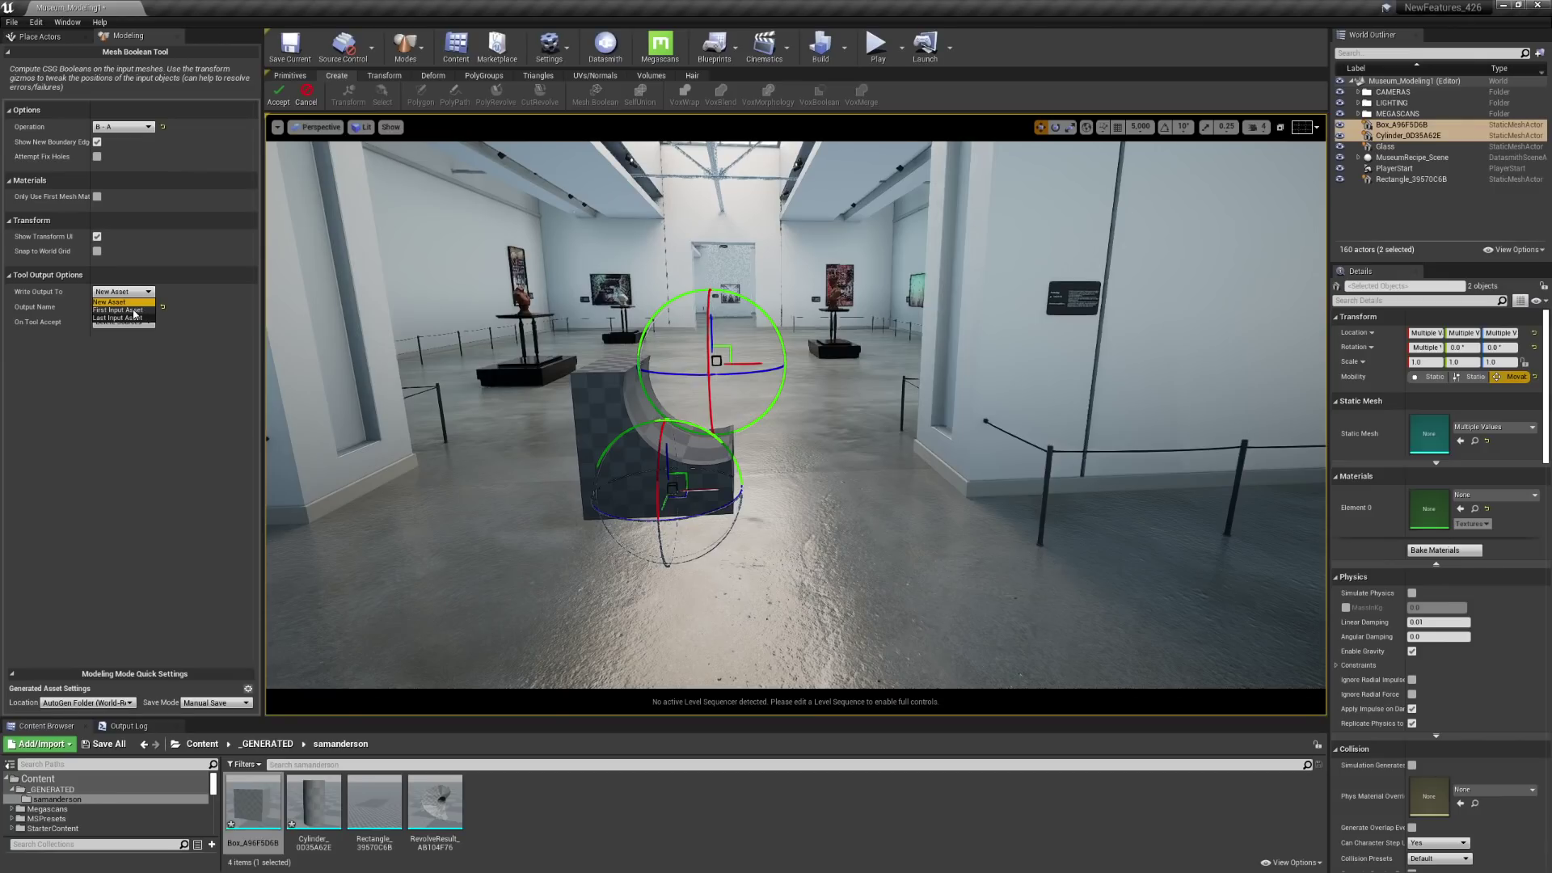
click(133, 379)
click(147, 322)
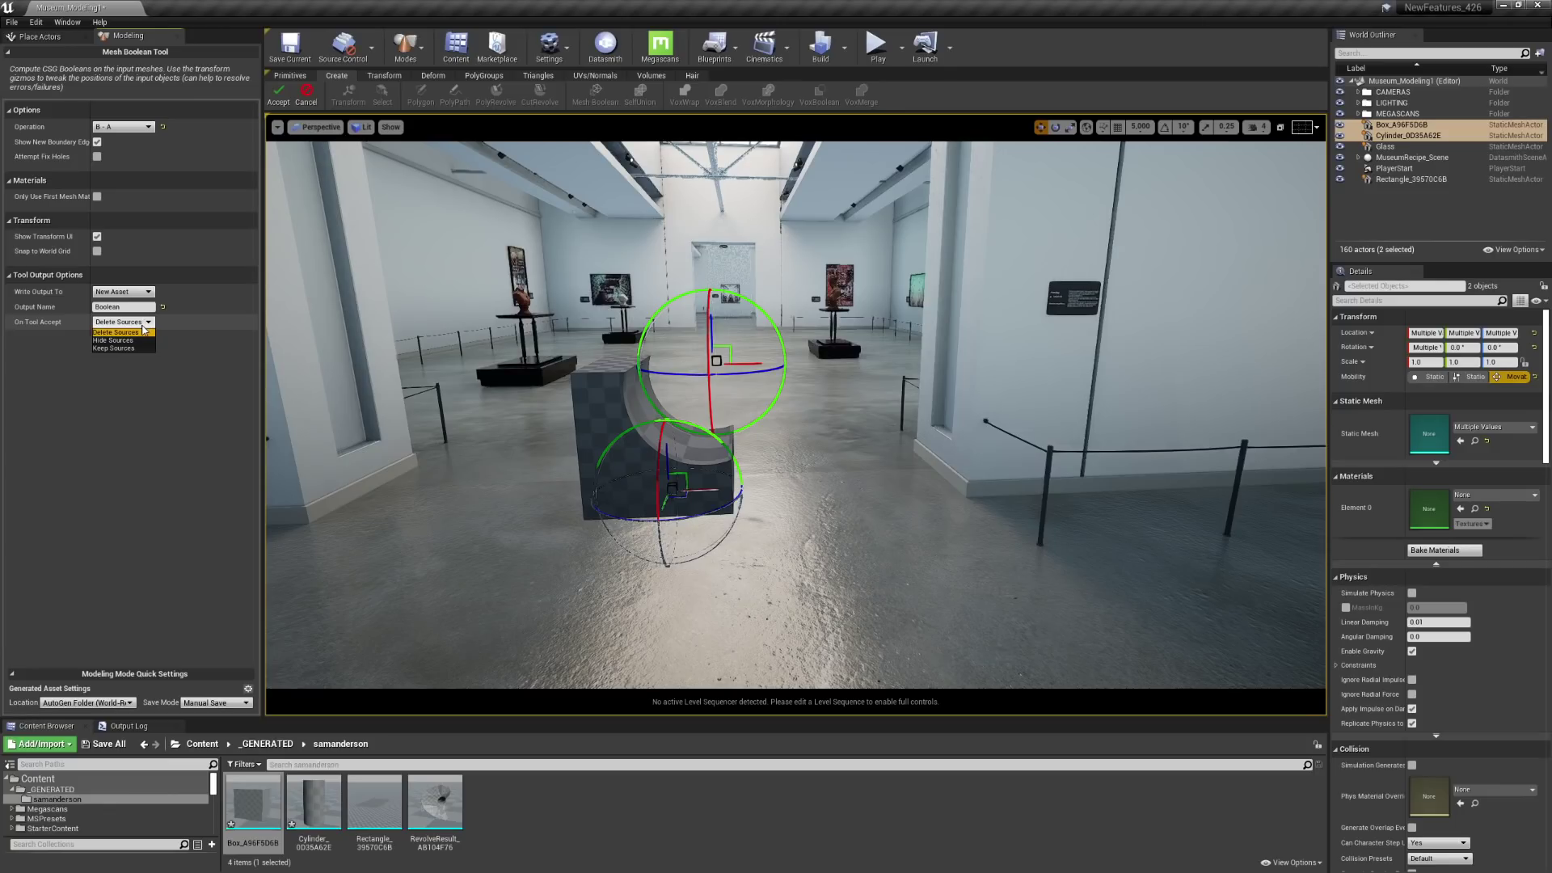
click(143, 385)
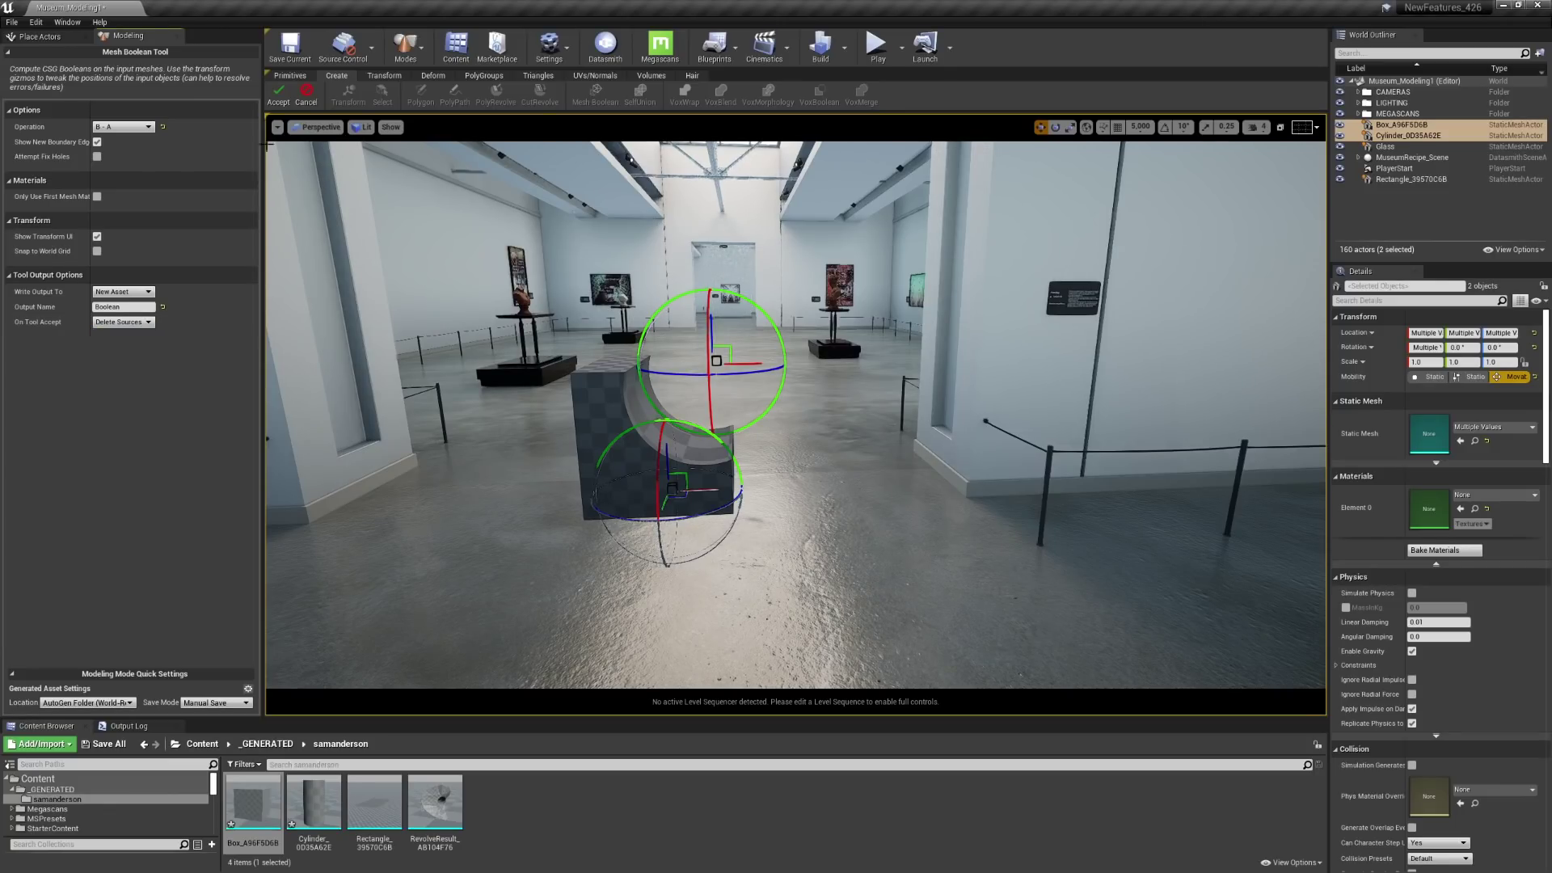
click(280, 95)
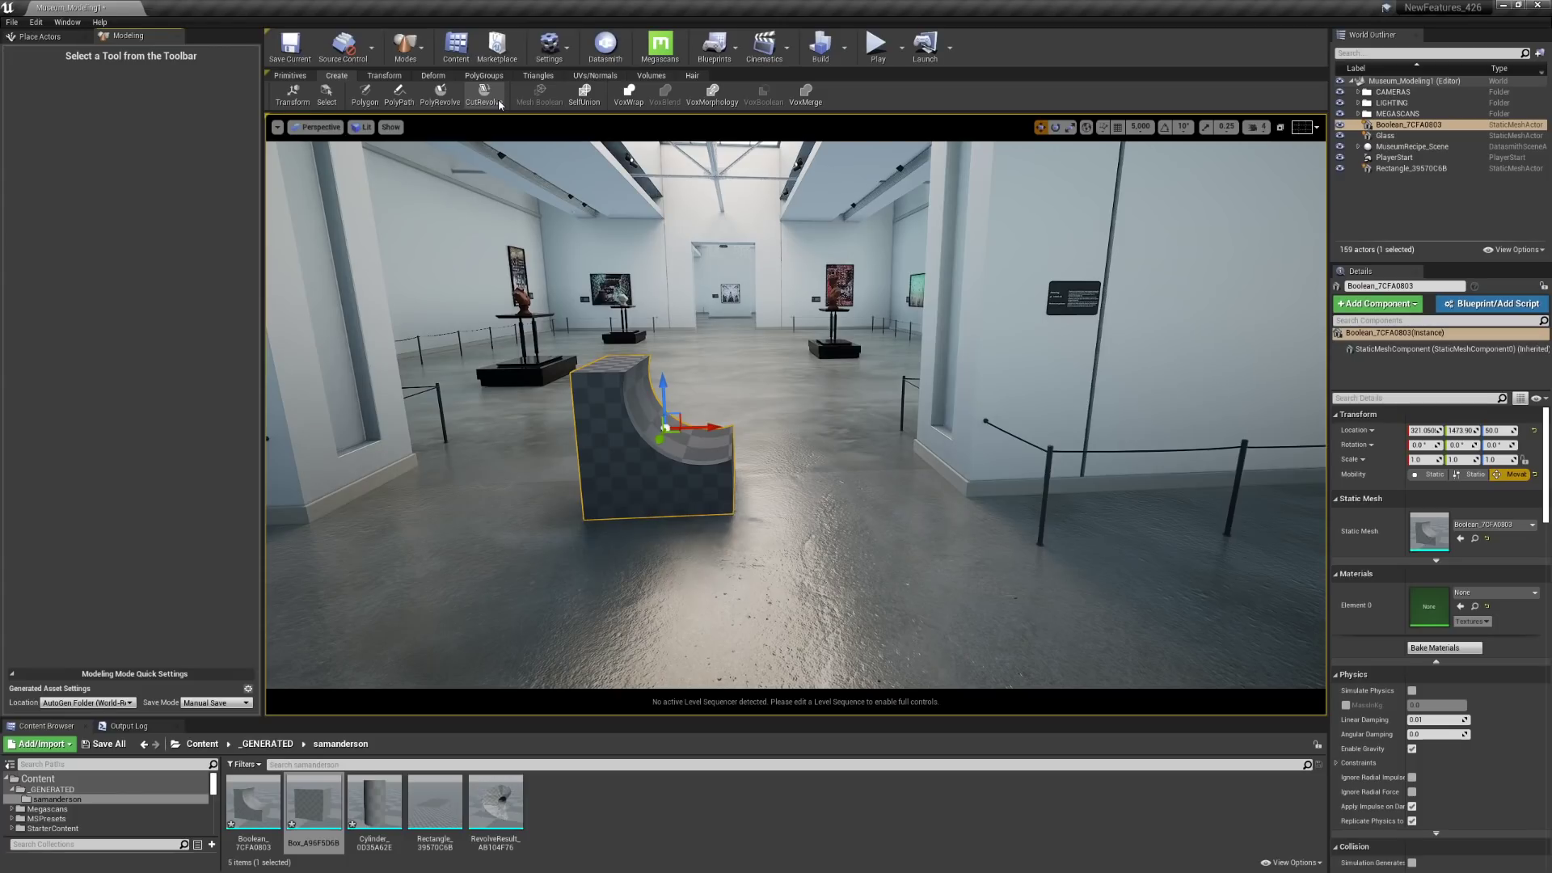
- Draw a freehand polygon on the open museum floor and interactively extrude it upward into a tall solid
click(364, 96)
scroll(736, 358, up, 5)
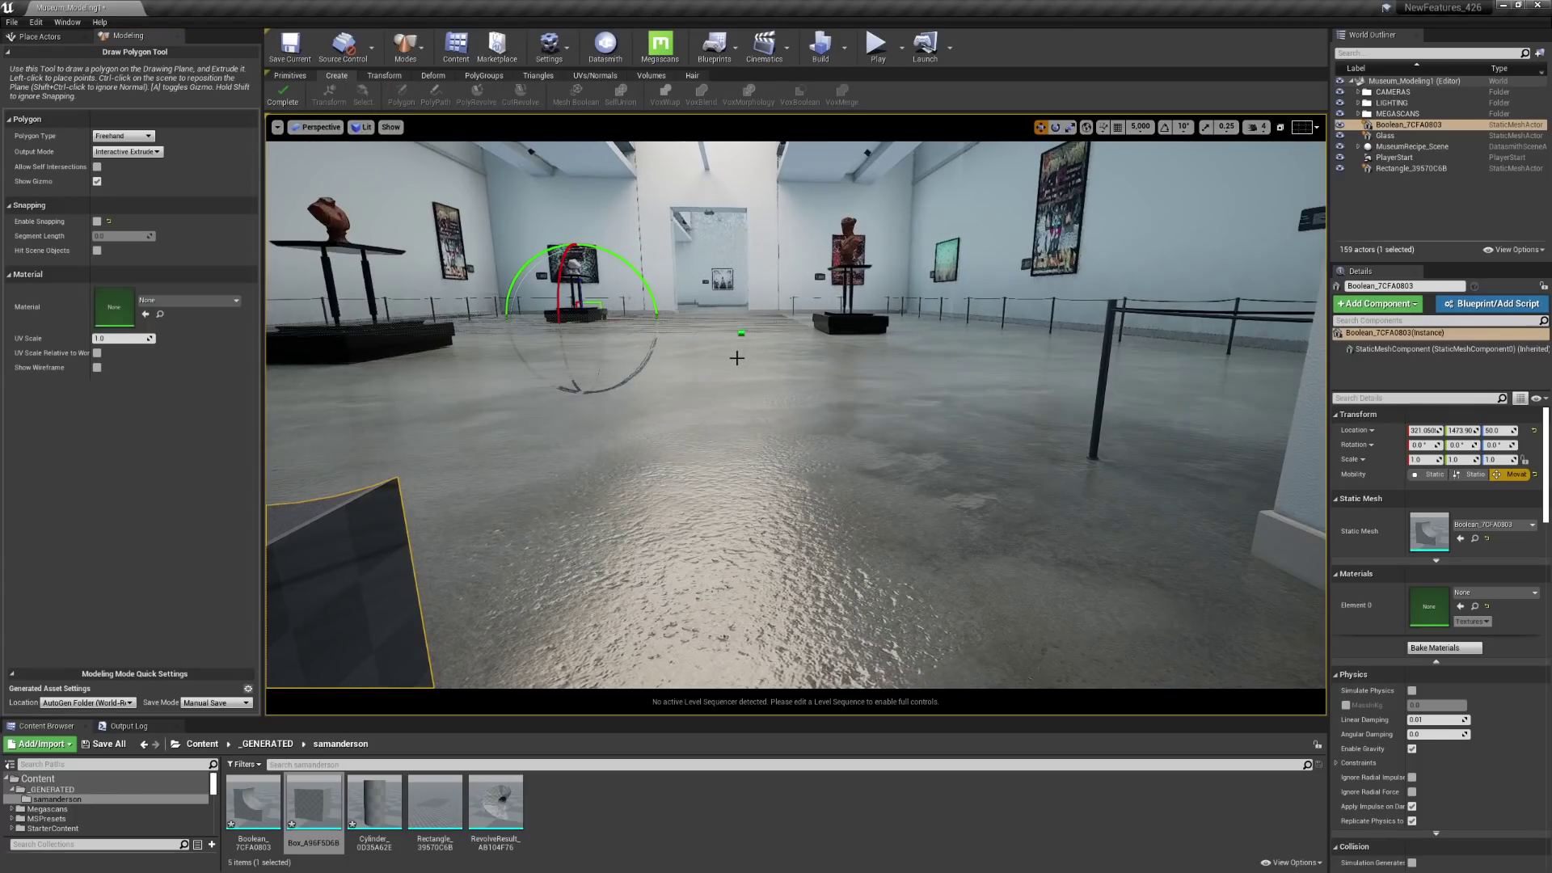
scroll(736, 358, down, 6)
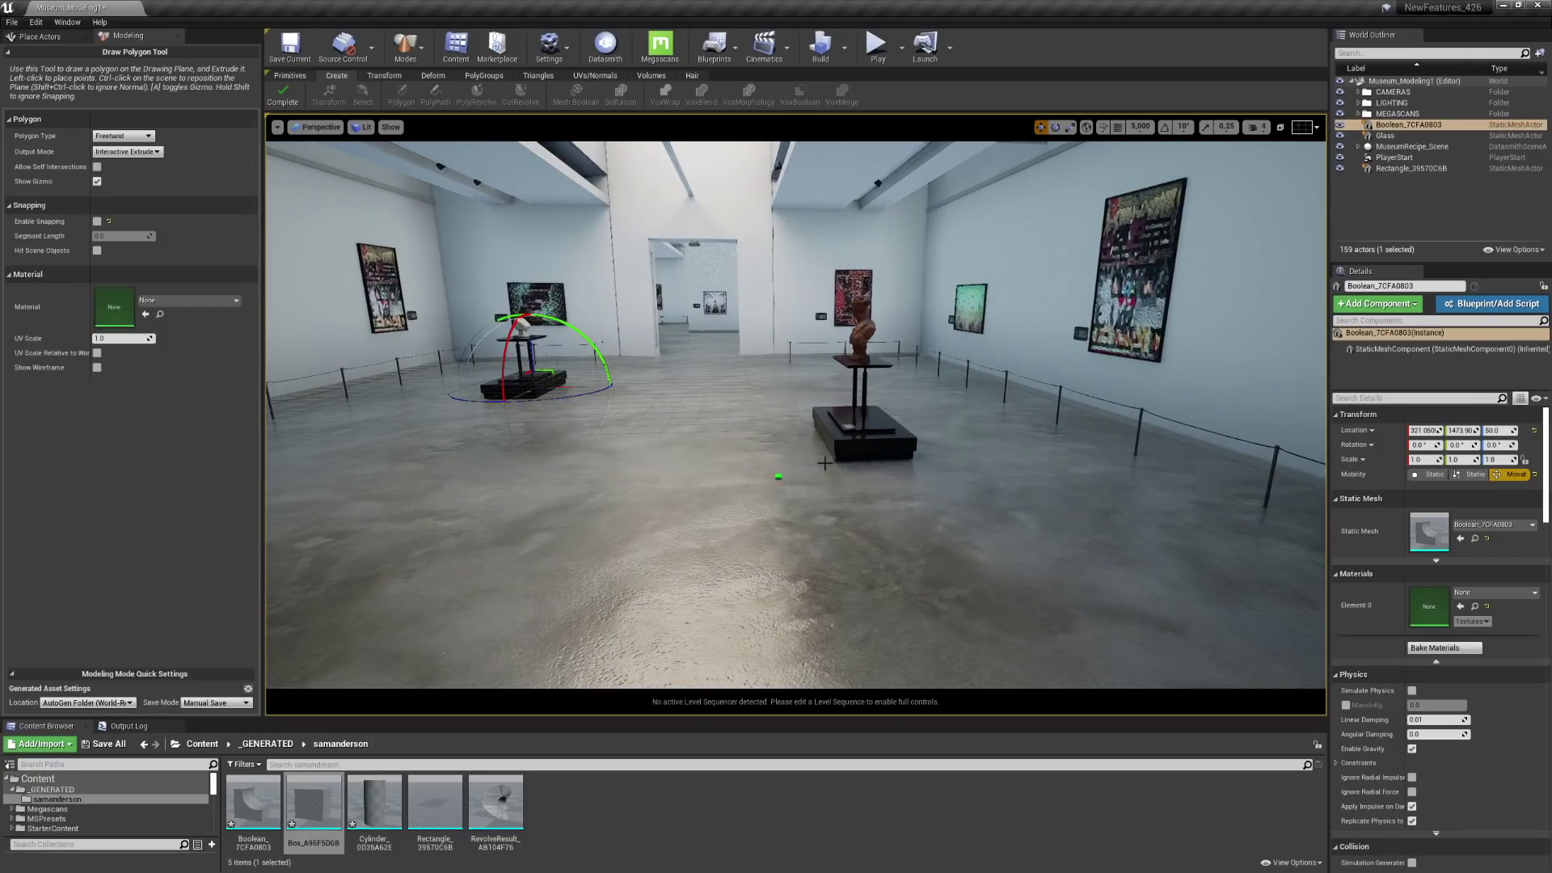
right_drag(570, 478, 489, 472)
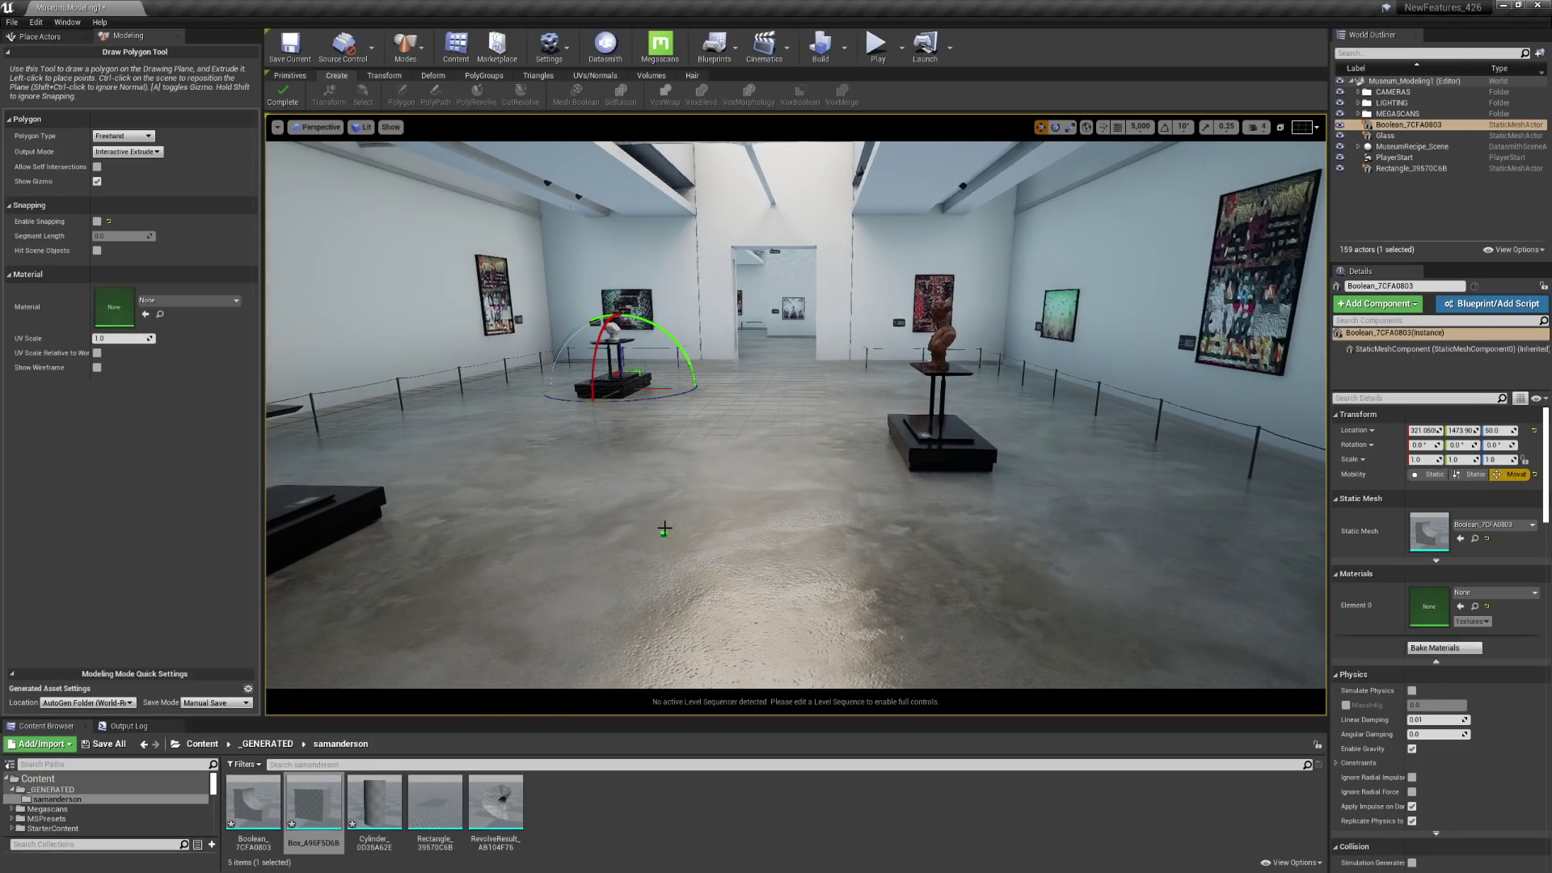
click(662, 485)
mouse_move(644, 449)
mouse_down()
mouse_move(799, 444)
mouse_move(766, 490)
mouse_move(663, 485)
mouse_up()
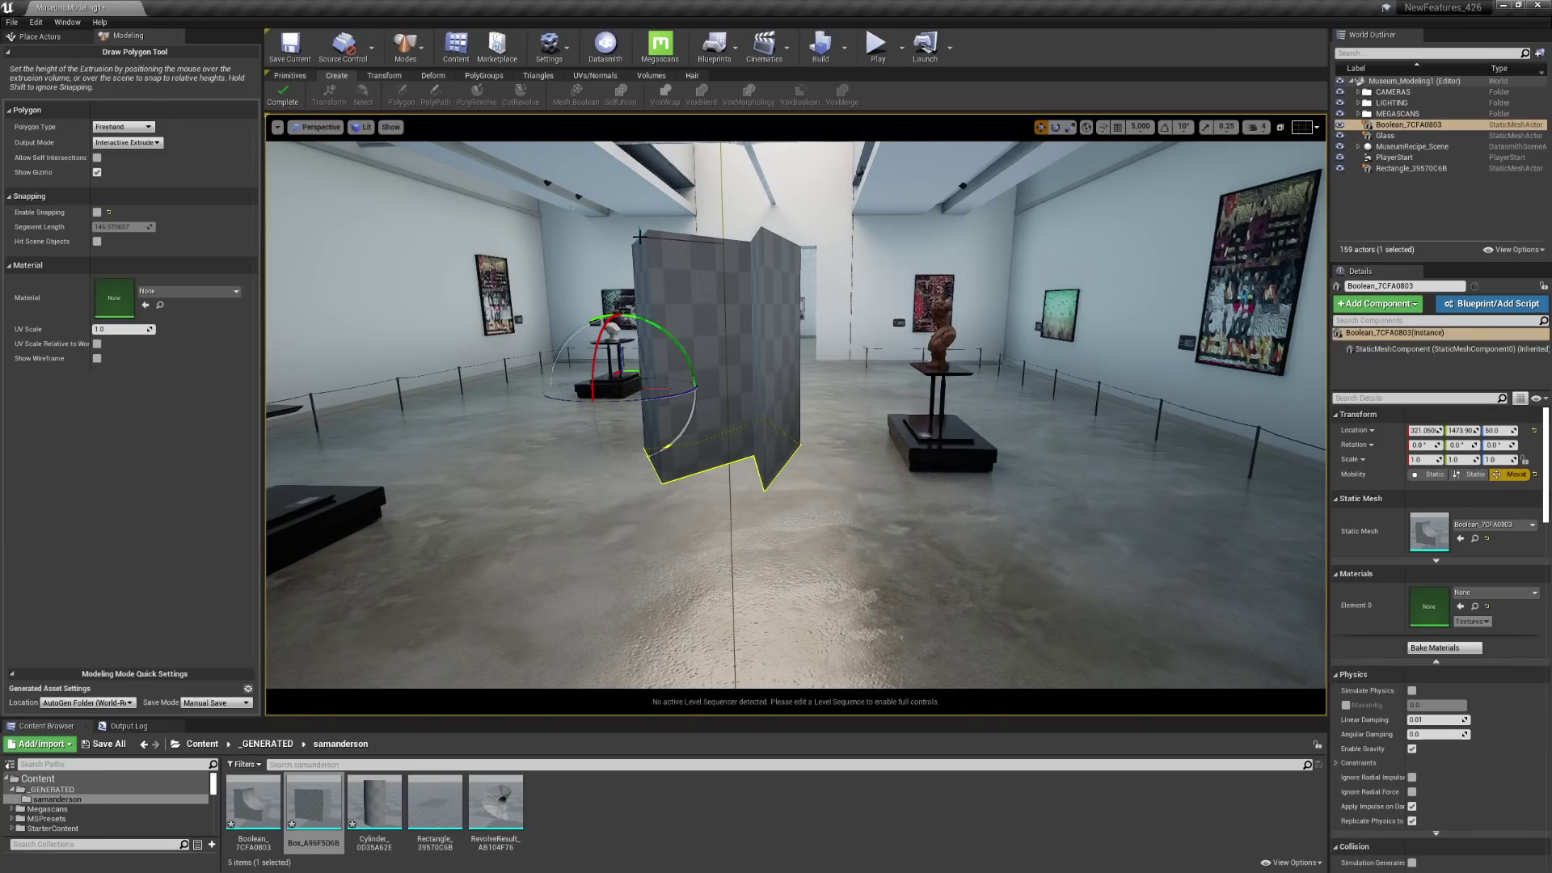
click(639, 237)
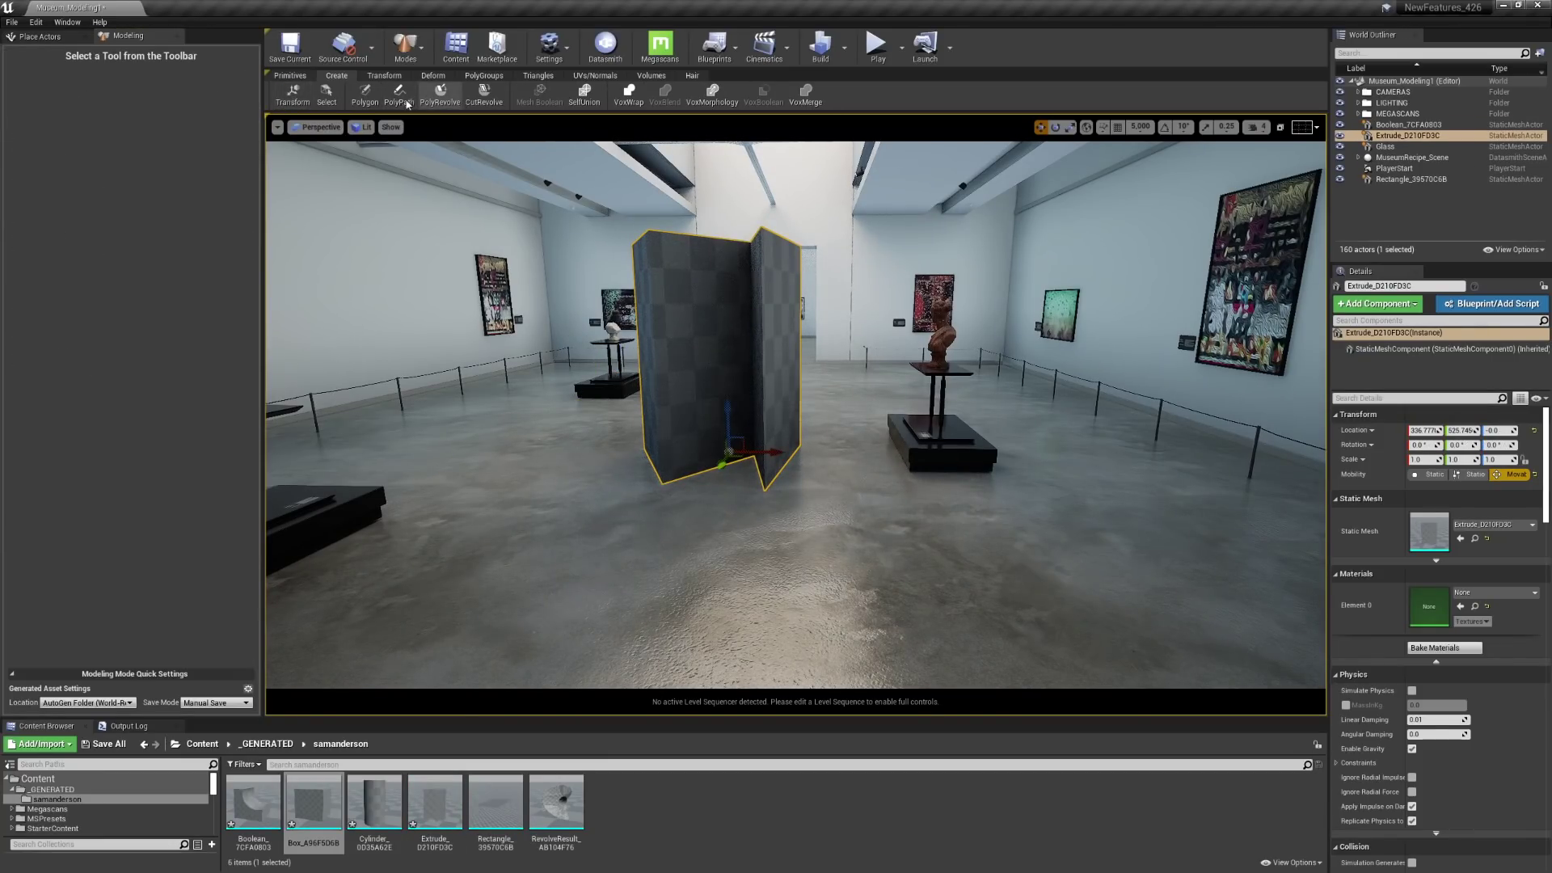
- Draw an L-shaped PolyPath on the floor near the Roman statue and extrude it into a wall about 13.9 wide and 333 high
click(399, 94)
right_drag(993, 392, 685, 392)
scroll(686, 392, up, 4)
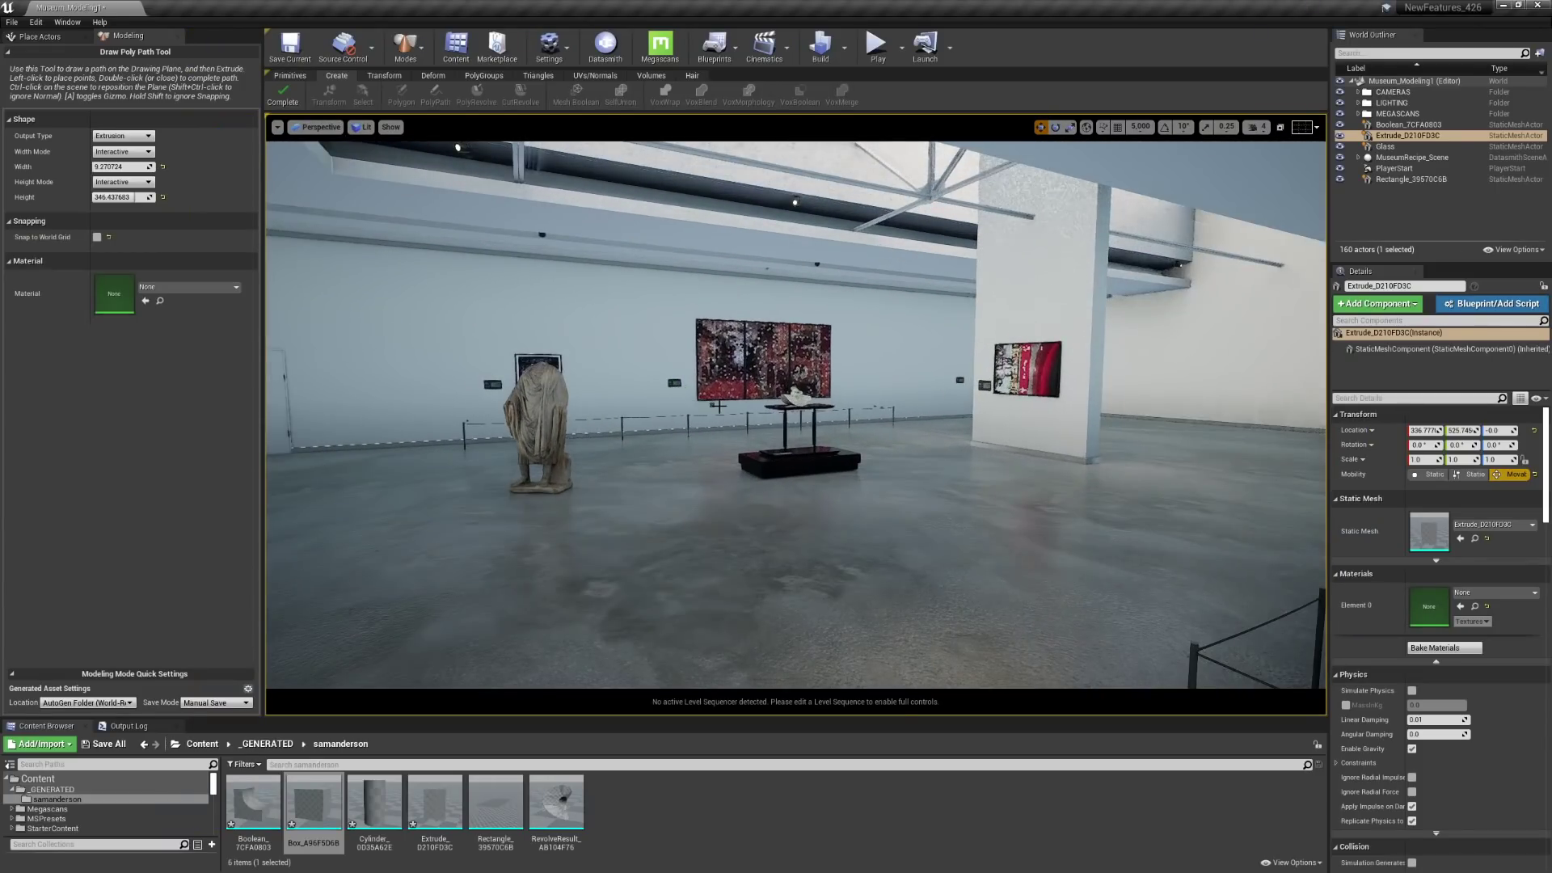
right_drag(677, 558, 450, 559)
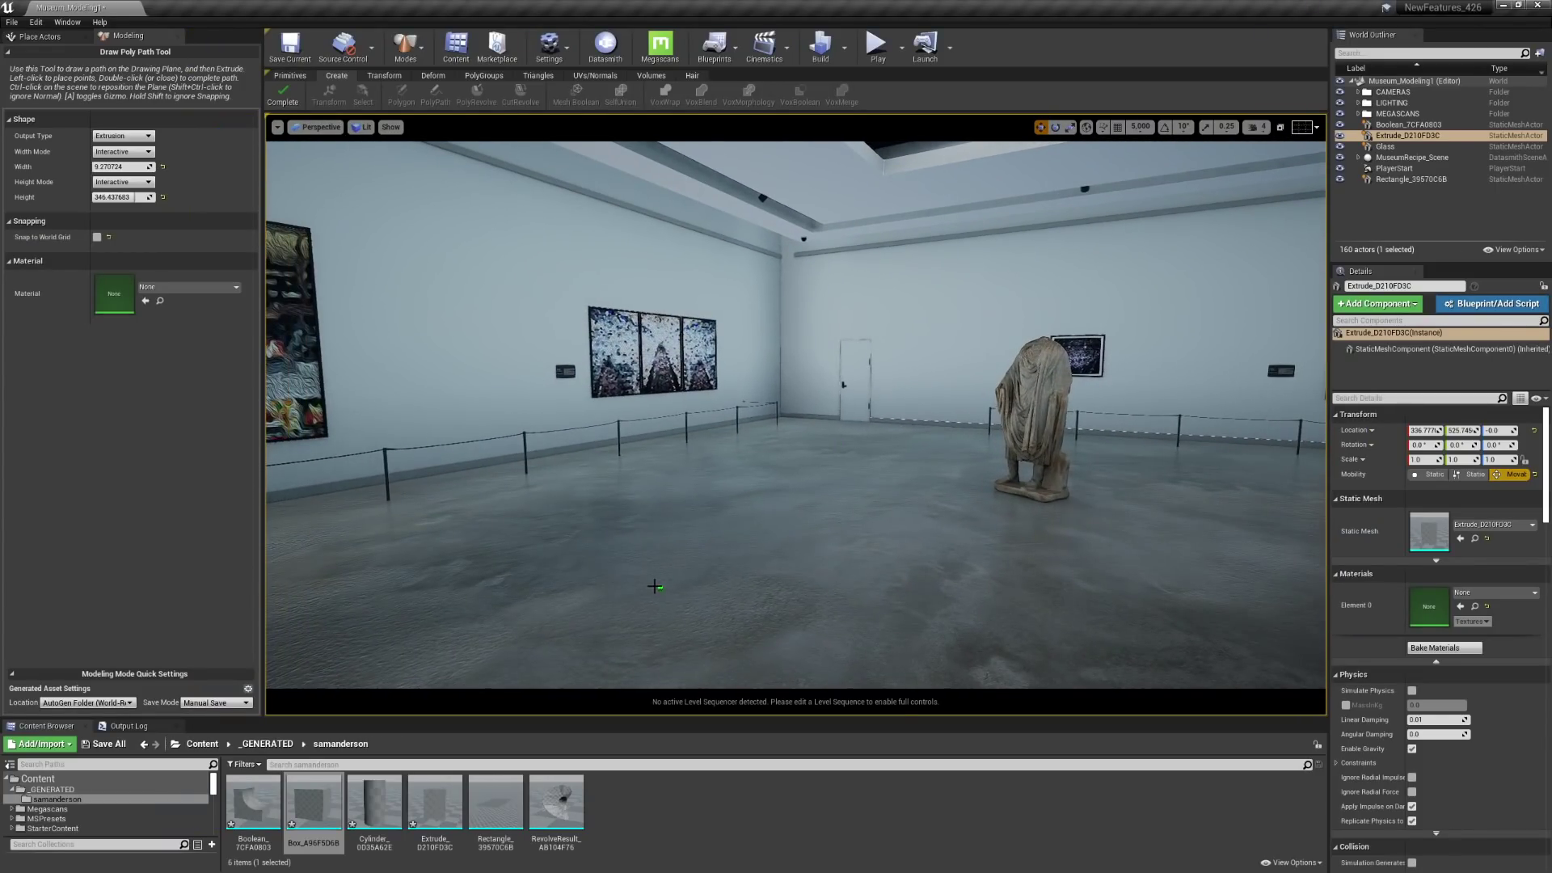
click(655, 586)
click(899, 452)
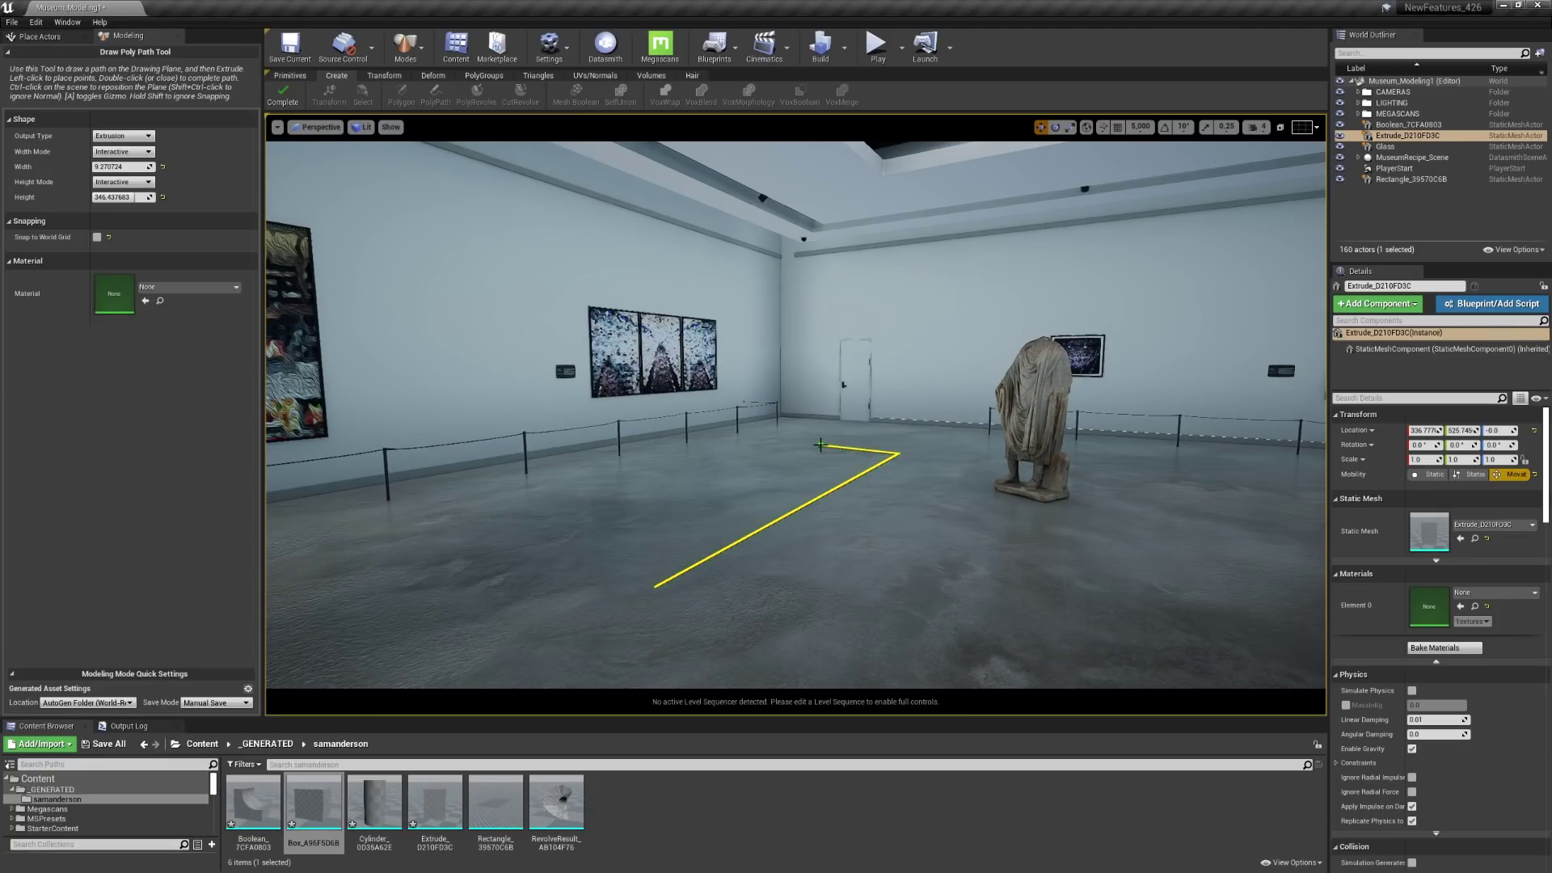
double_click(818, 448)
click(818, 451)
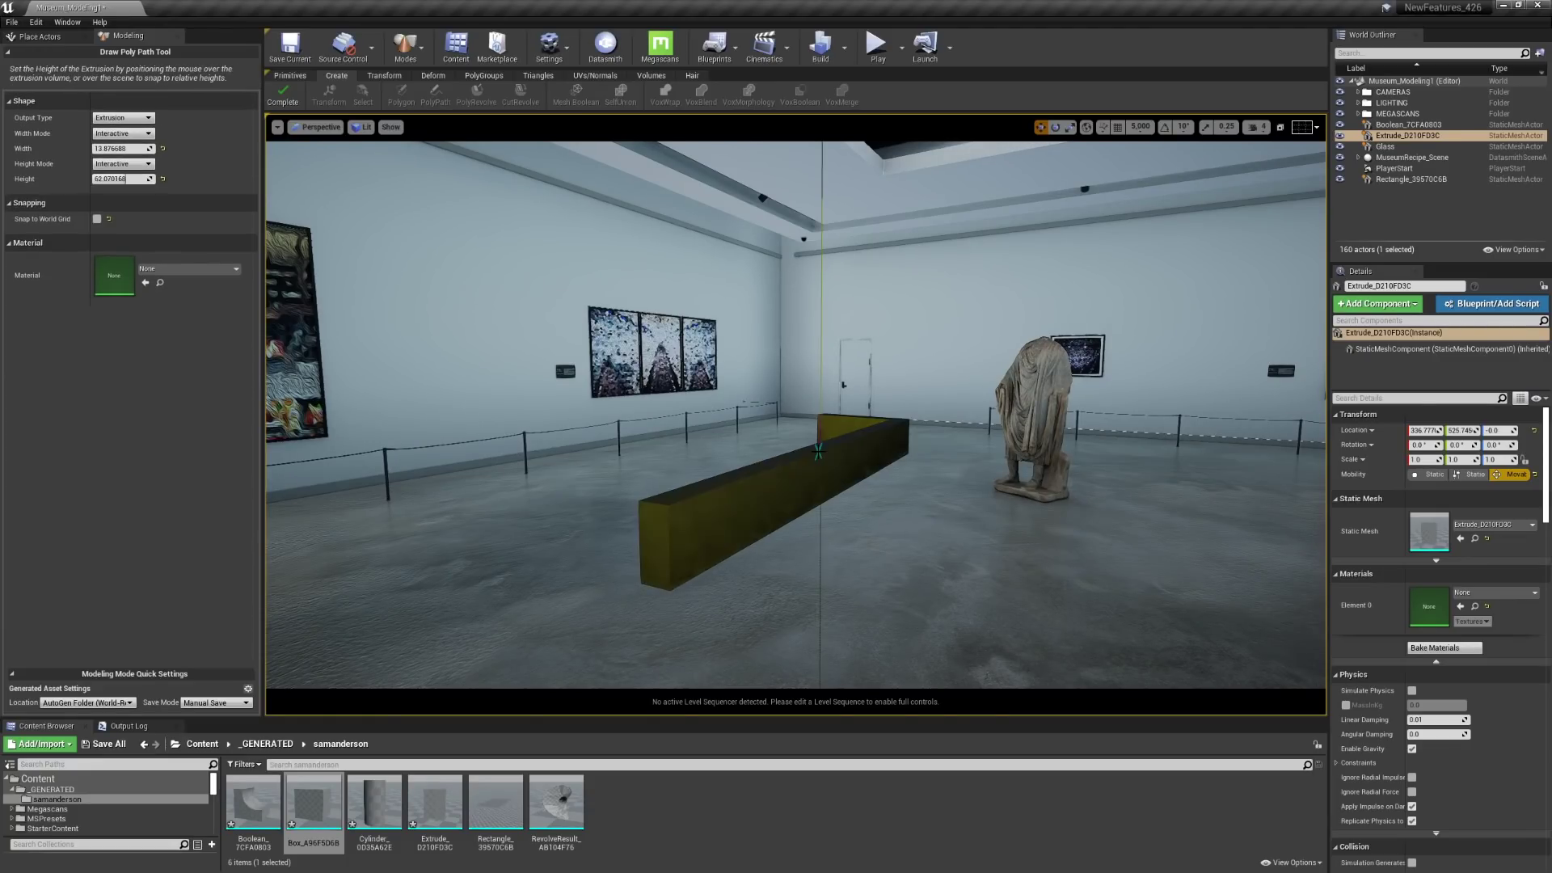
click(836, 213)
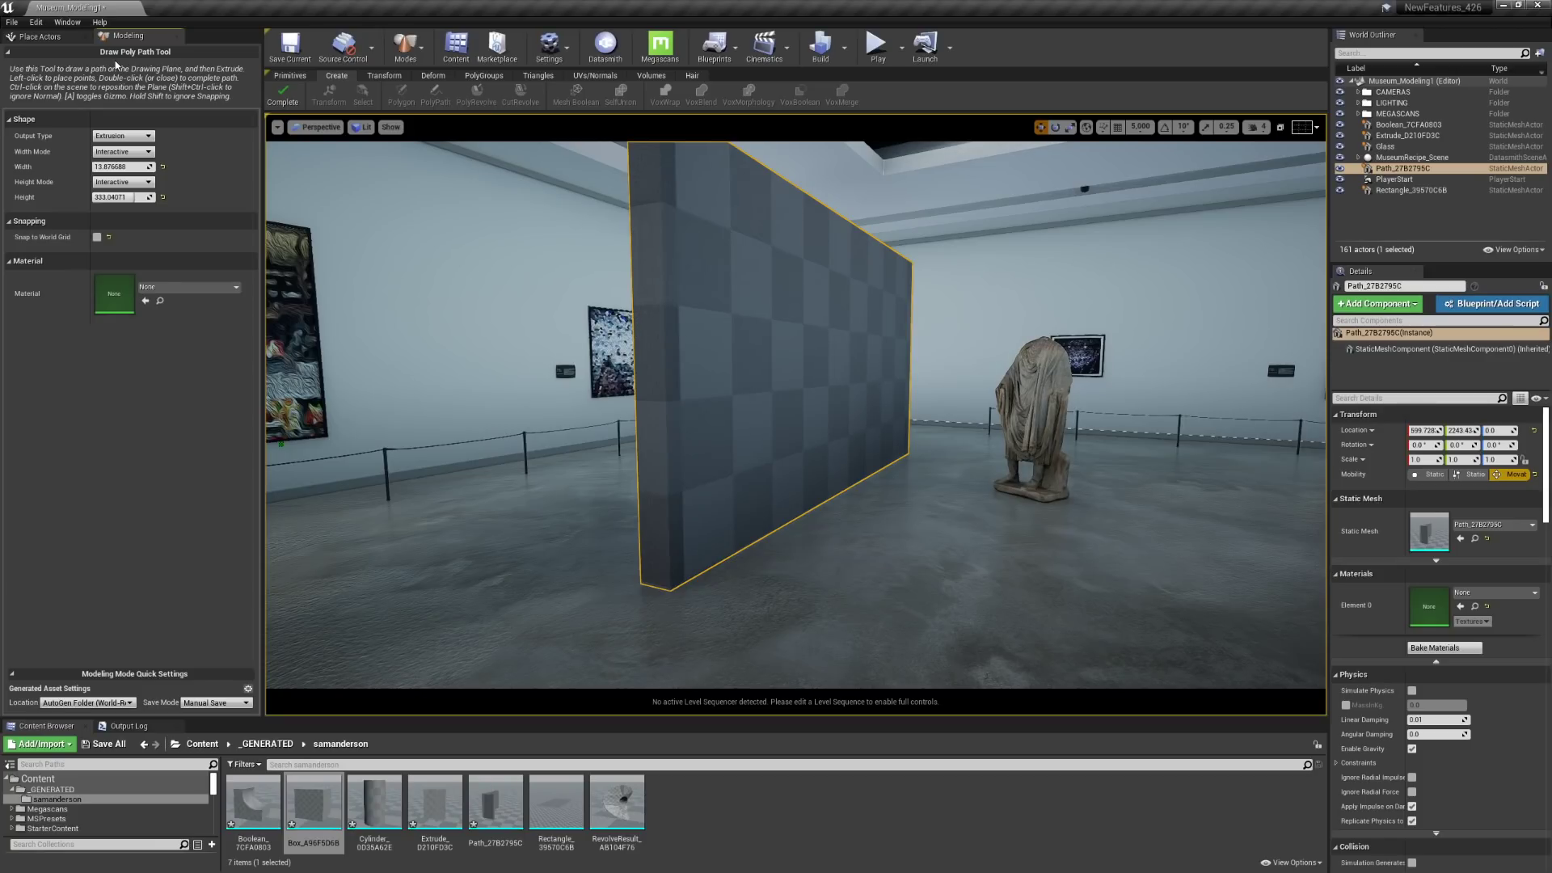
click(284, 102)
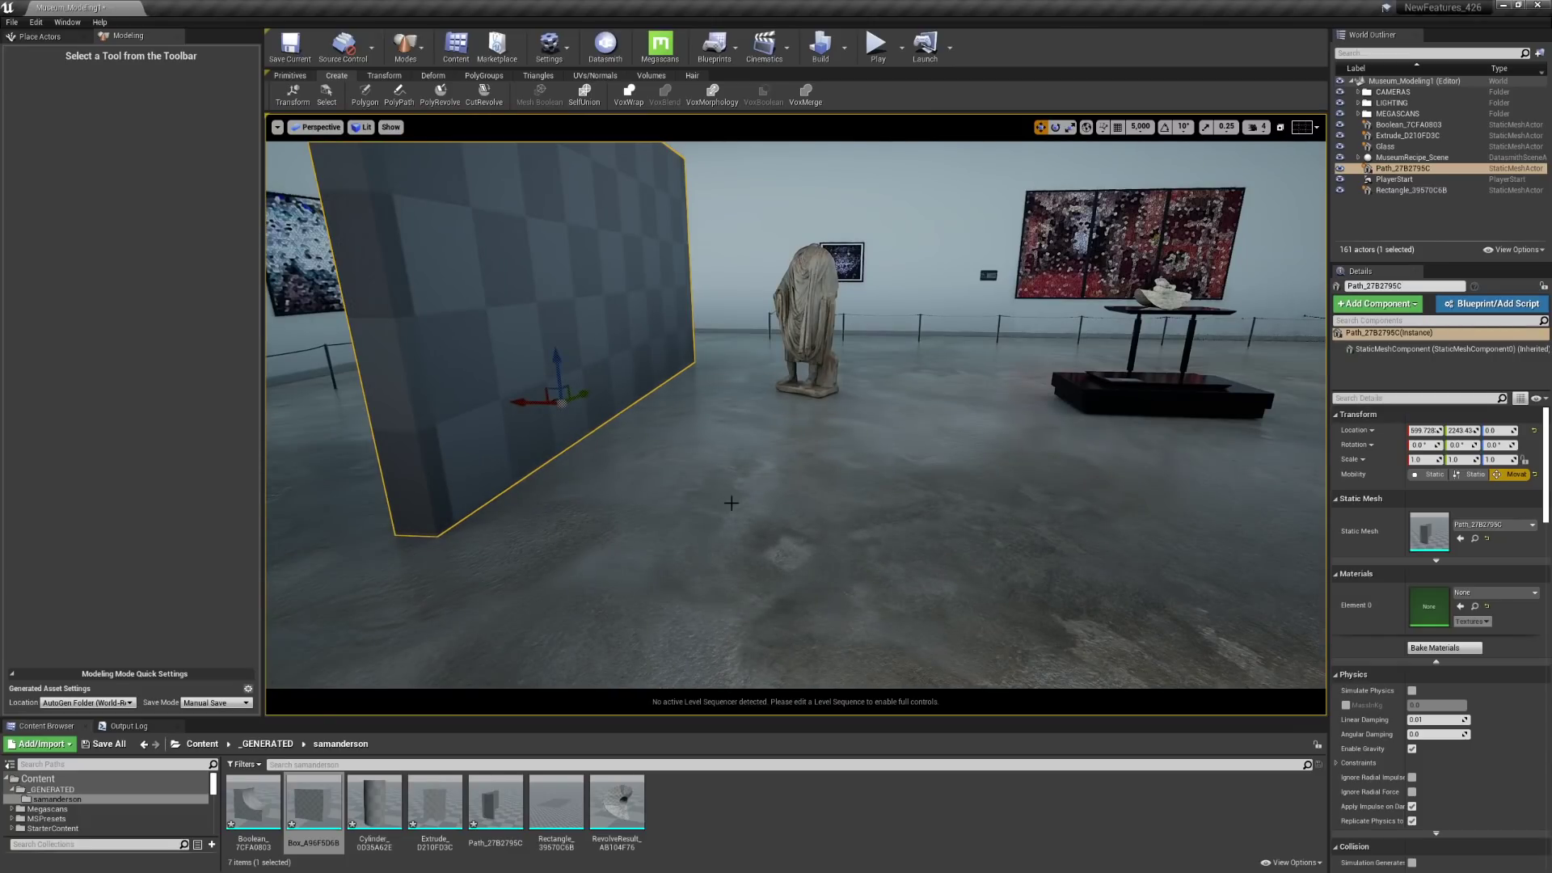
- Edit the L-shaped wall's pivot, placing it at the bottom corner of the long section's free end, and accept it
right_drag(730, 503, 695, 583)
right_drag(755, 467, 697, 456)
mouse_move(808, 485)
right_down()
mouse_move(843, 471)
mouse_move(777, 488)
right_up()
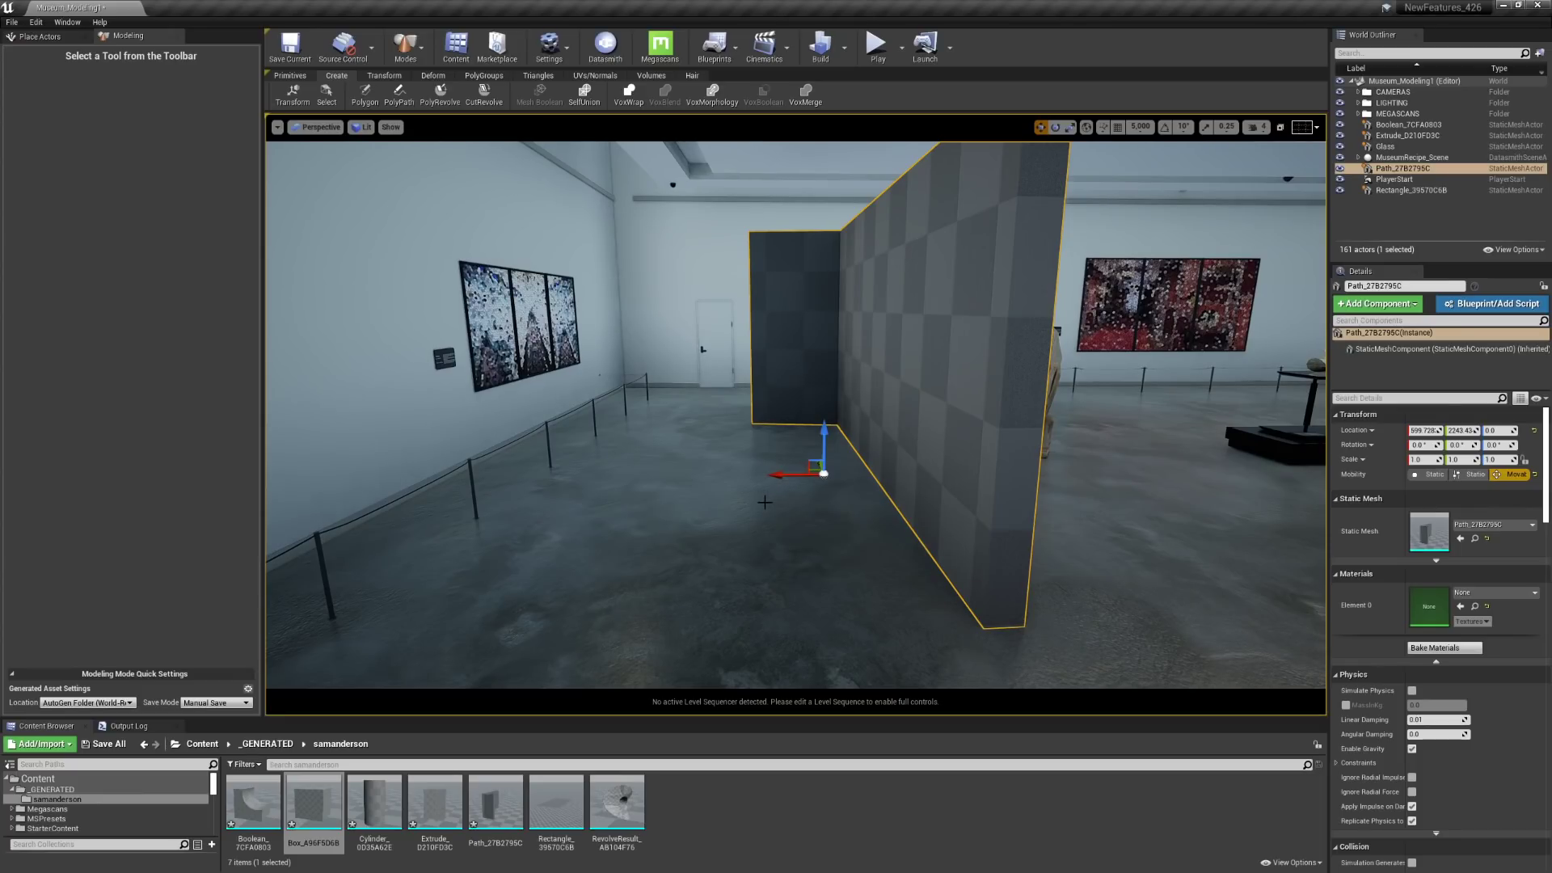
drag(765, 500, 762, 508)
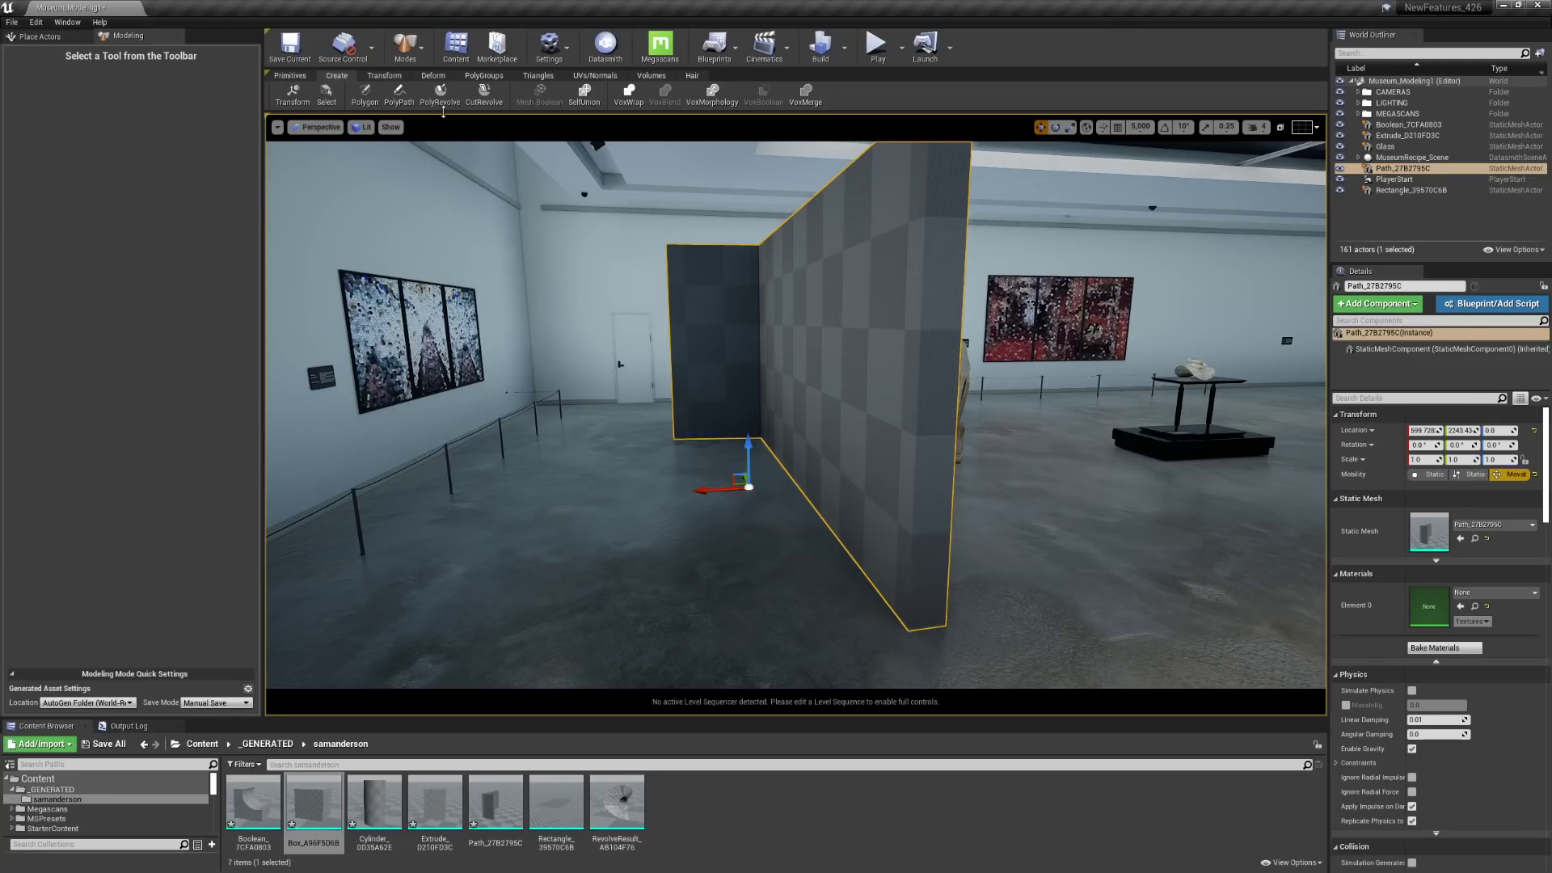
click(383, 76)
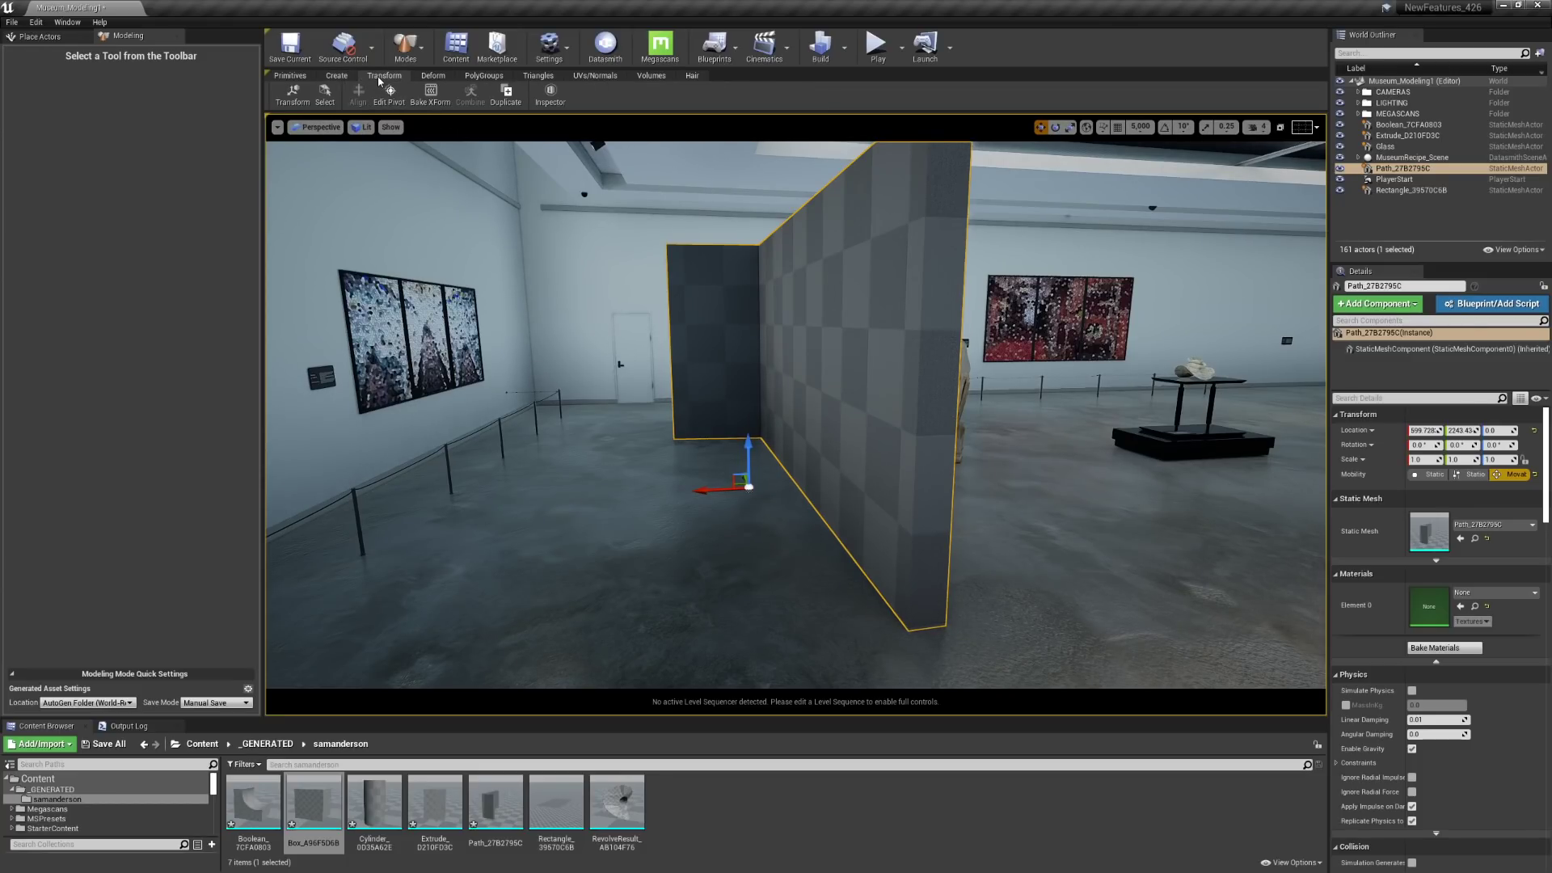
click(389, 94)
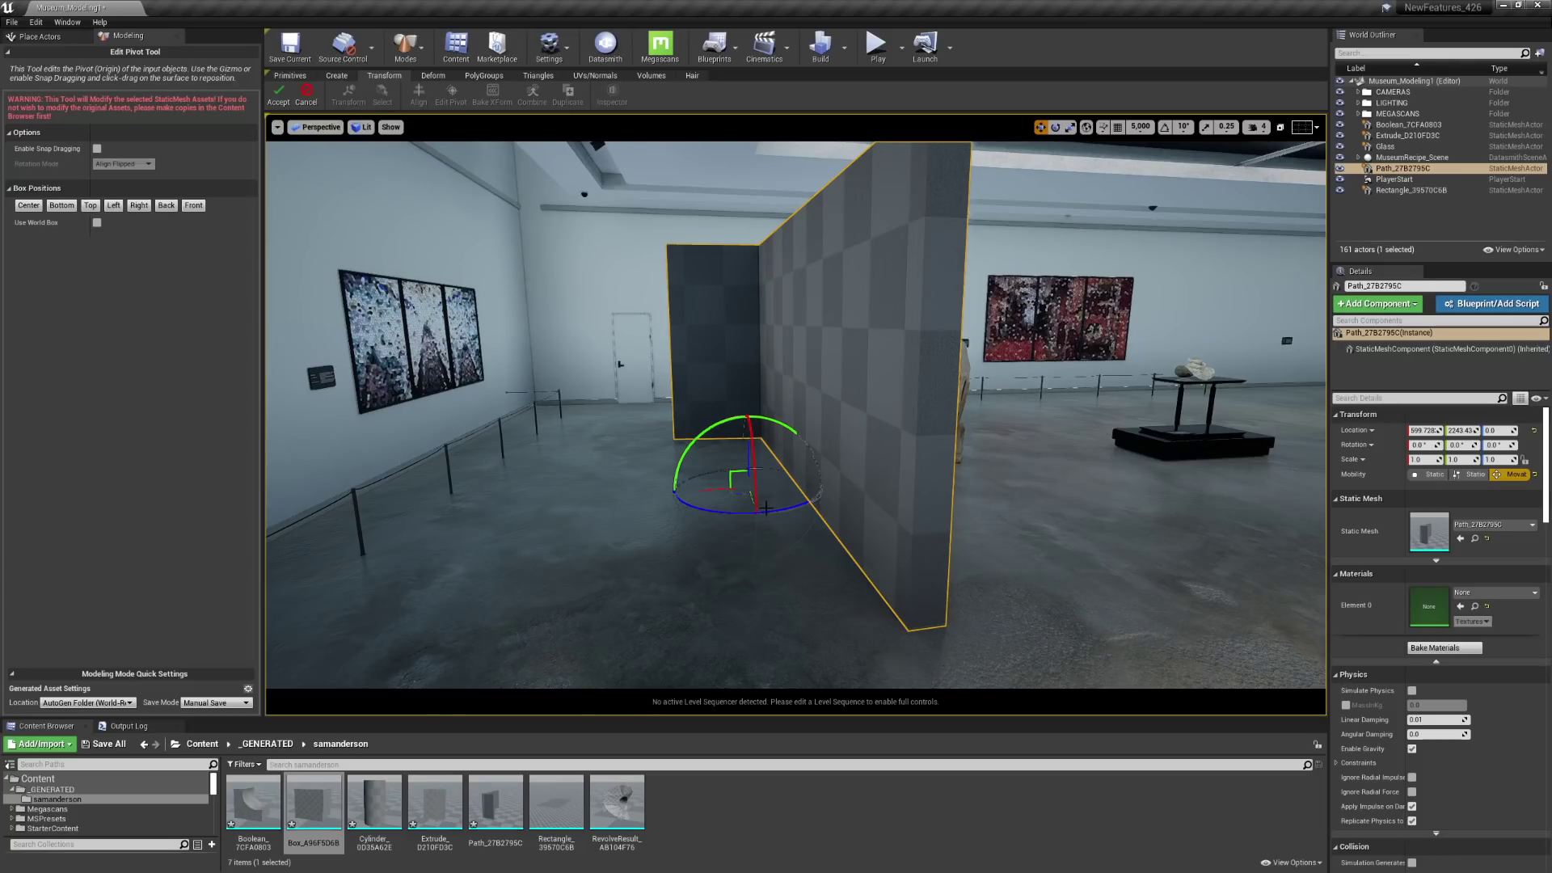
drag(737, 484, 793, 563)
key(ctrl+z)
right_drag(776, 538, 889, 526)
right_drag(555, 469, 519, 463)
drag(577, 498, 891, 583)
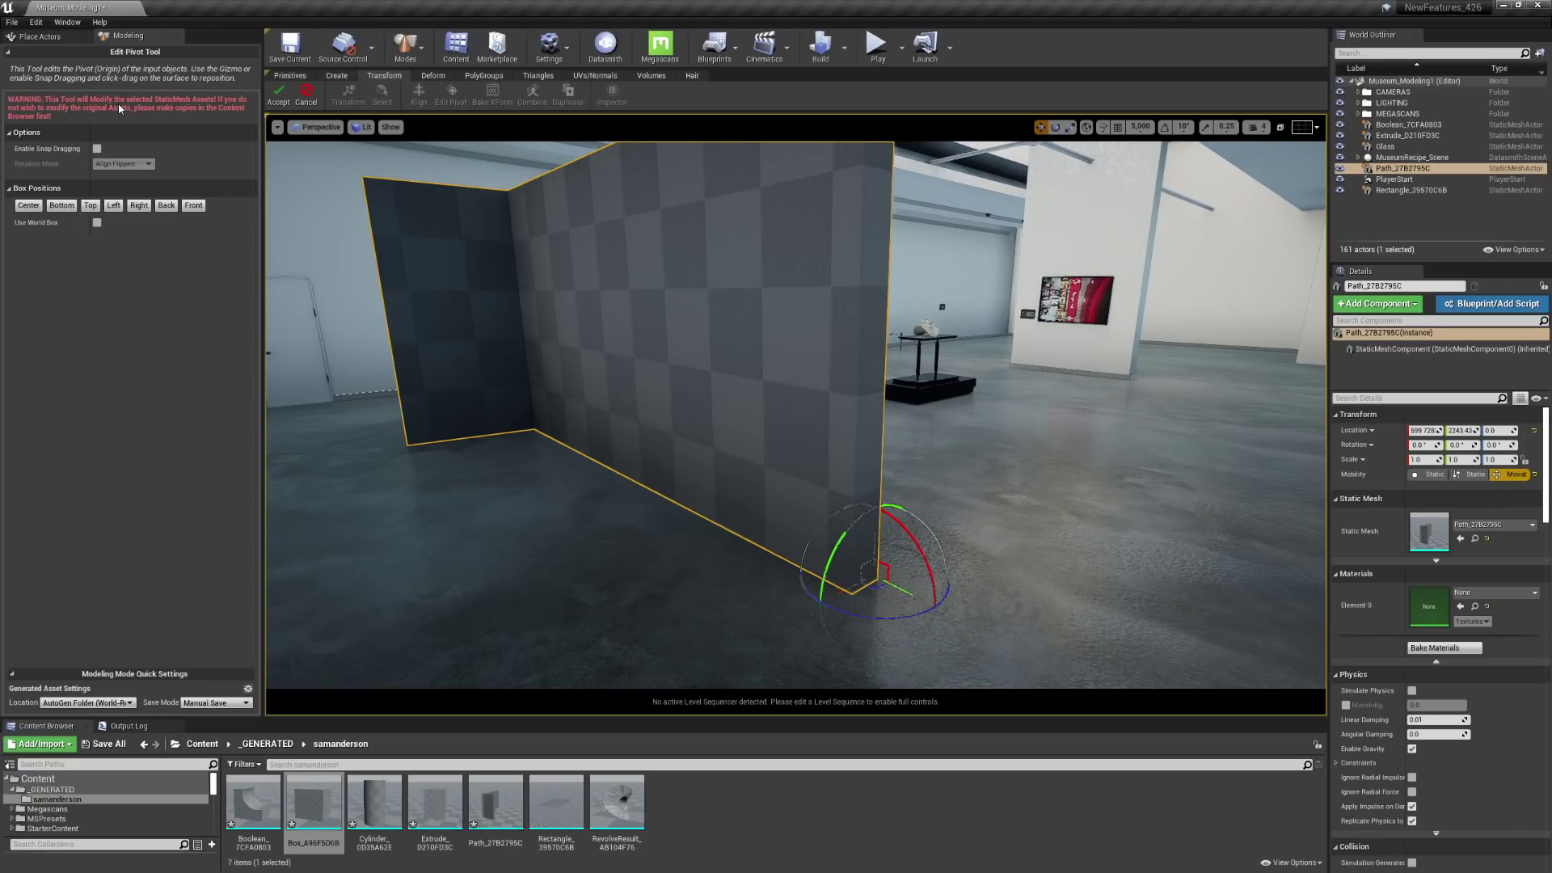
click(278, 95)
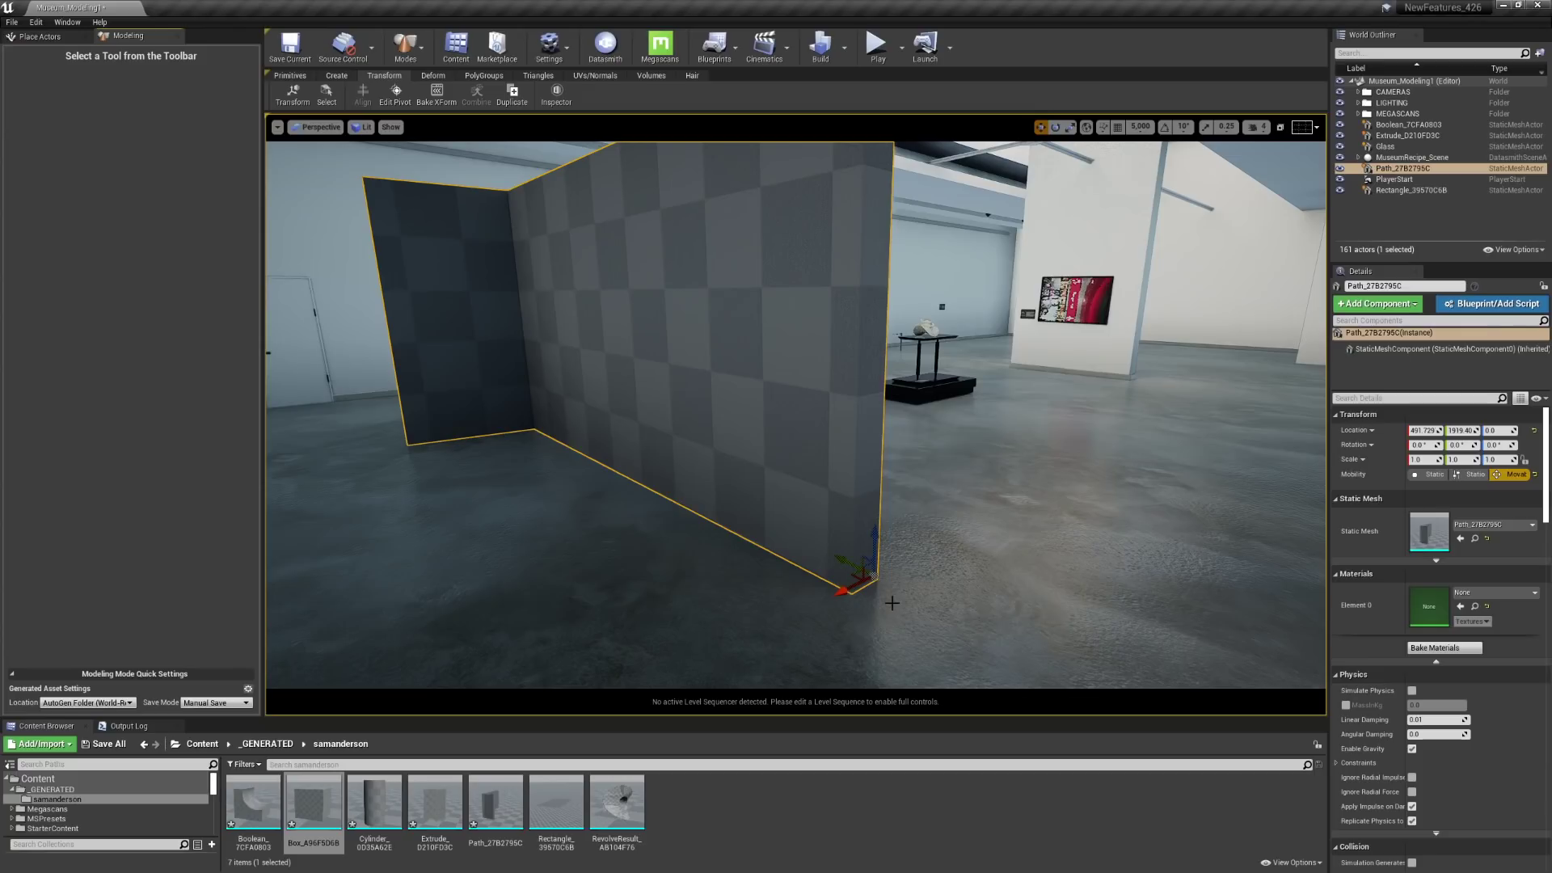
- Temporarily shift the wall's pivot partway up its free end and raise the wall slightly to a Z location of about 3.75
right_drag(890, 601, 857, 600)
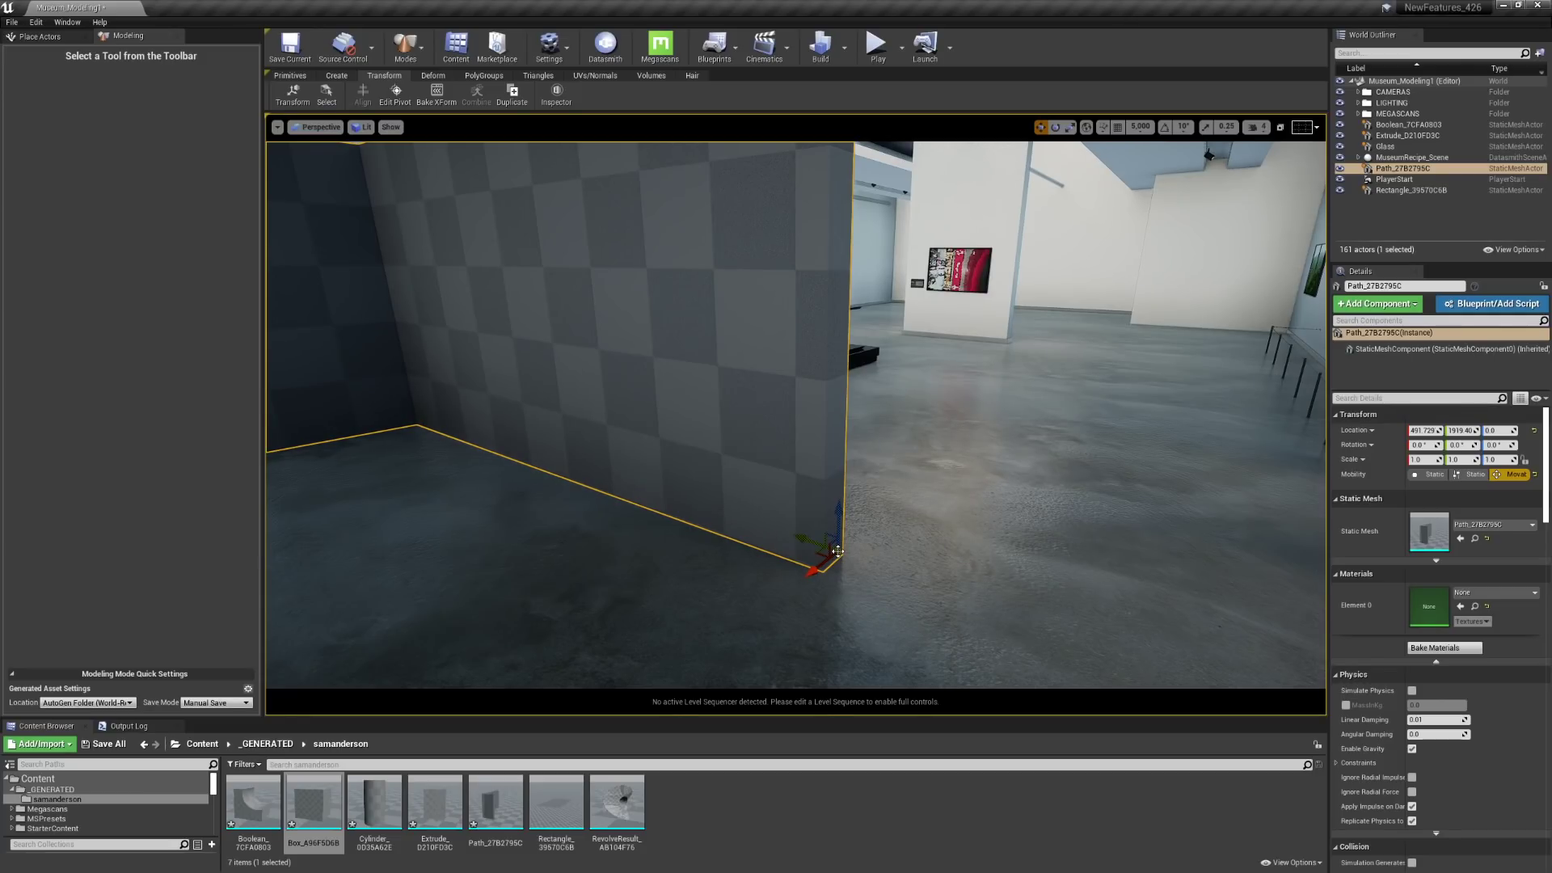
middle_drag(829, 548, 861, 191)
right_drag(992, 466, 931, 334)
drag(911, 340, 884, 329)
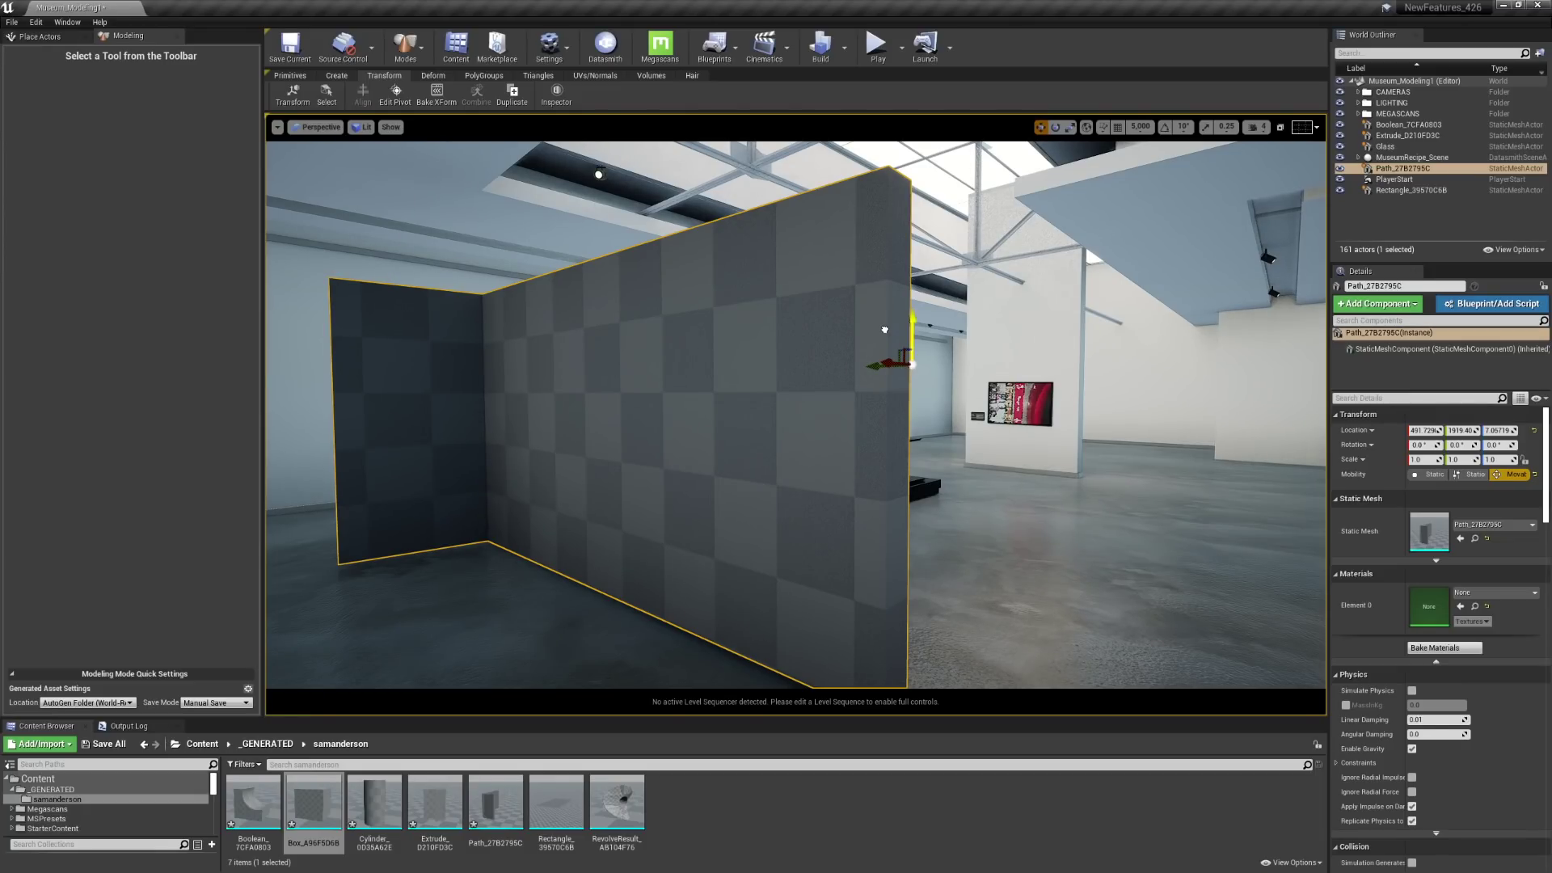
drag(884, 329, 883, 335)
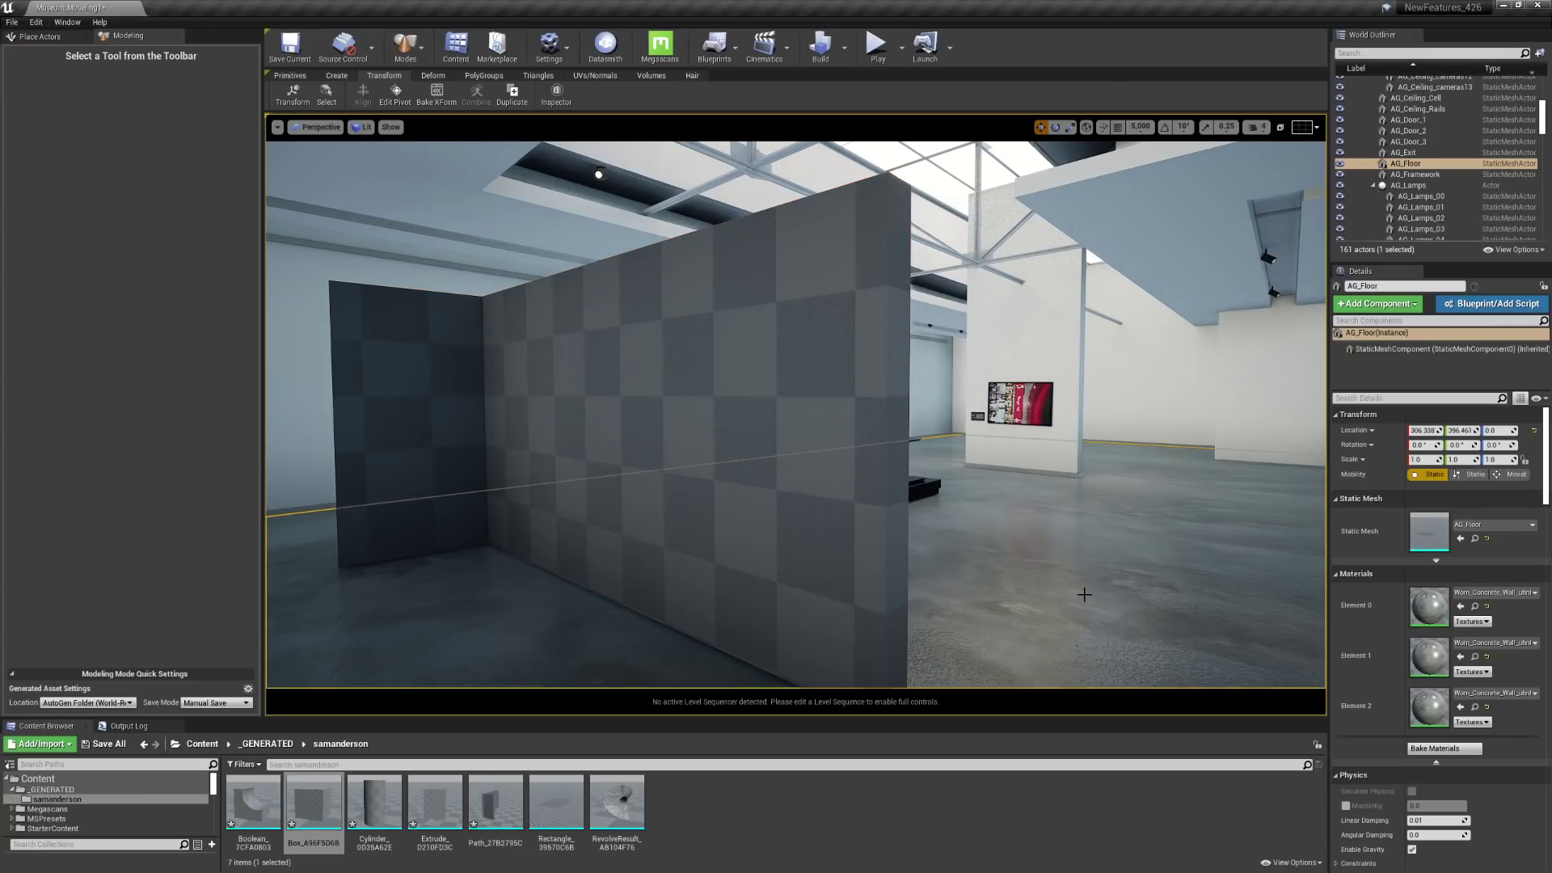
- Select the floor and reselect the L-shaped wall to discard its temporary pivot
click(1083, 594)
click(873, 366)
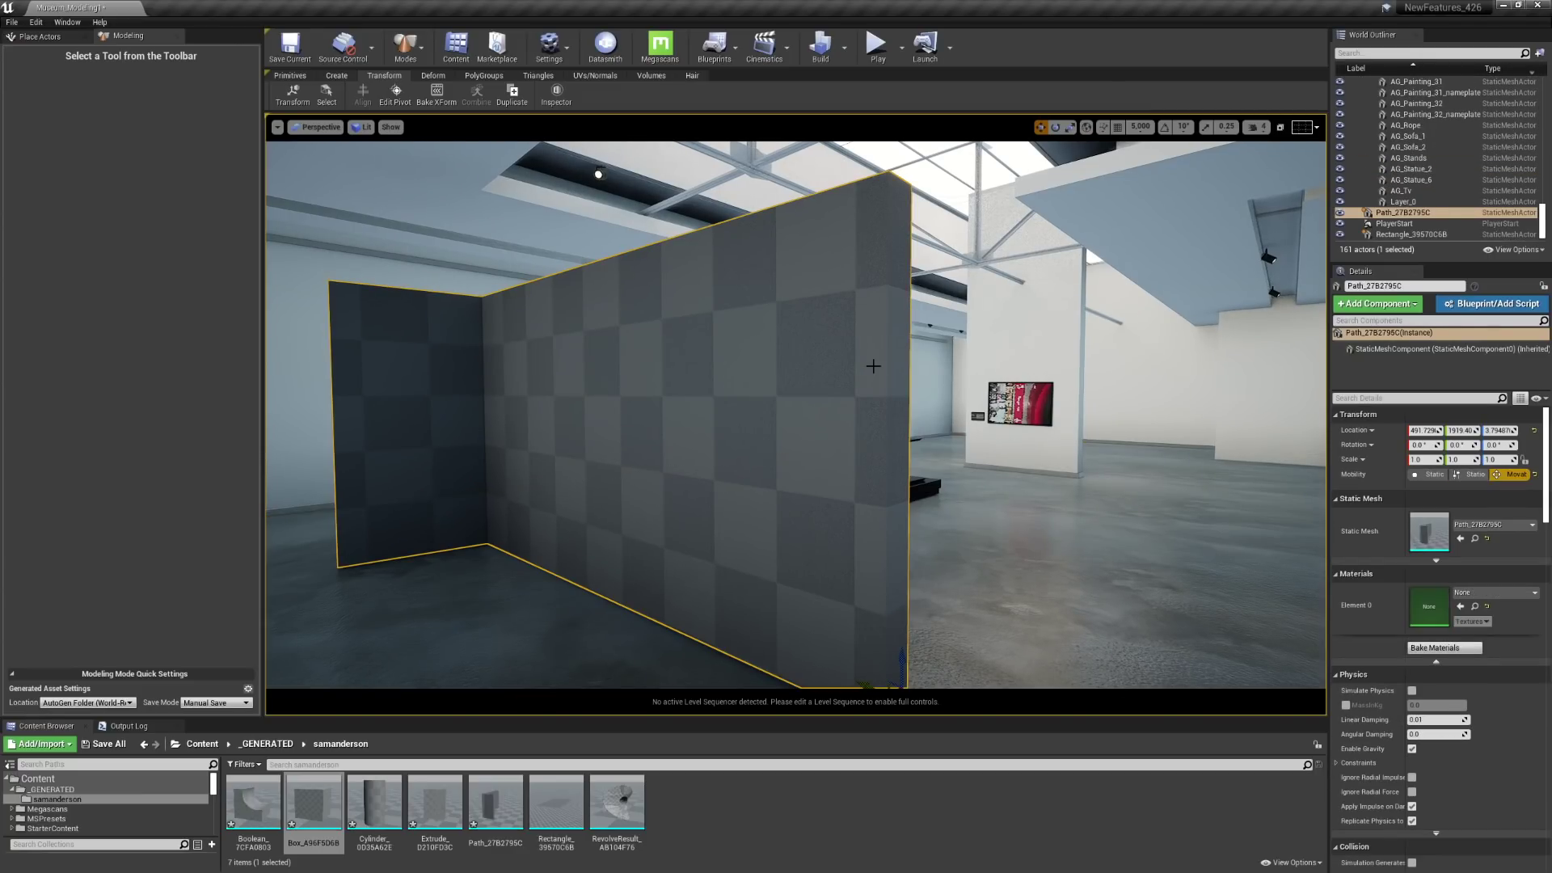
right_drag(889, 396, 889, 460)
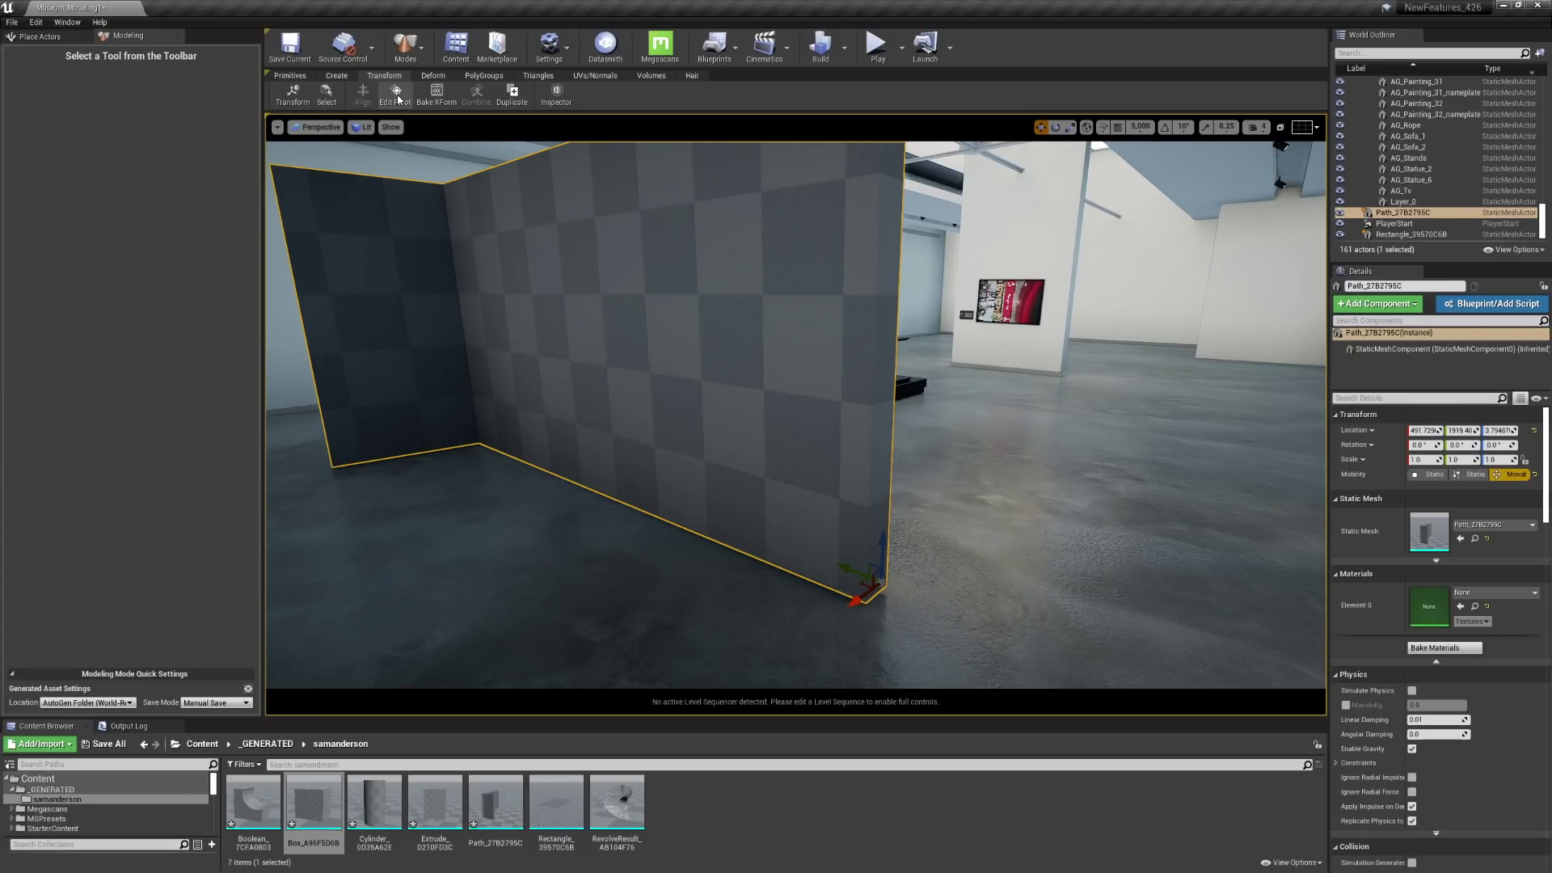
- Find the wall paint materials and assign MS_Wall_Paint_White to the L-shaped wall
click(1535, 594)
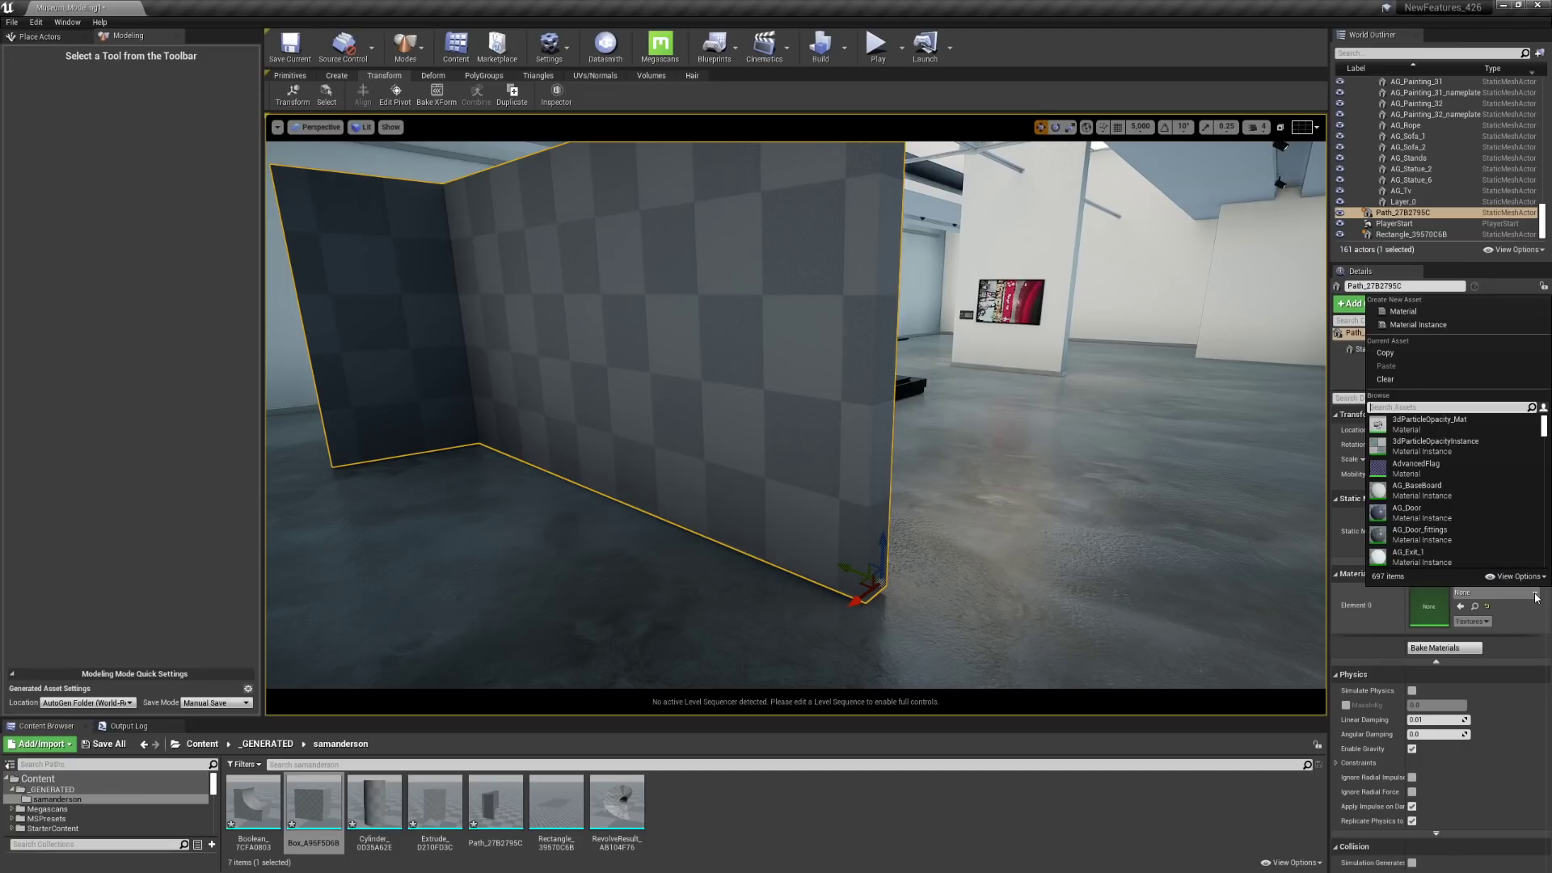
text(wall pa)
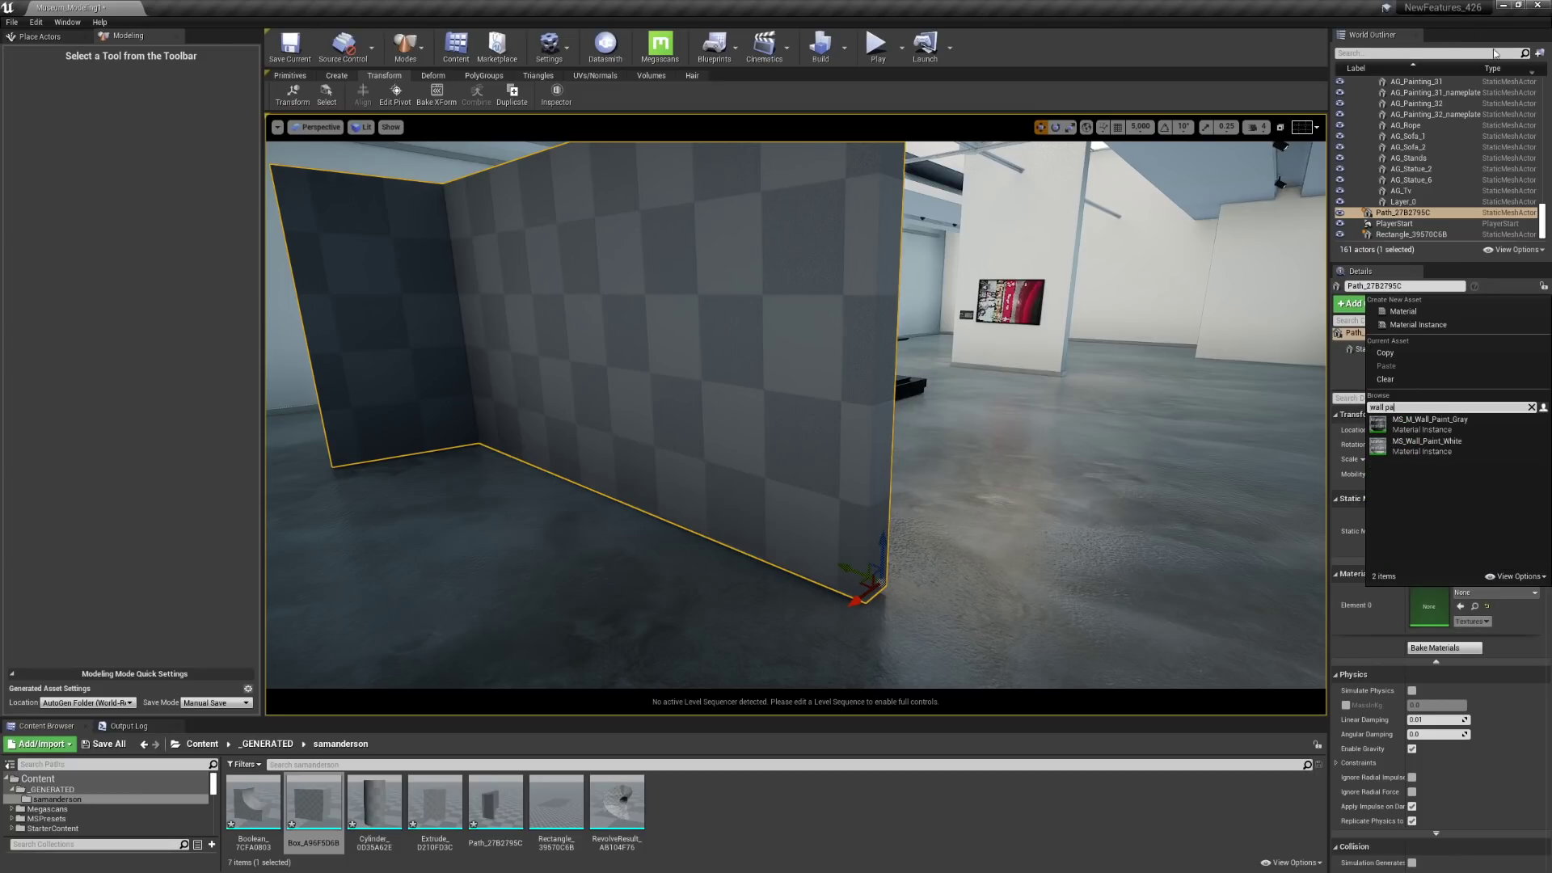
click(1437, 451)
right_drag(1051, 404, 978, 380)
right_drag(796, 553, 788, 552)
right_drag(965, 515, 817, 537)
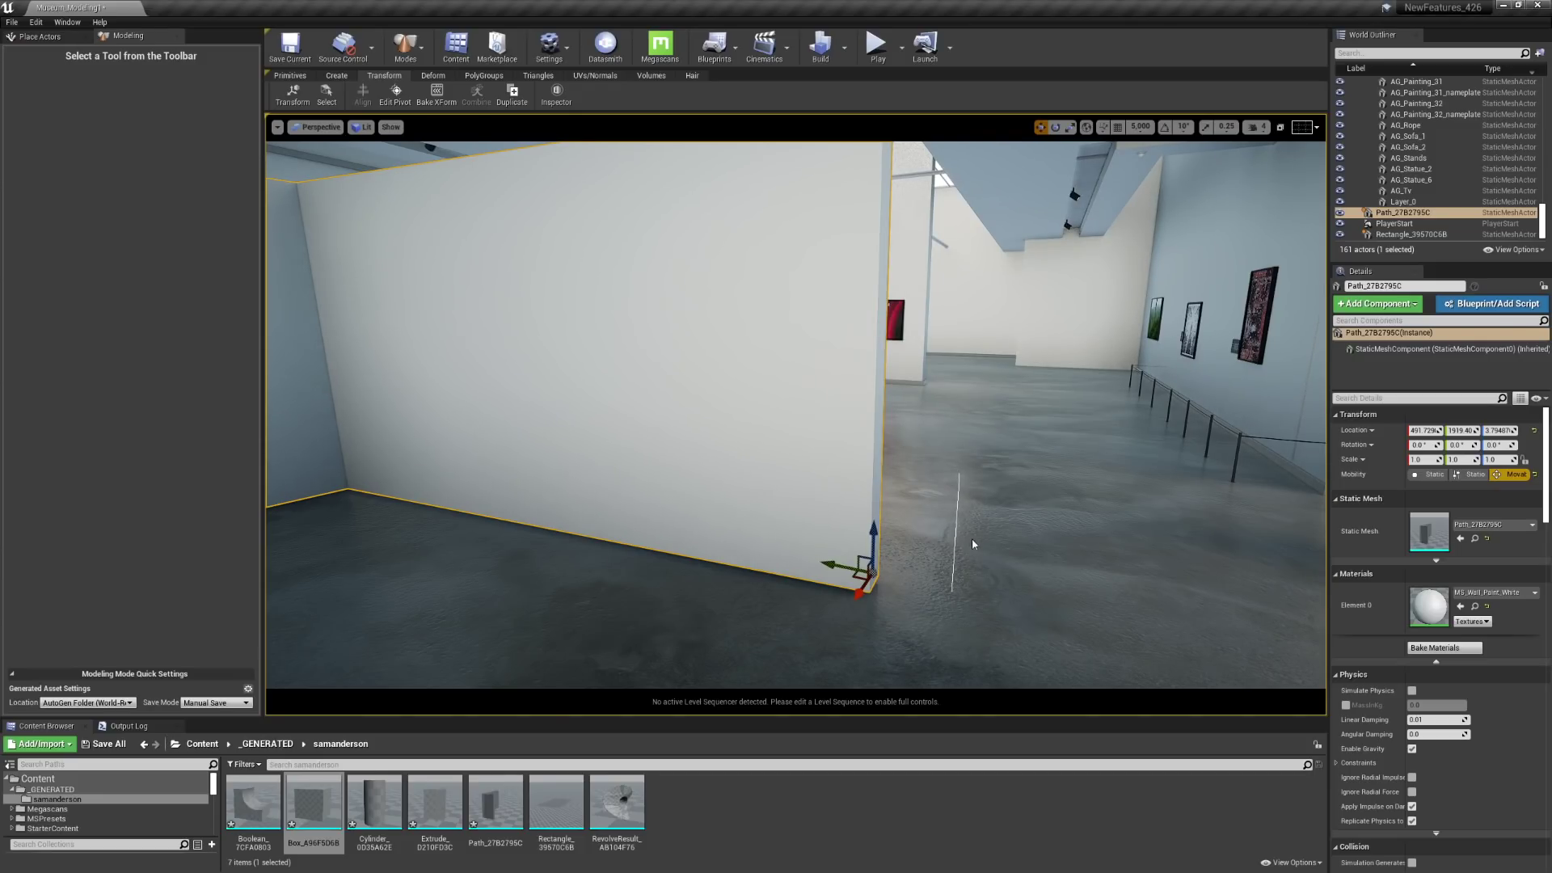
- Switch through the top and back orthographic views and move the wall along its Y axis in the front view
ctrl+middle_drag(1025, 584, 1082, 519)
drag(1081, 524, 958, 450)
key(alt+j)
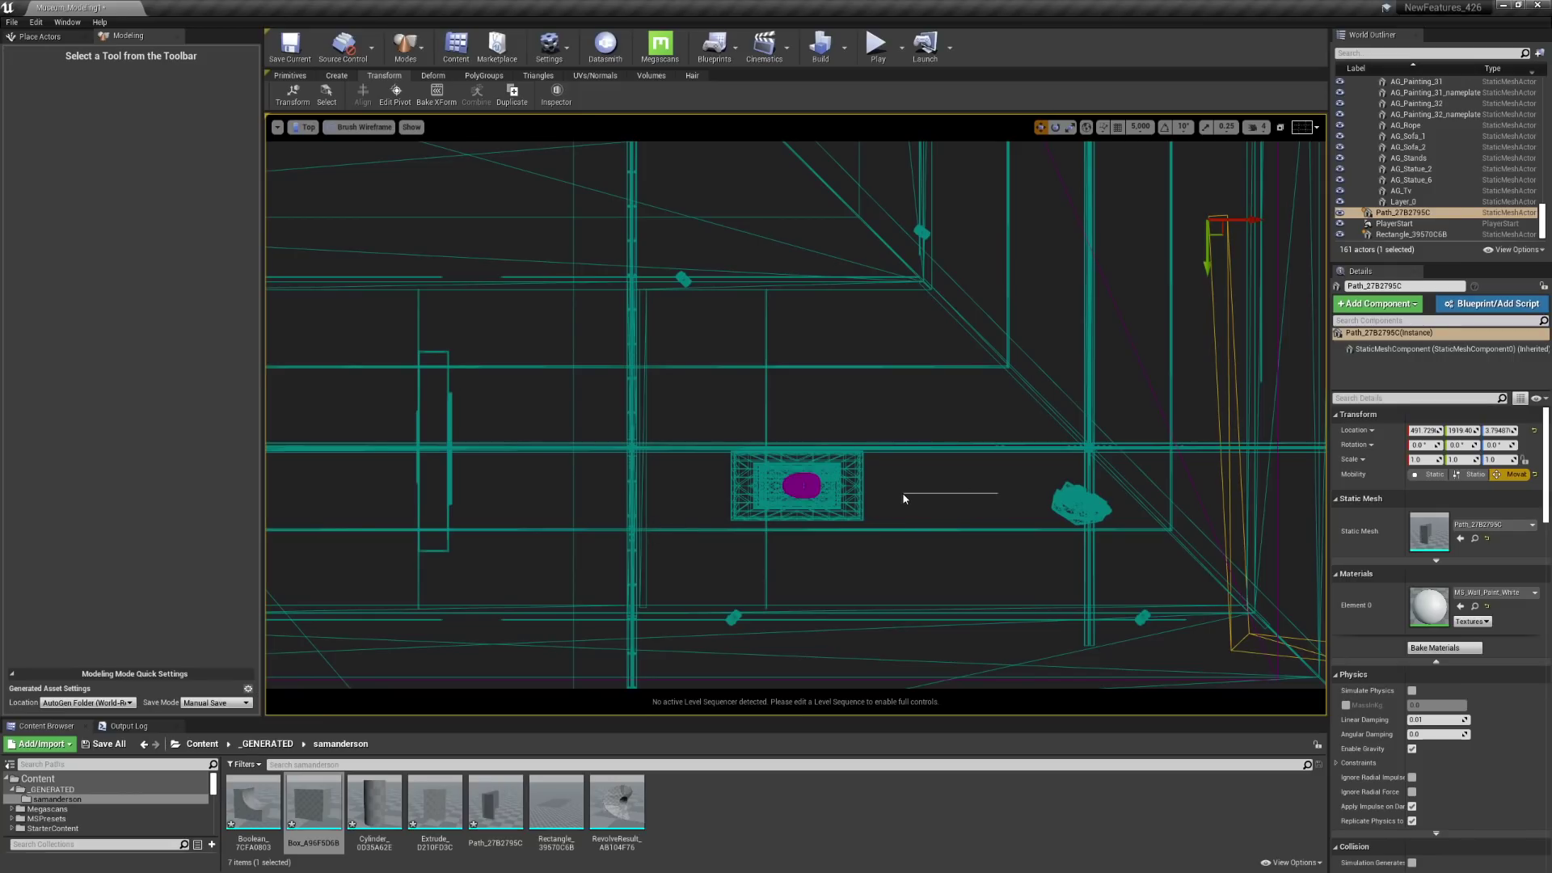
key(alt+shift+h)
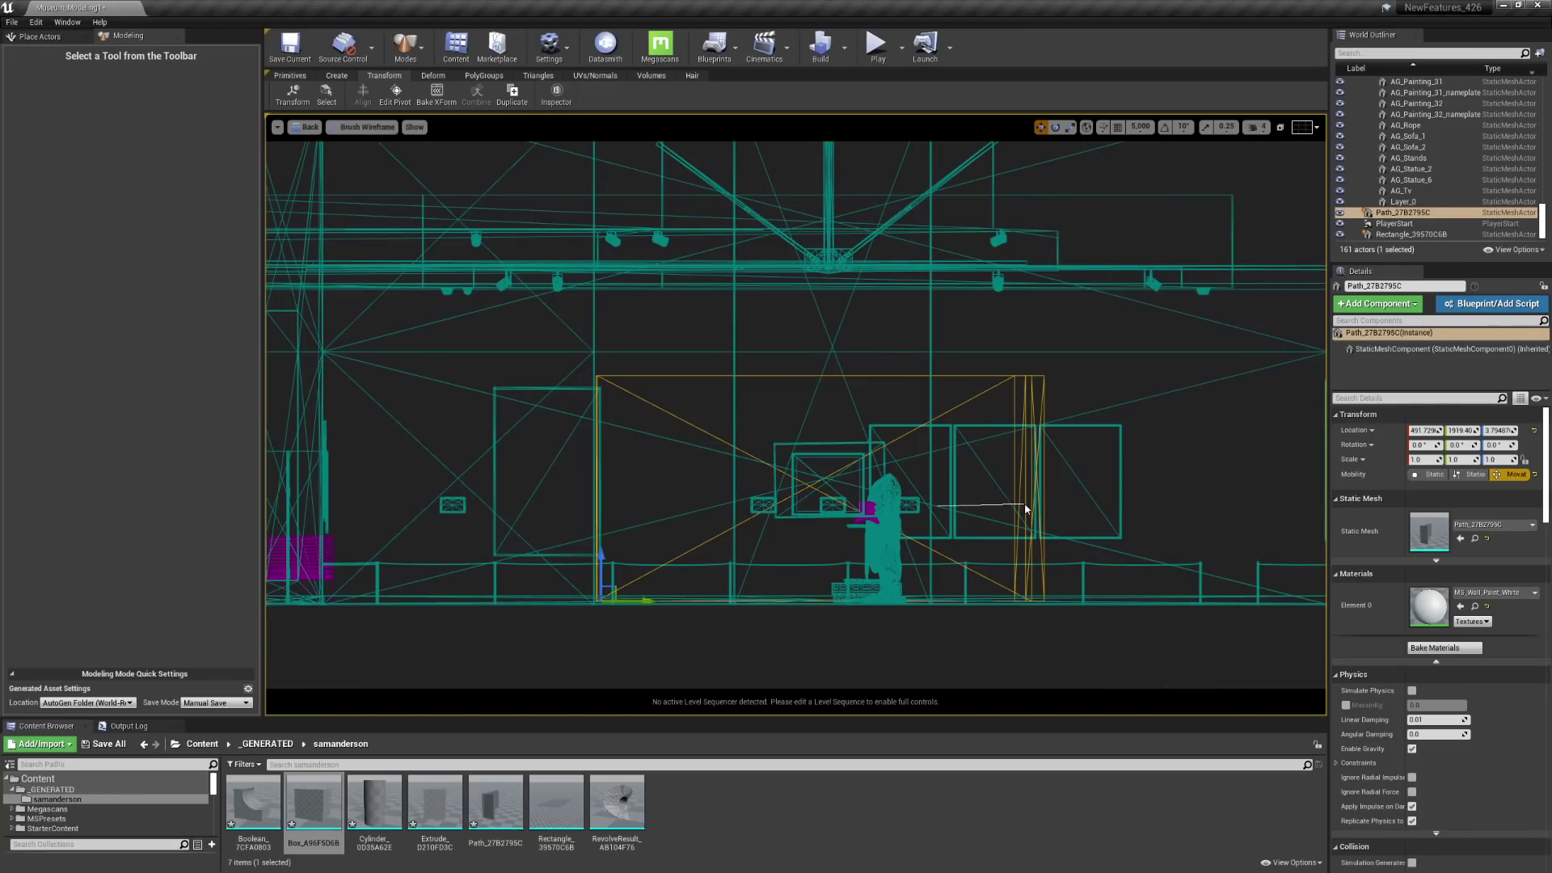
key(alt+h)
drag(960, 600, 933, 601)
- Rotate the wall about 1.9 degrees around its corner pivot in the top view to straighten its long section
key(alt+j)
scroll(686, 468, down, 4)
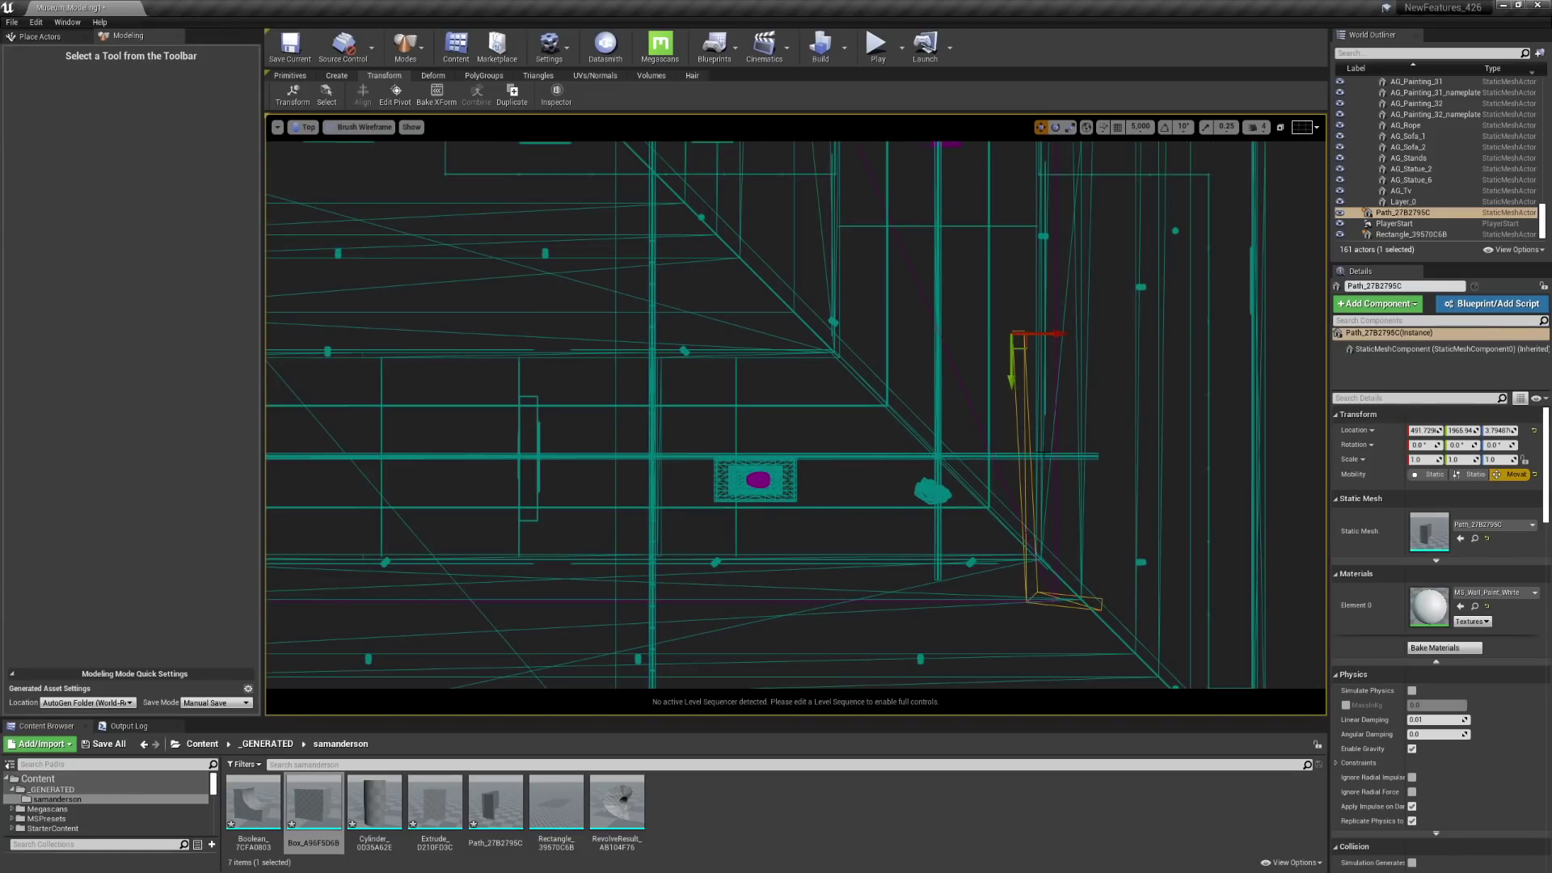
scroll(1062, 455, up, 2)
key(e)
drag(1055, 273, 1055, 283)
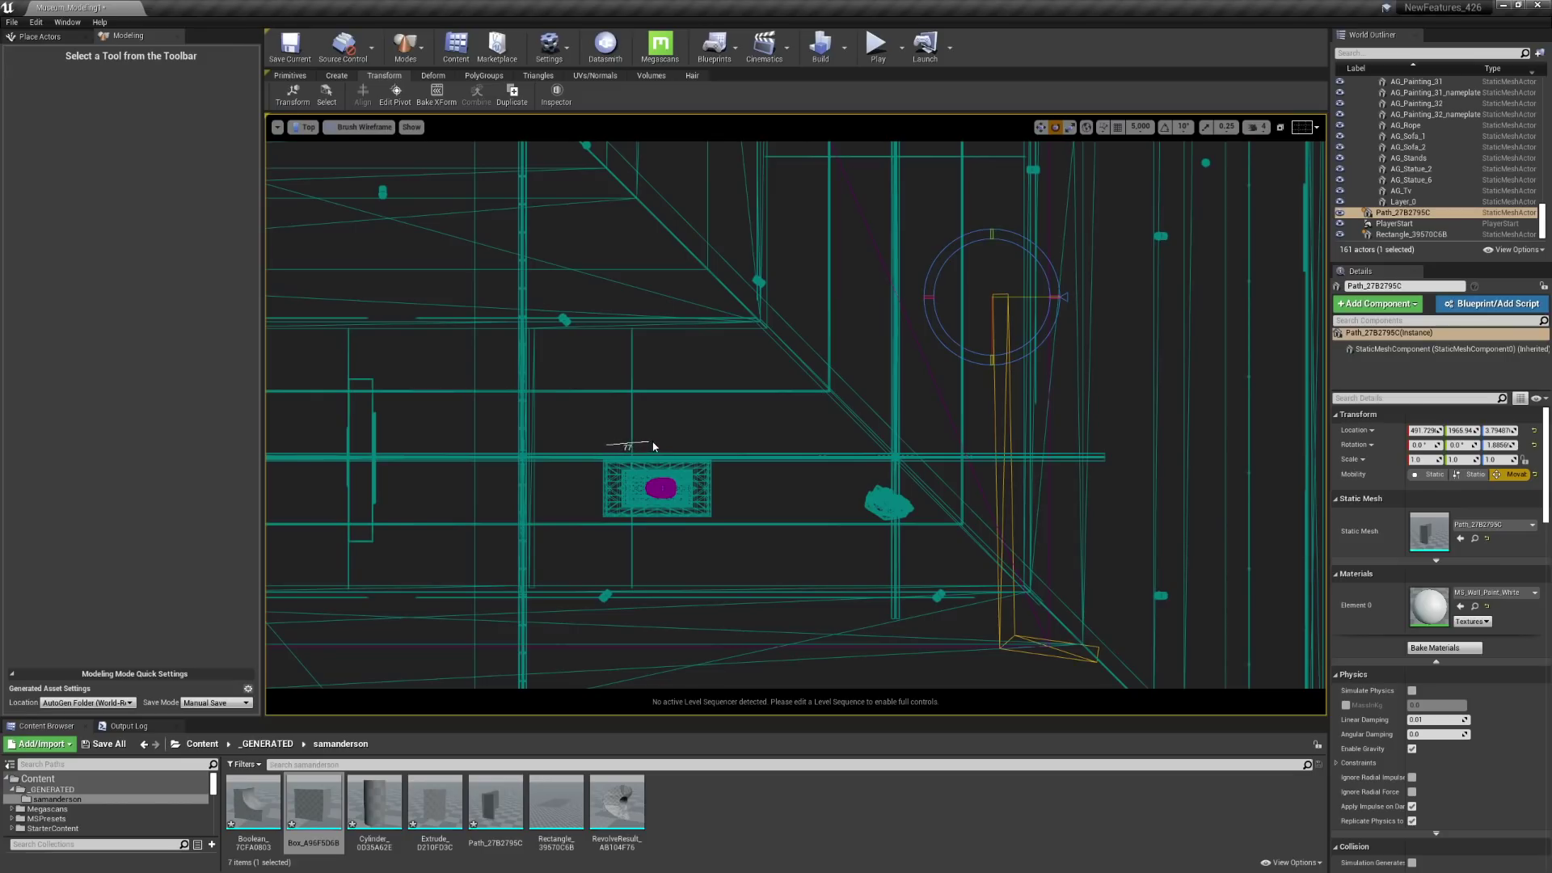
- Measure short horizontal distances near the display stand in the top view and return to the perspective view
middle_drag(691, 445, 714, 447)
middle_drag(602, 447, 711, 450)
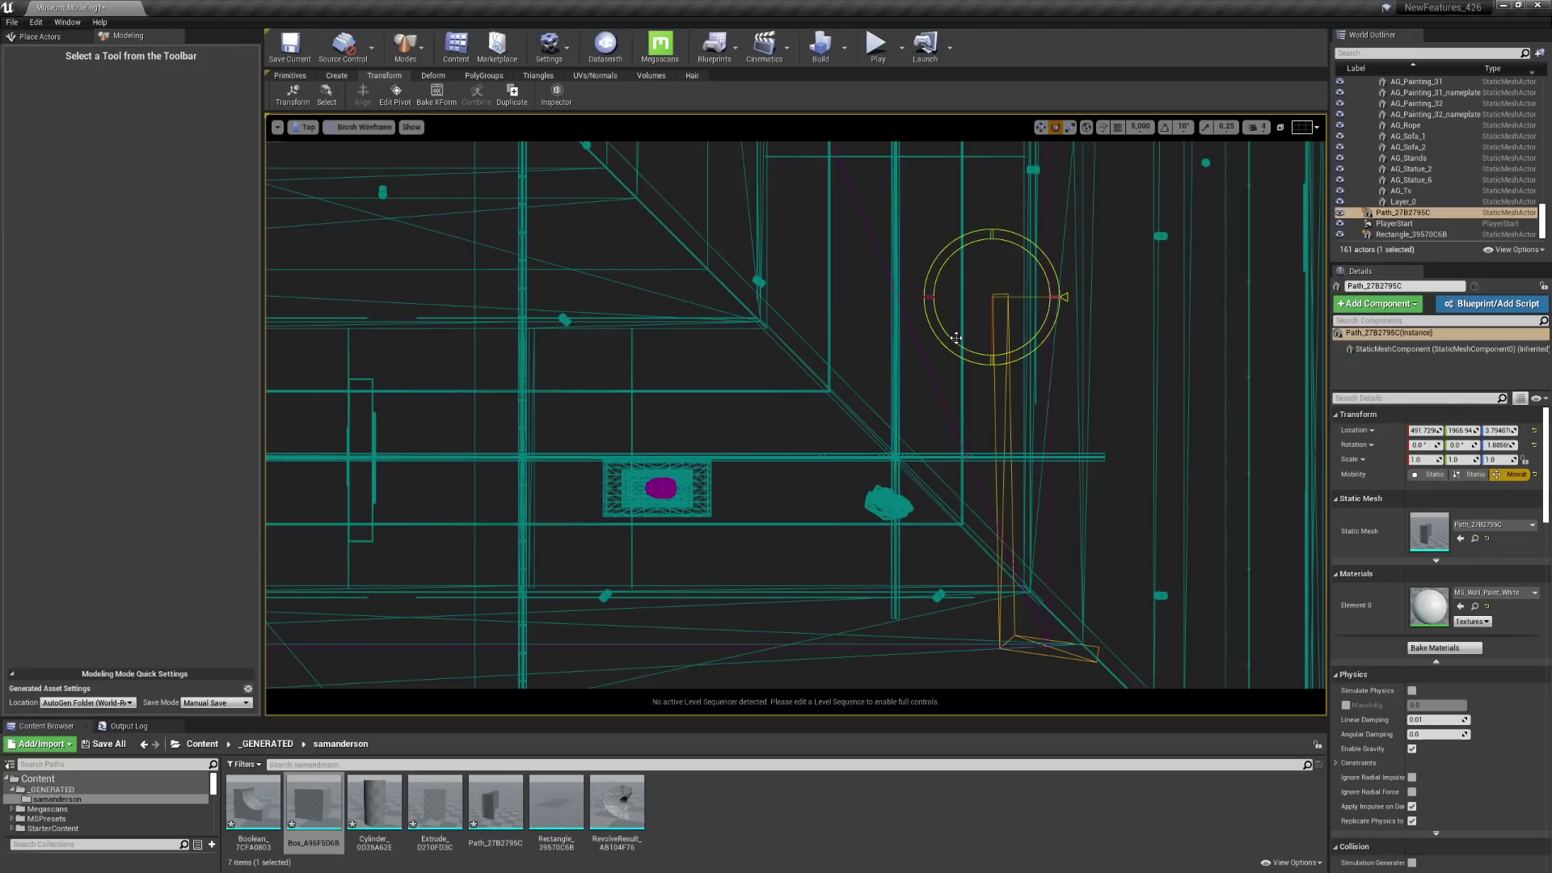
middle_drag(936, 374, 1032, 489)
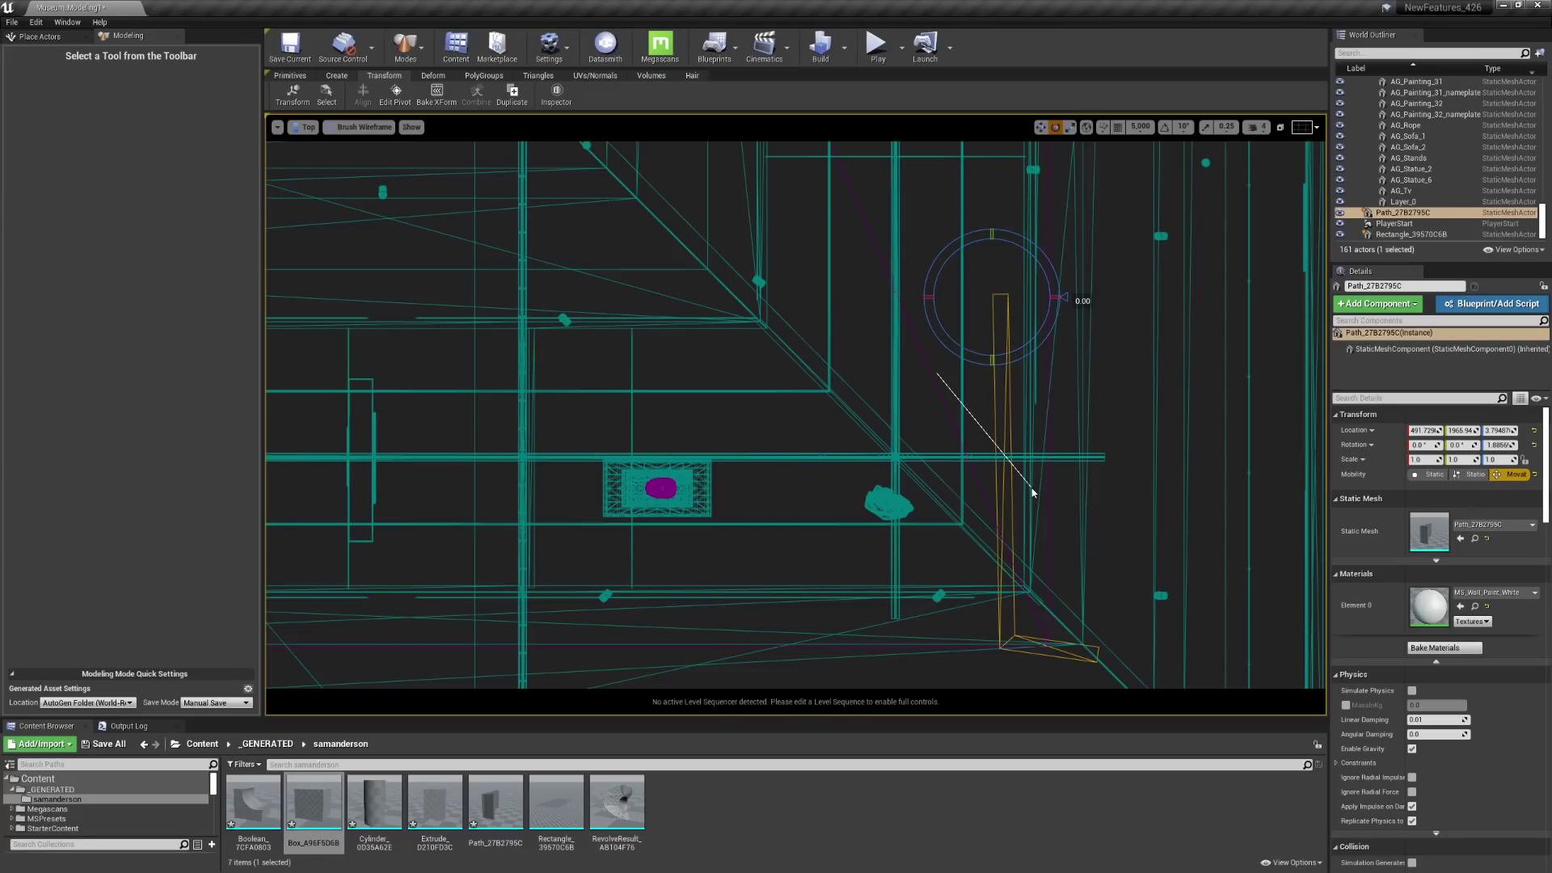
drag(1033, 491, 1031, 488)
key(alt+g)
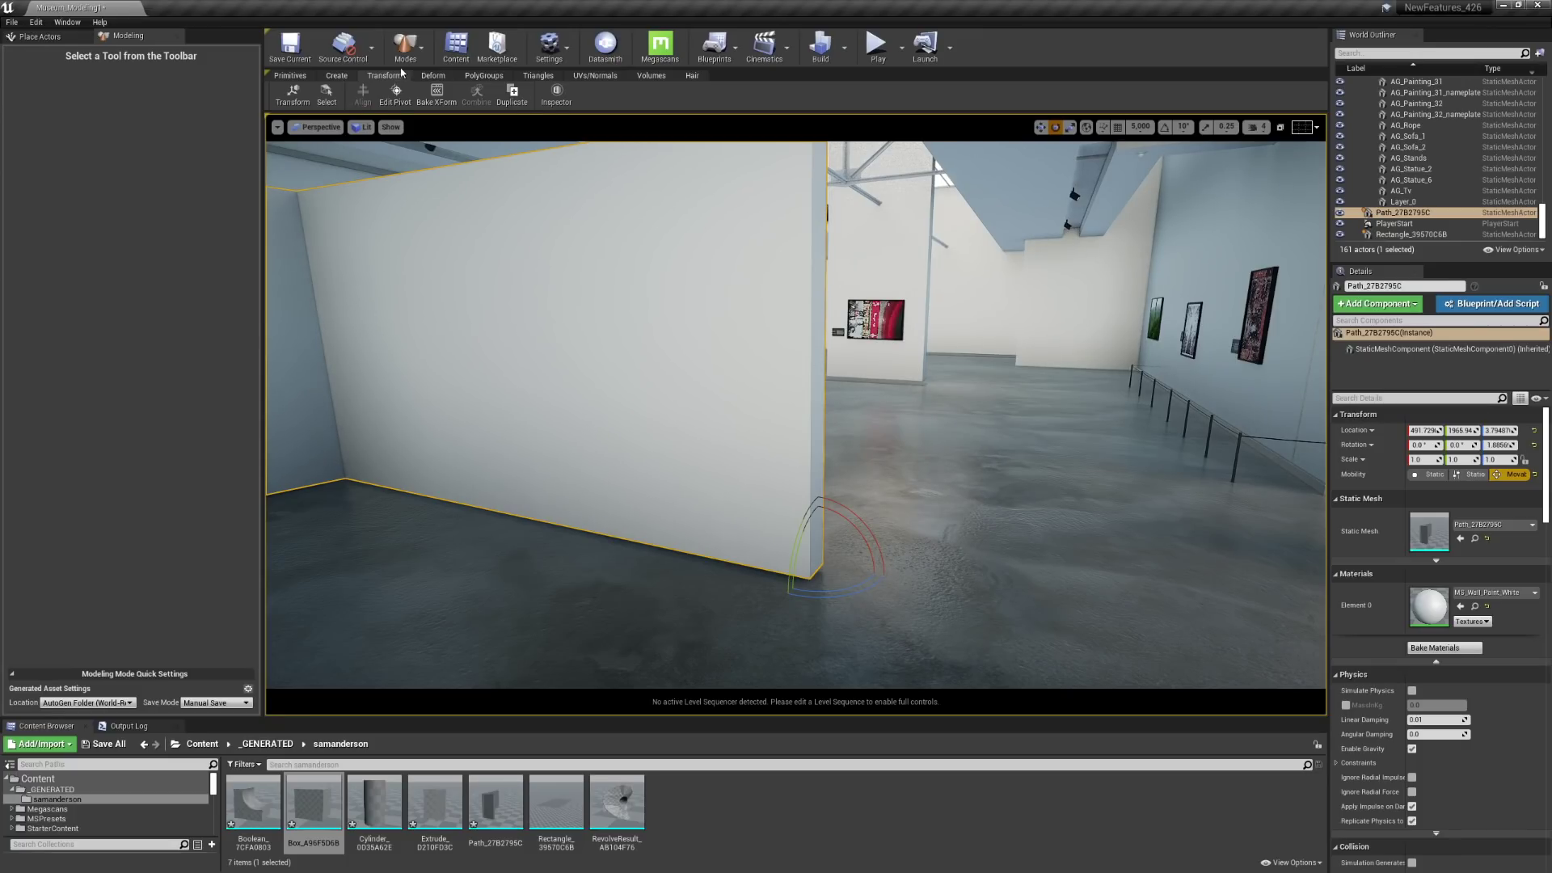
- Select the headless Roman statue and start triangle selection on its mesh
click(327, 93)
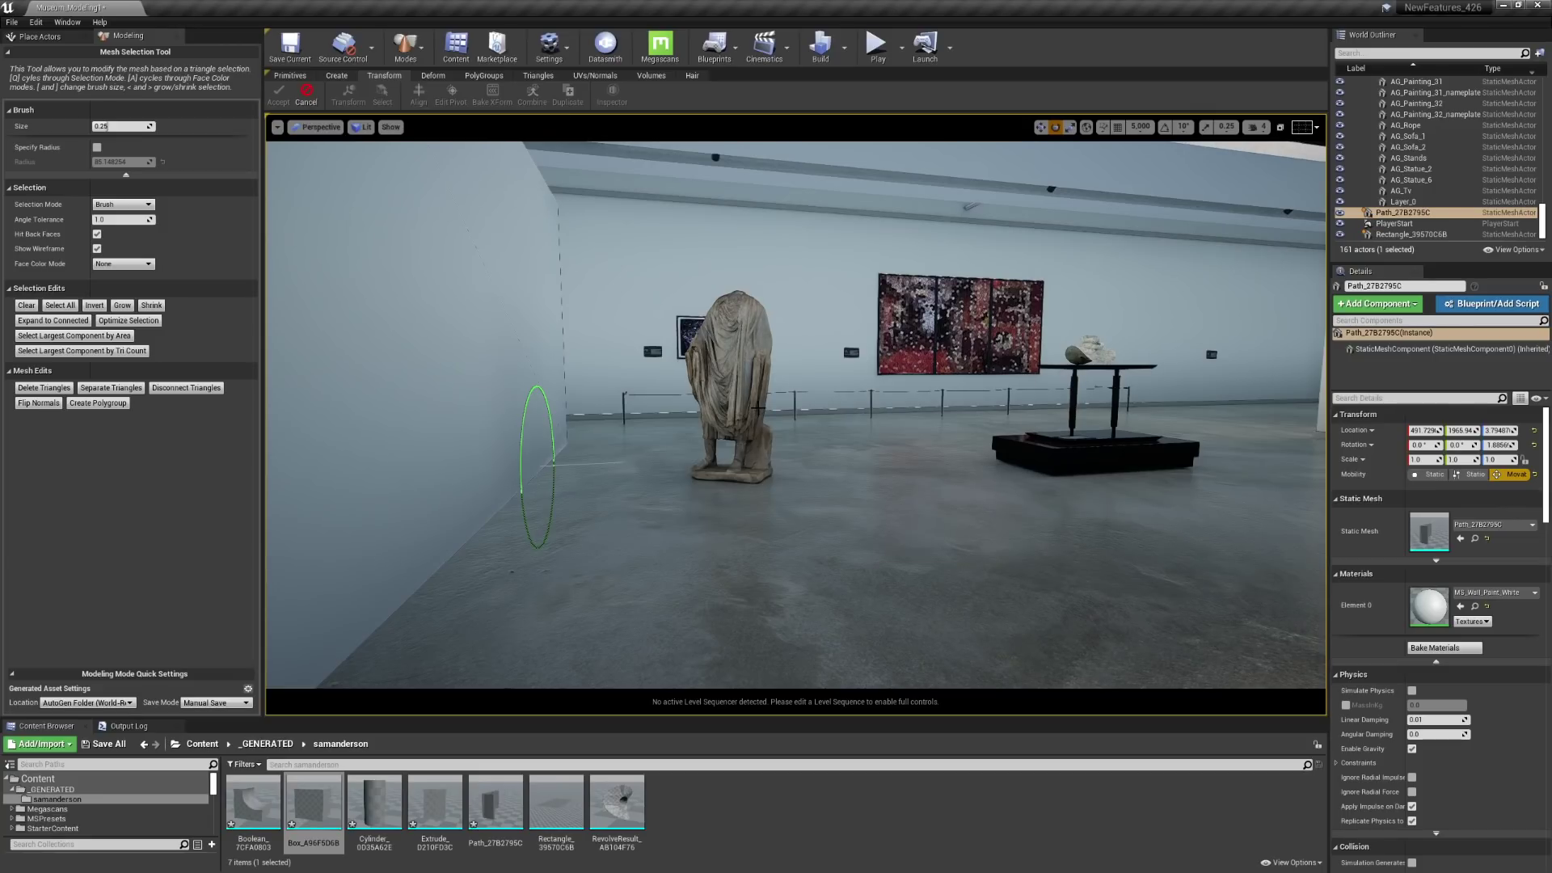
click(306, 92)
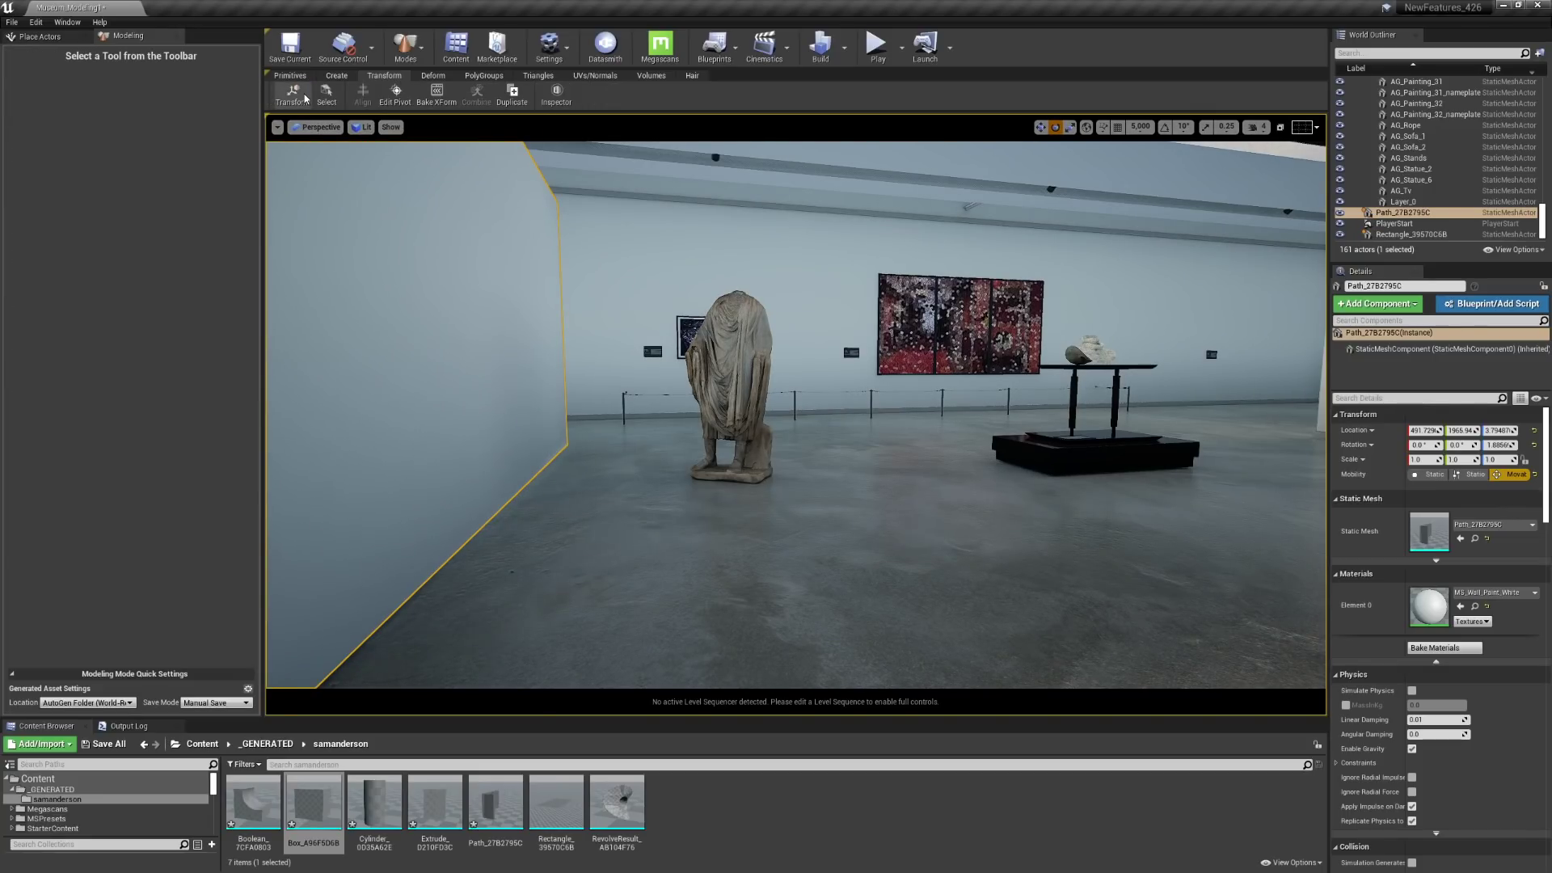
click(743, 350)
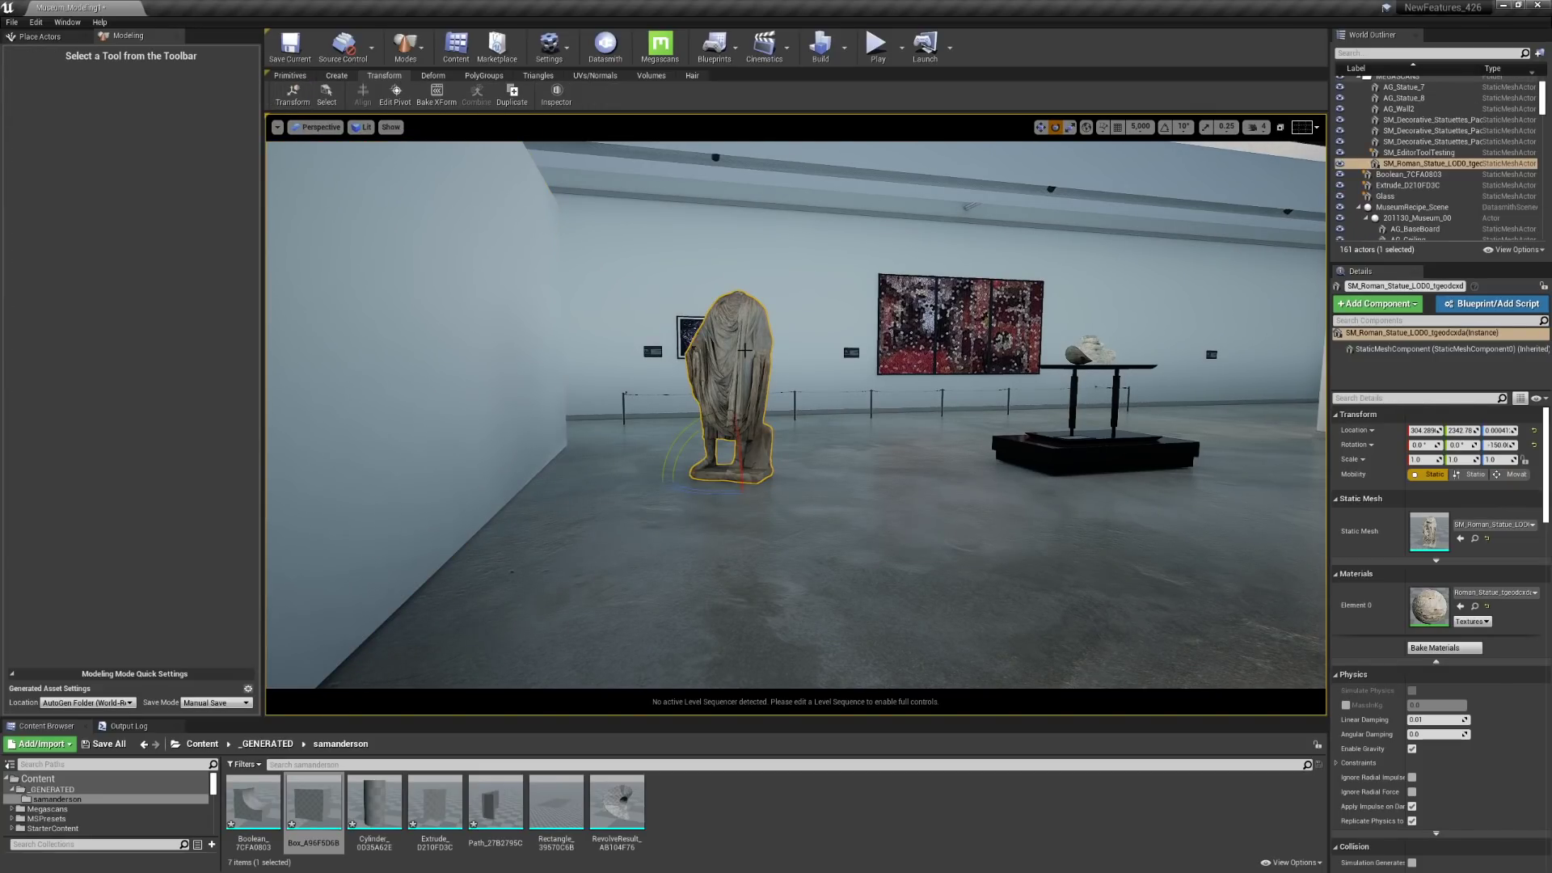
click(326, 92)
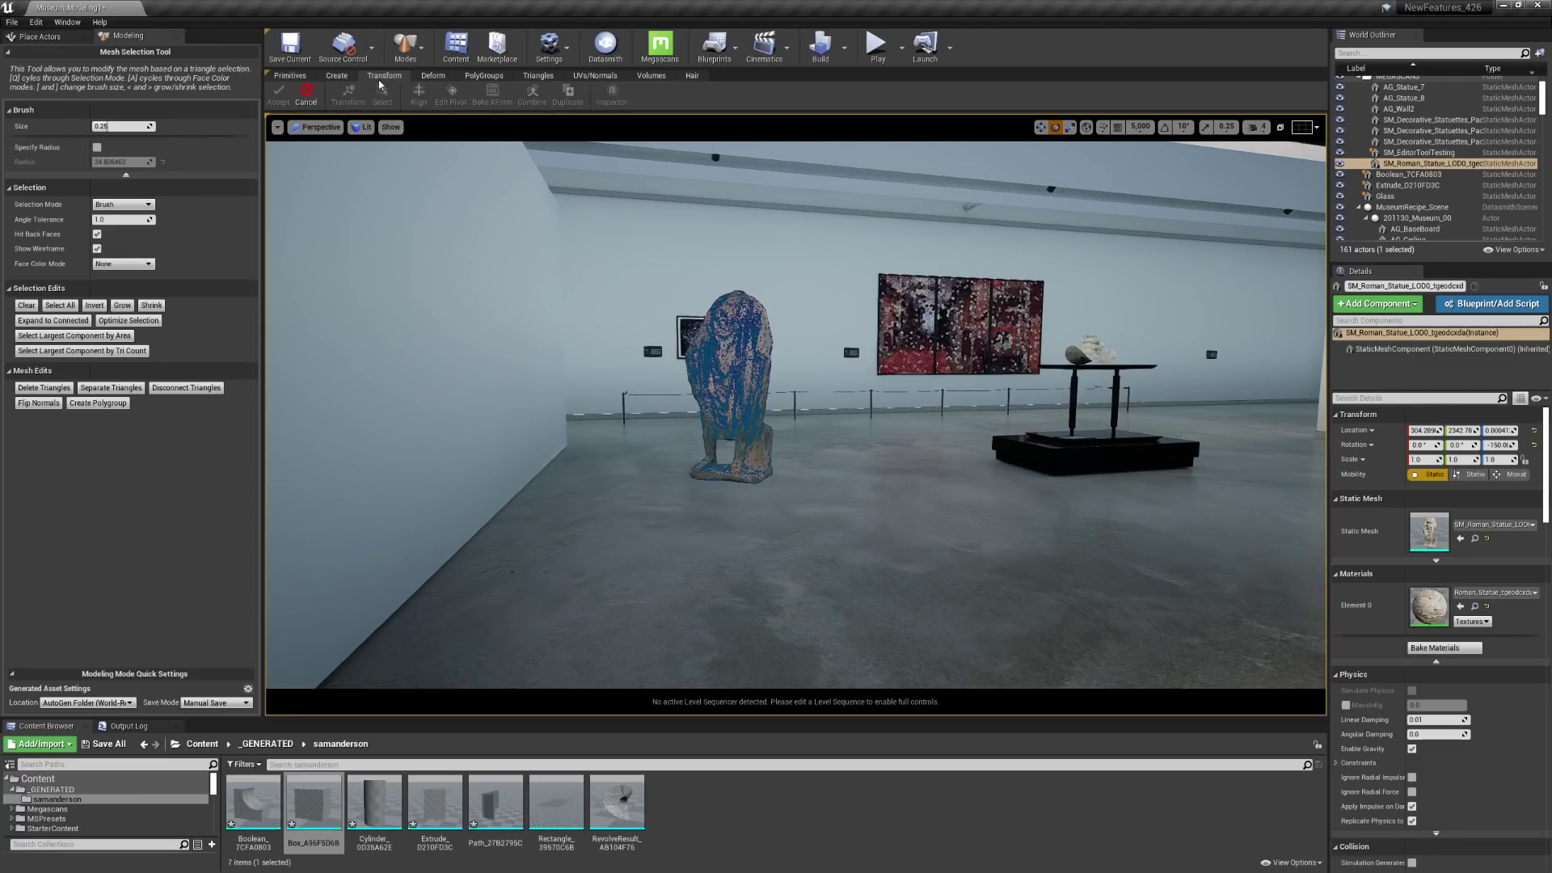
- Brush-select the triangles of the statue's feet and base, and deselect part of the base with a smaller brush
click(695, 475)
mouse_move(695, 474)
mouse_down()
mouse_move(708, 457)
mouse_move(704, 479)
mouse_up()
scroll(715, 465, up, 5)
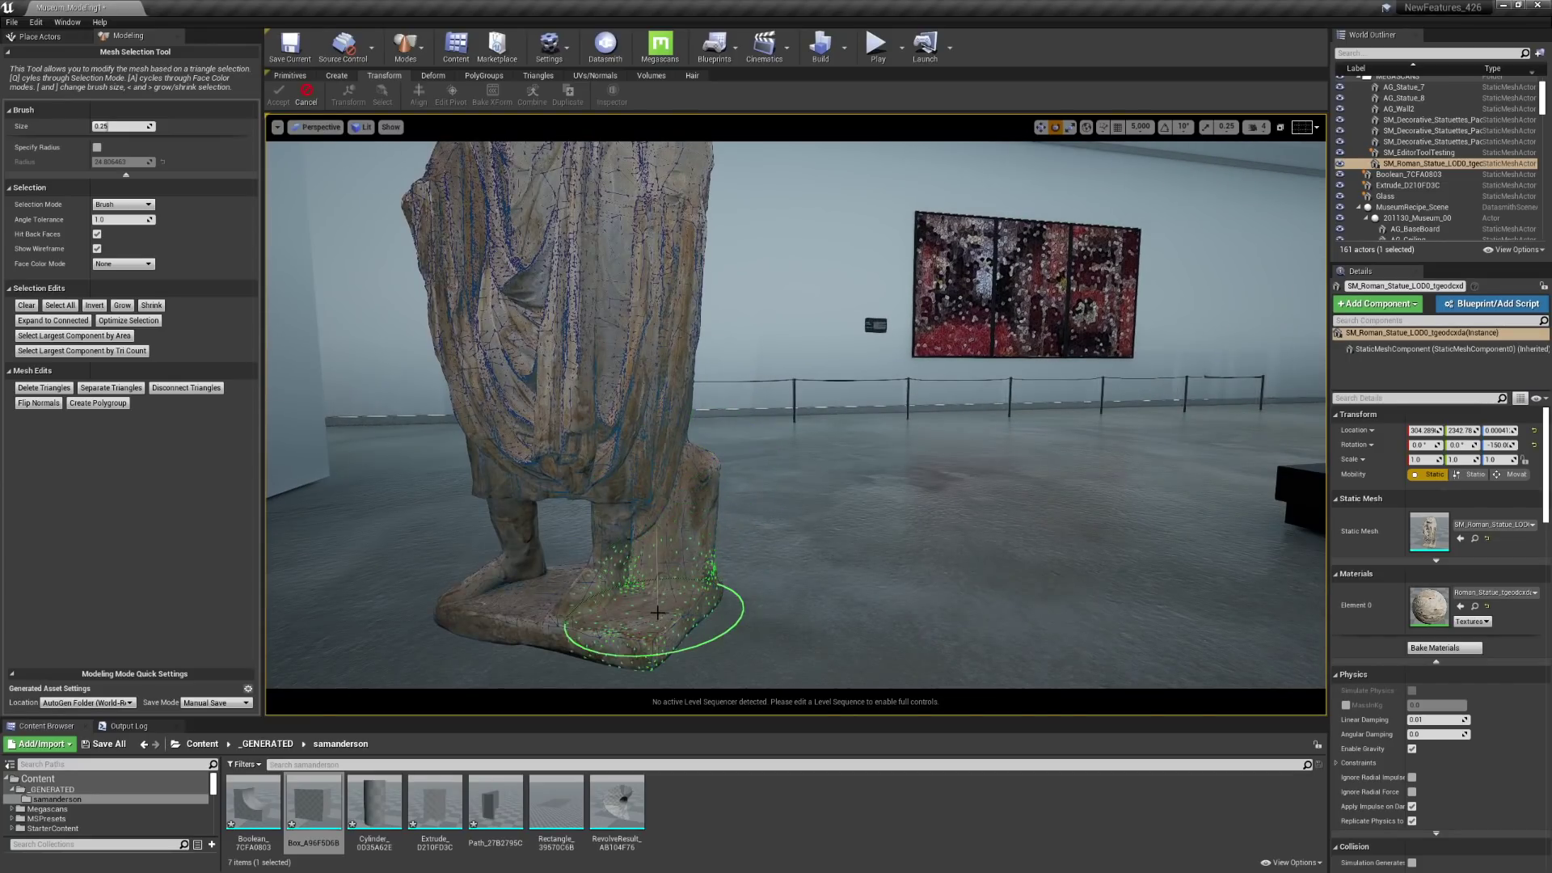
mouse_move(659, 617)
mouse_down()
mouse_move(510, 641)
mouse_move(539, 602)
mouse_move(520, 590)
mouse_move(651, 623)
mouse_move(748, 556)
mouse_up()
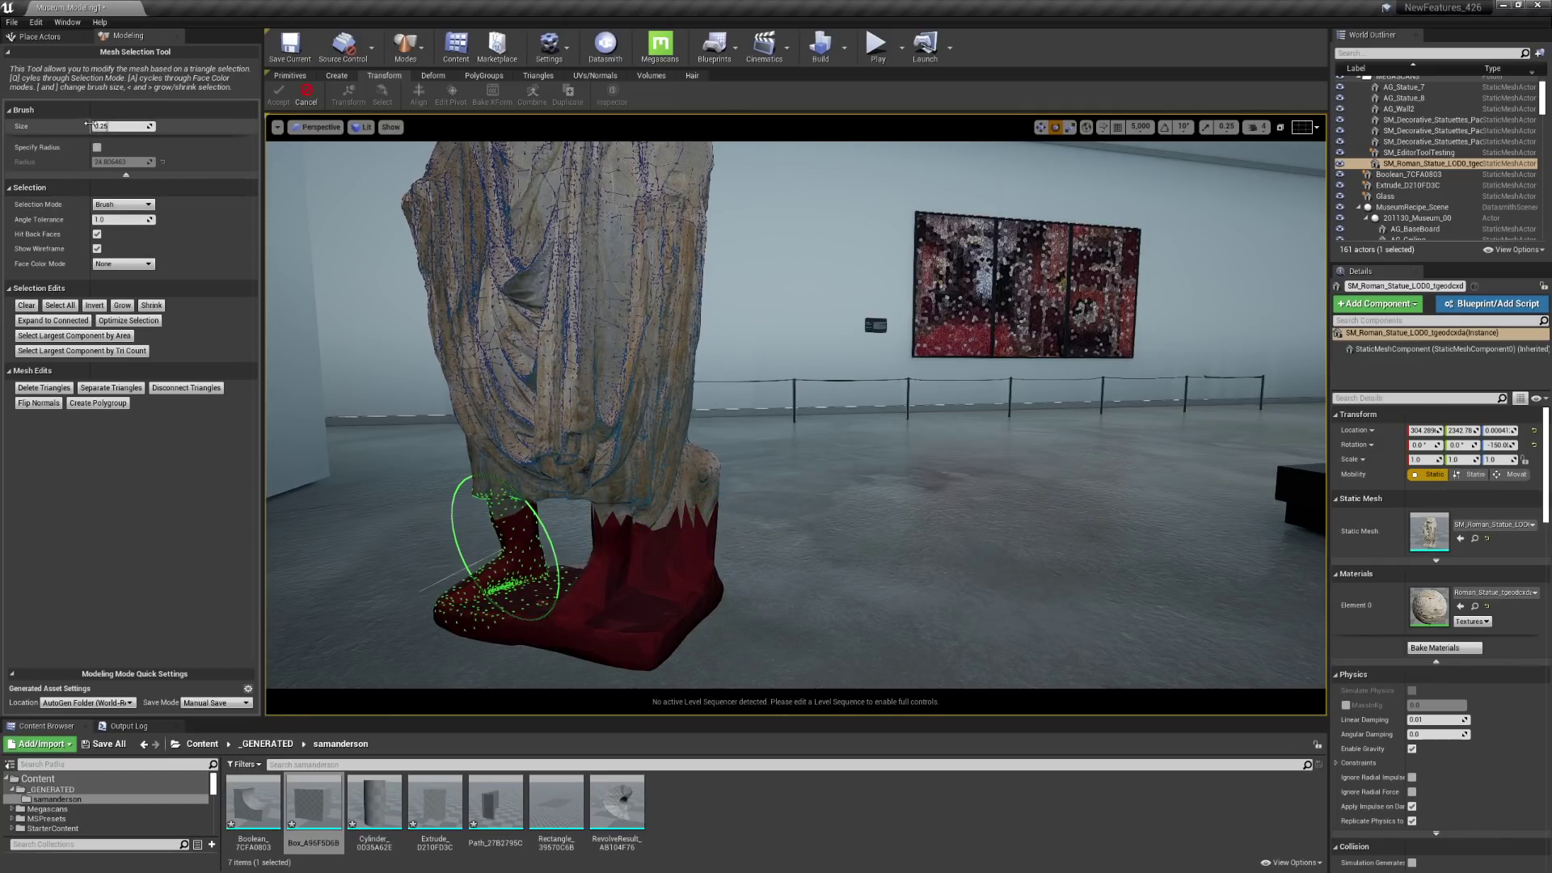
drag(91, 126, 95, 127)
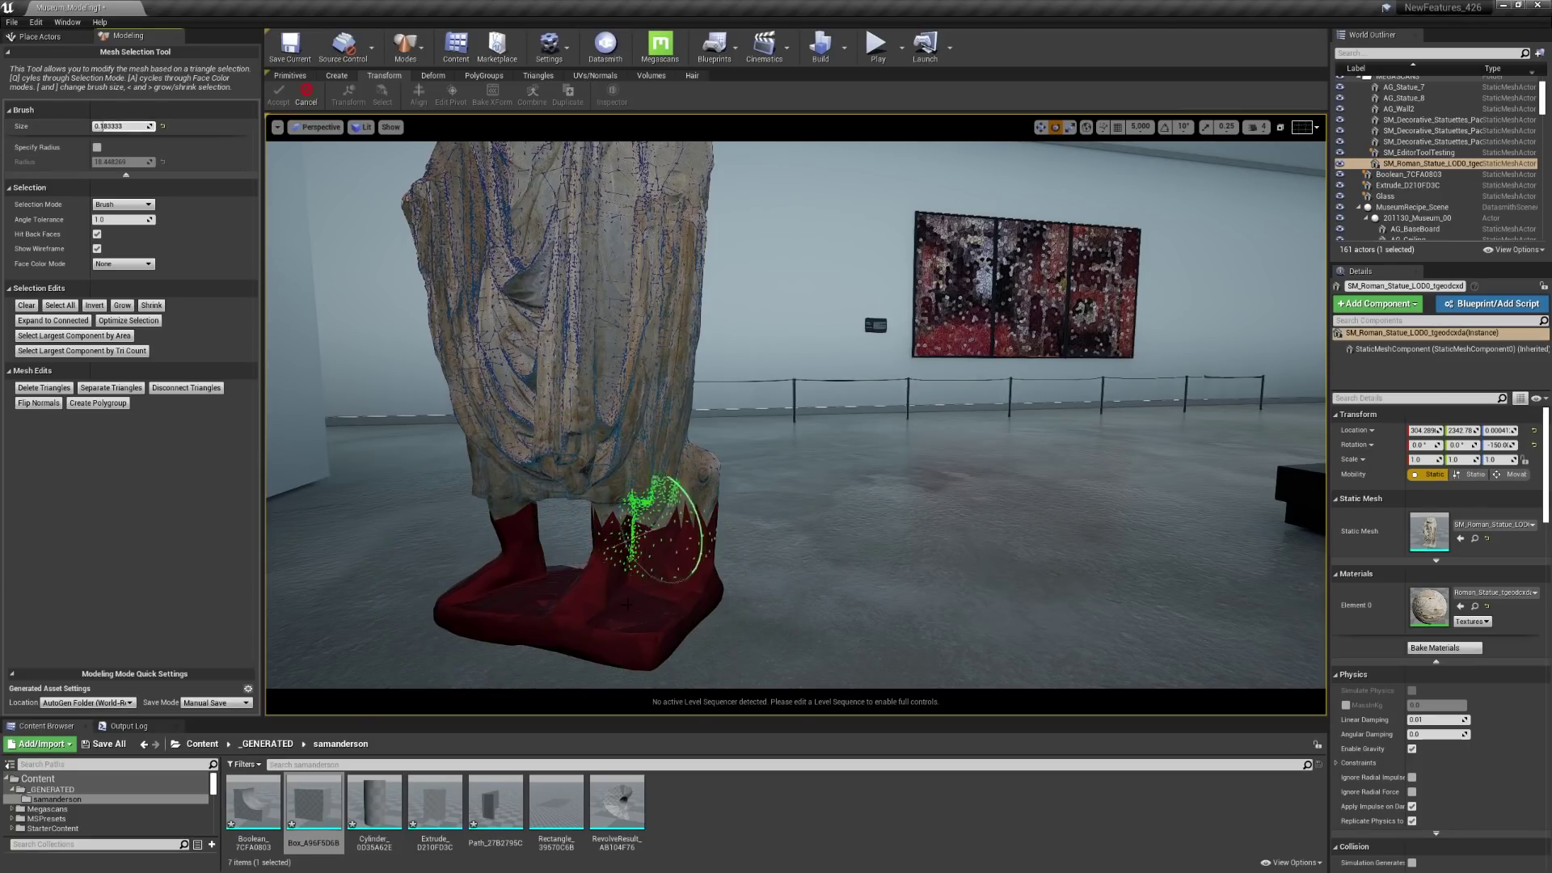
mouse_move(622, 602)
mouse_down()
mouse_move(561, 596)
mouse_move(598, 618)
mouse_move(653, 613)
mouse_up()
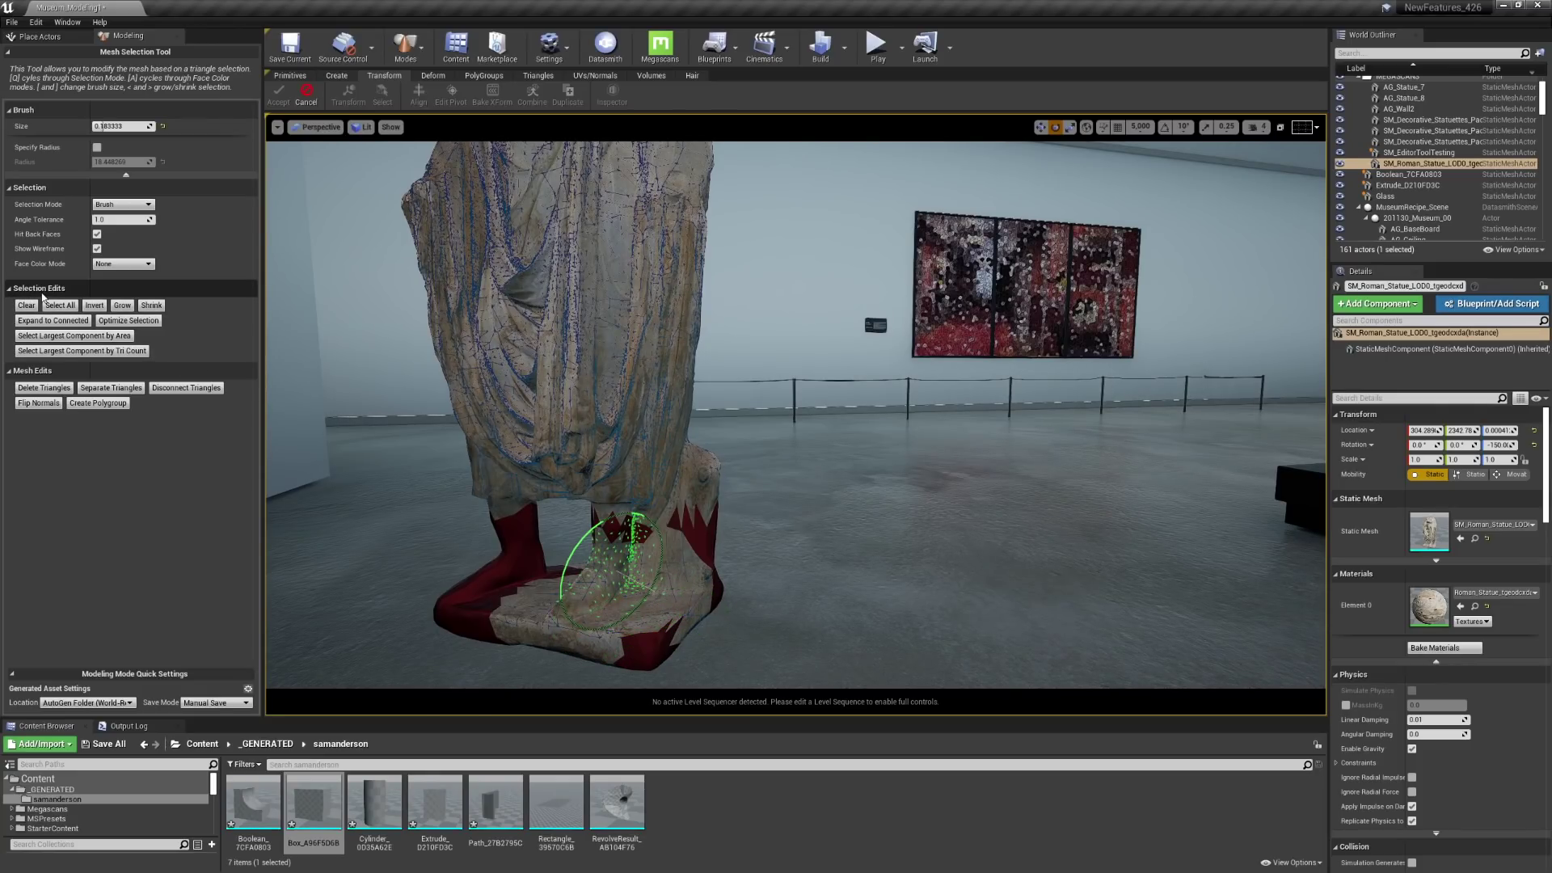
- Grow and shrink the statue's triangle selection, and leave the selection tool without applying anything
click(122, 304)
click(122, 304)
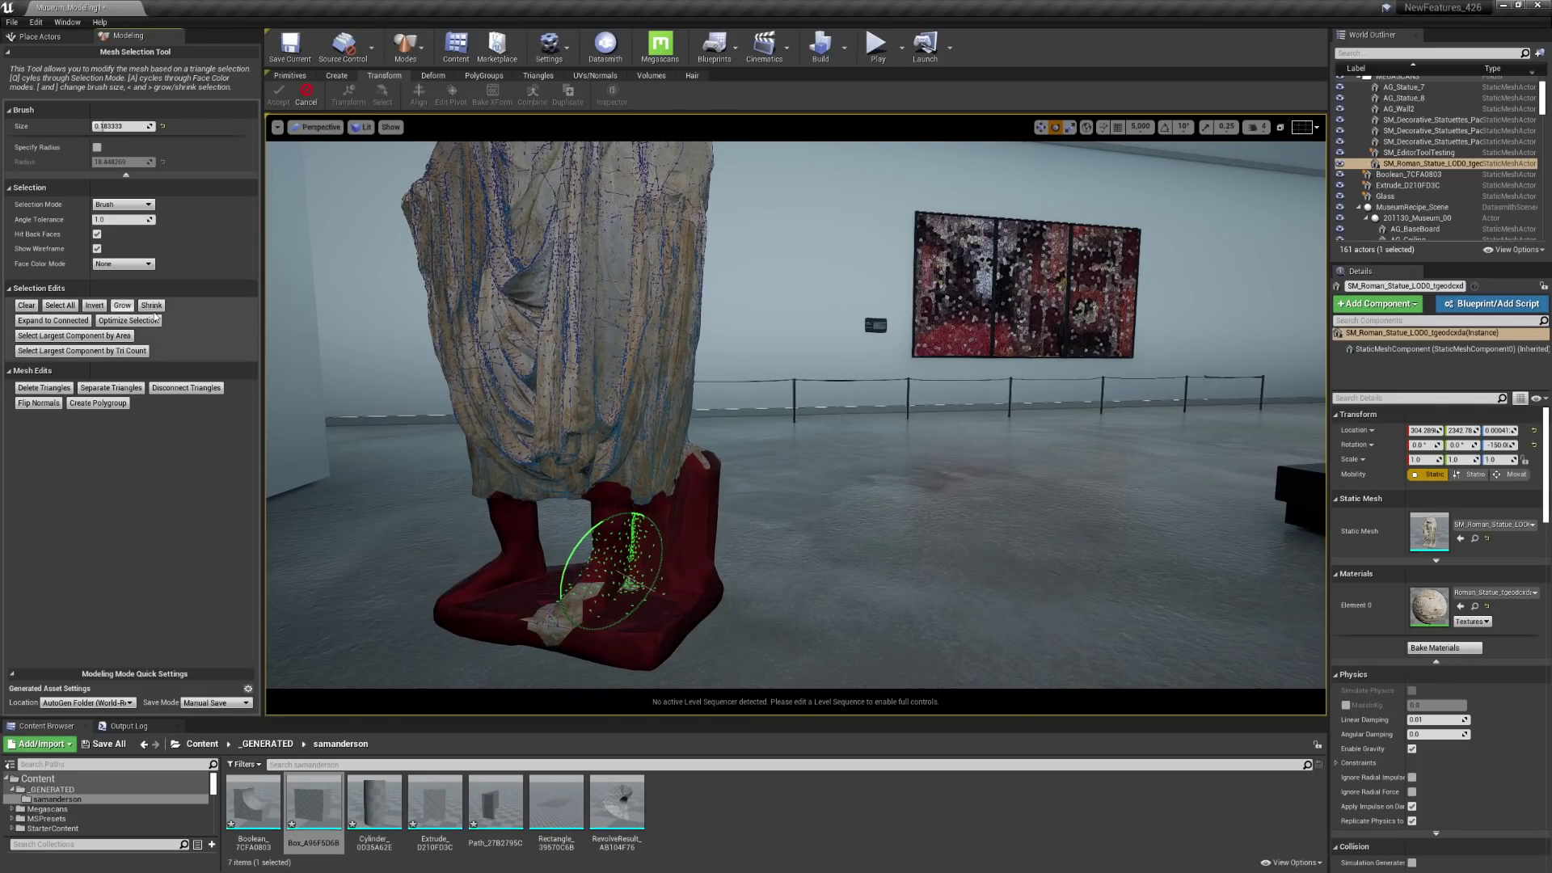
click(151, 306)
click(152, 306)
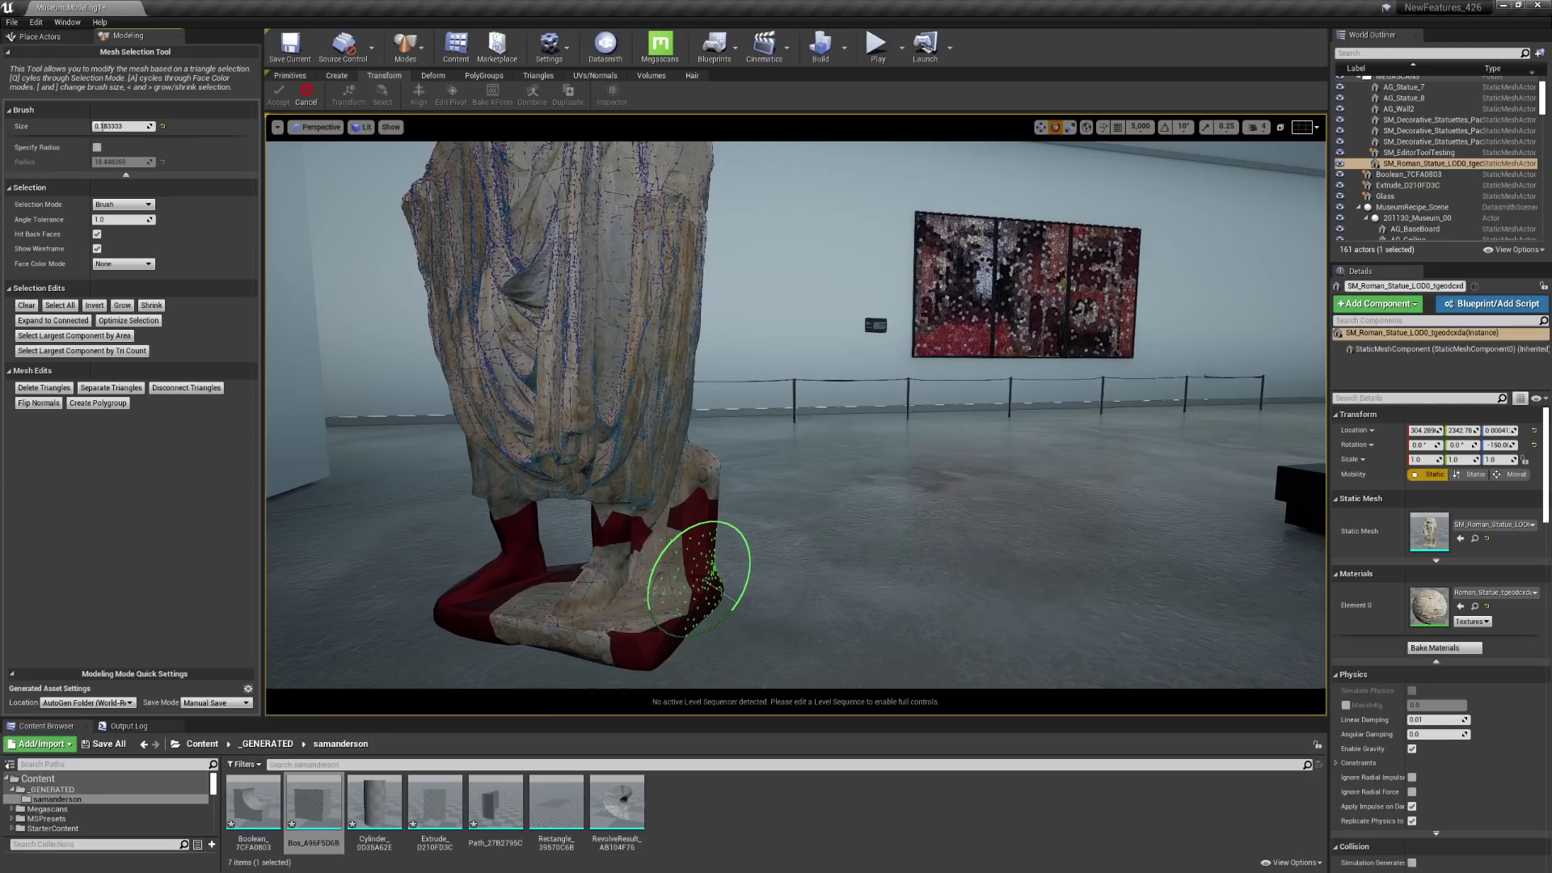
click(649, 607)
click(648, 609)
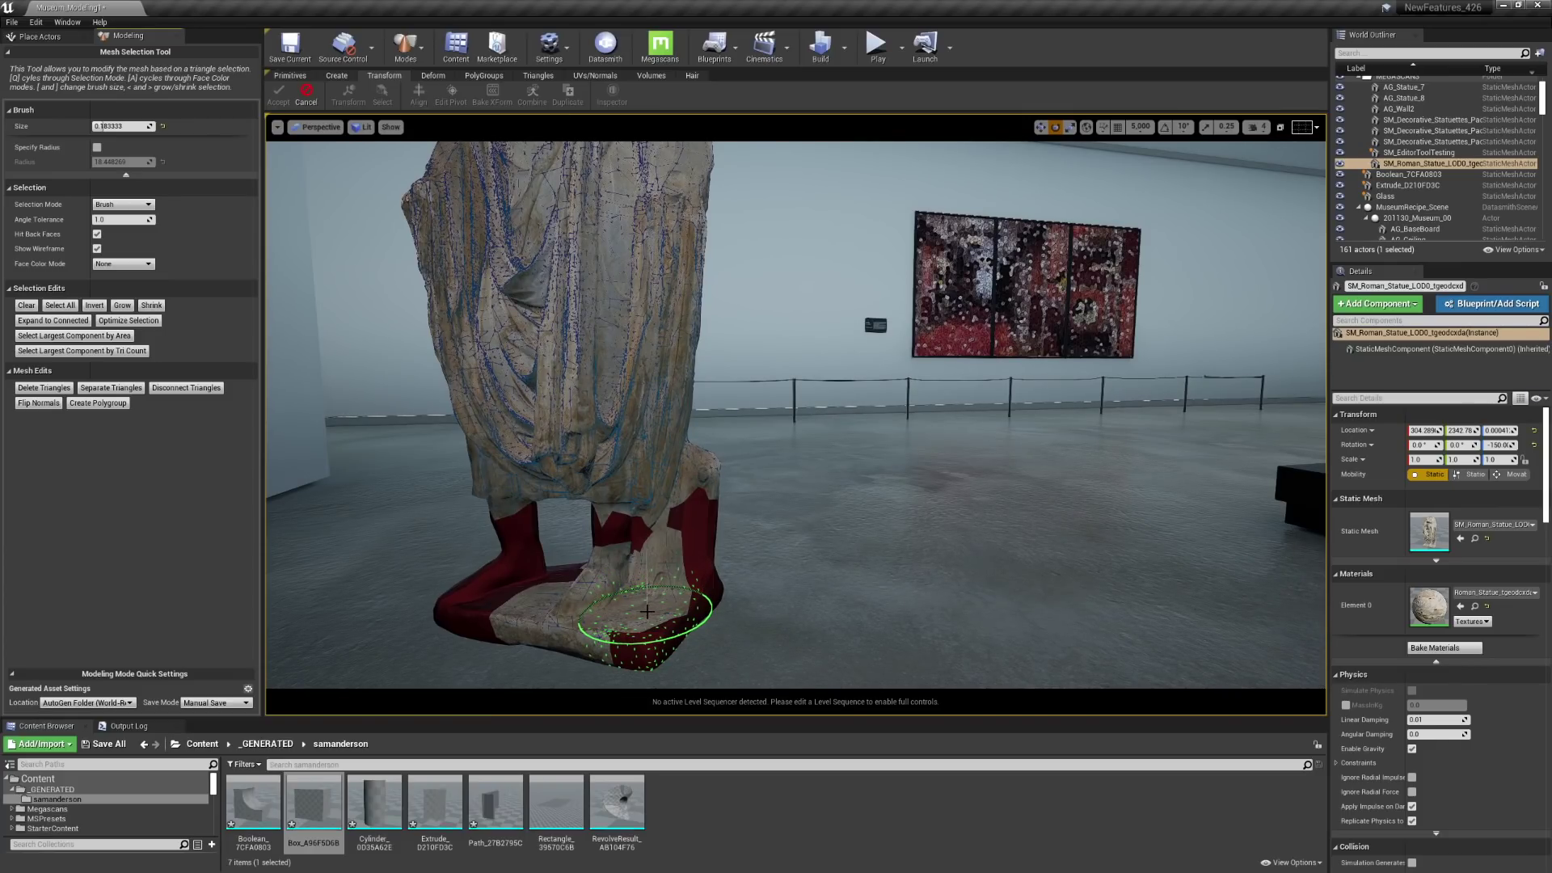
right_drag(647, 611, 611, 616)
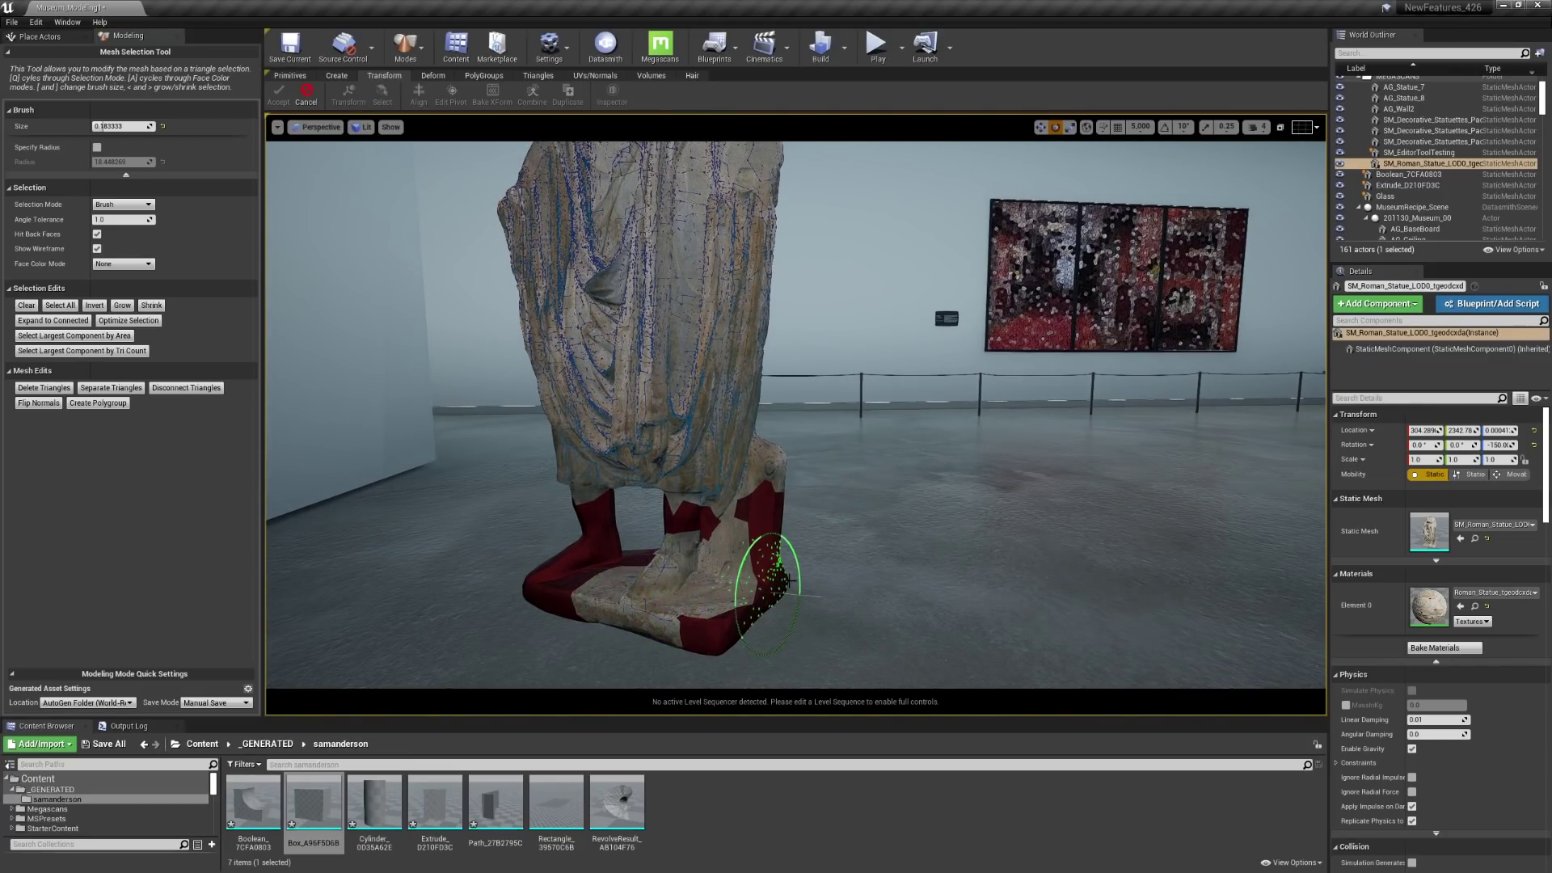
click(306, 96)
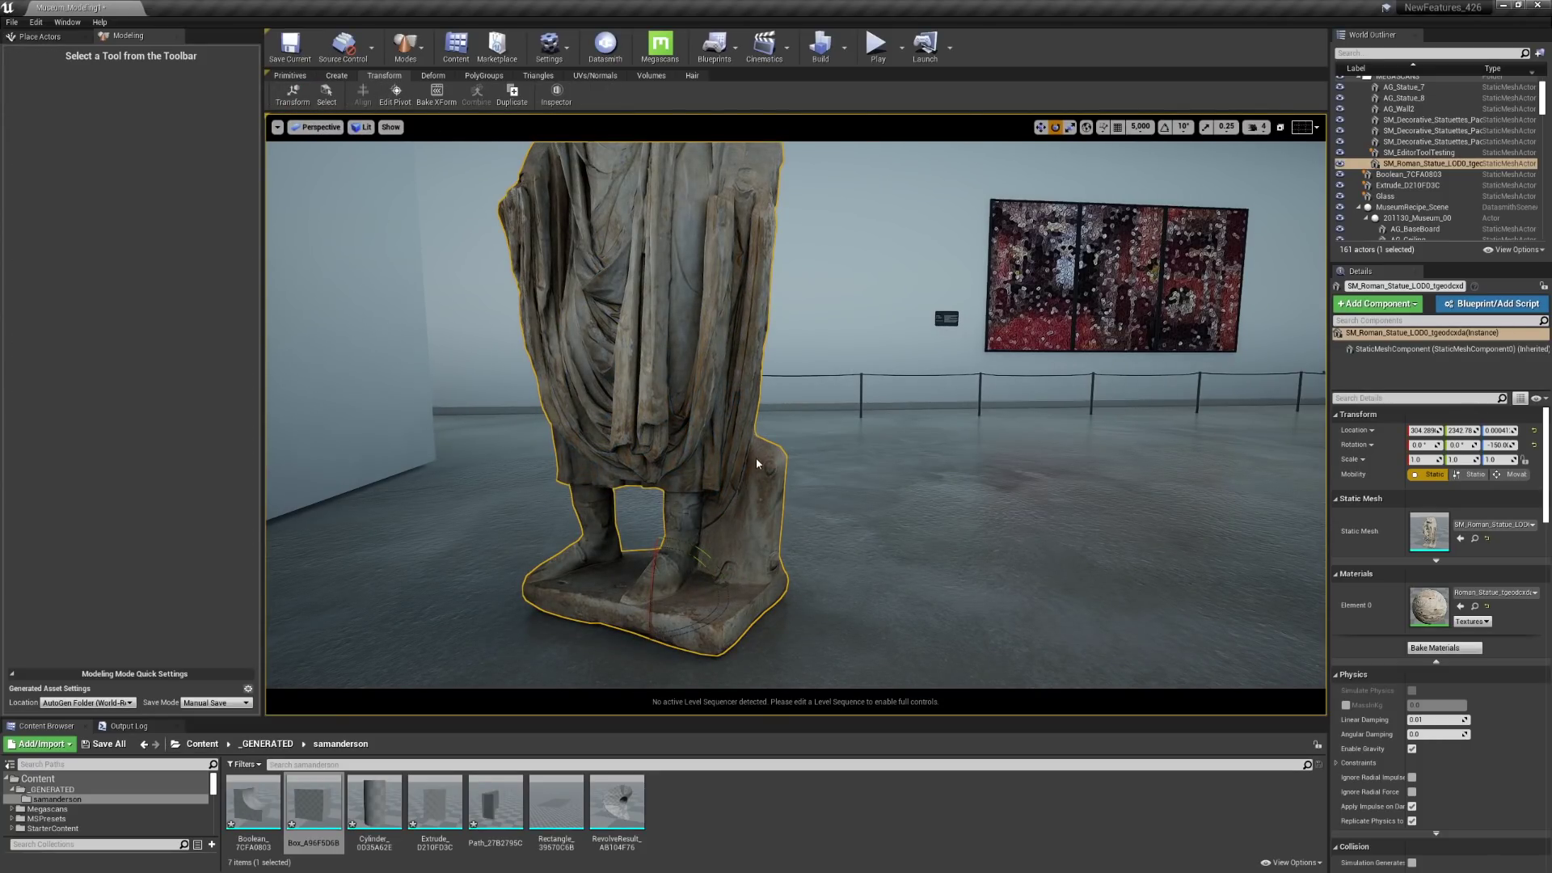
- Place a box primitive on the open museum floor between the rope barrier and the white wall
right_drag(796, 414, 877, 390)
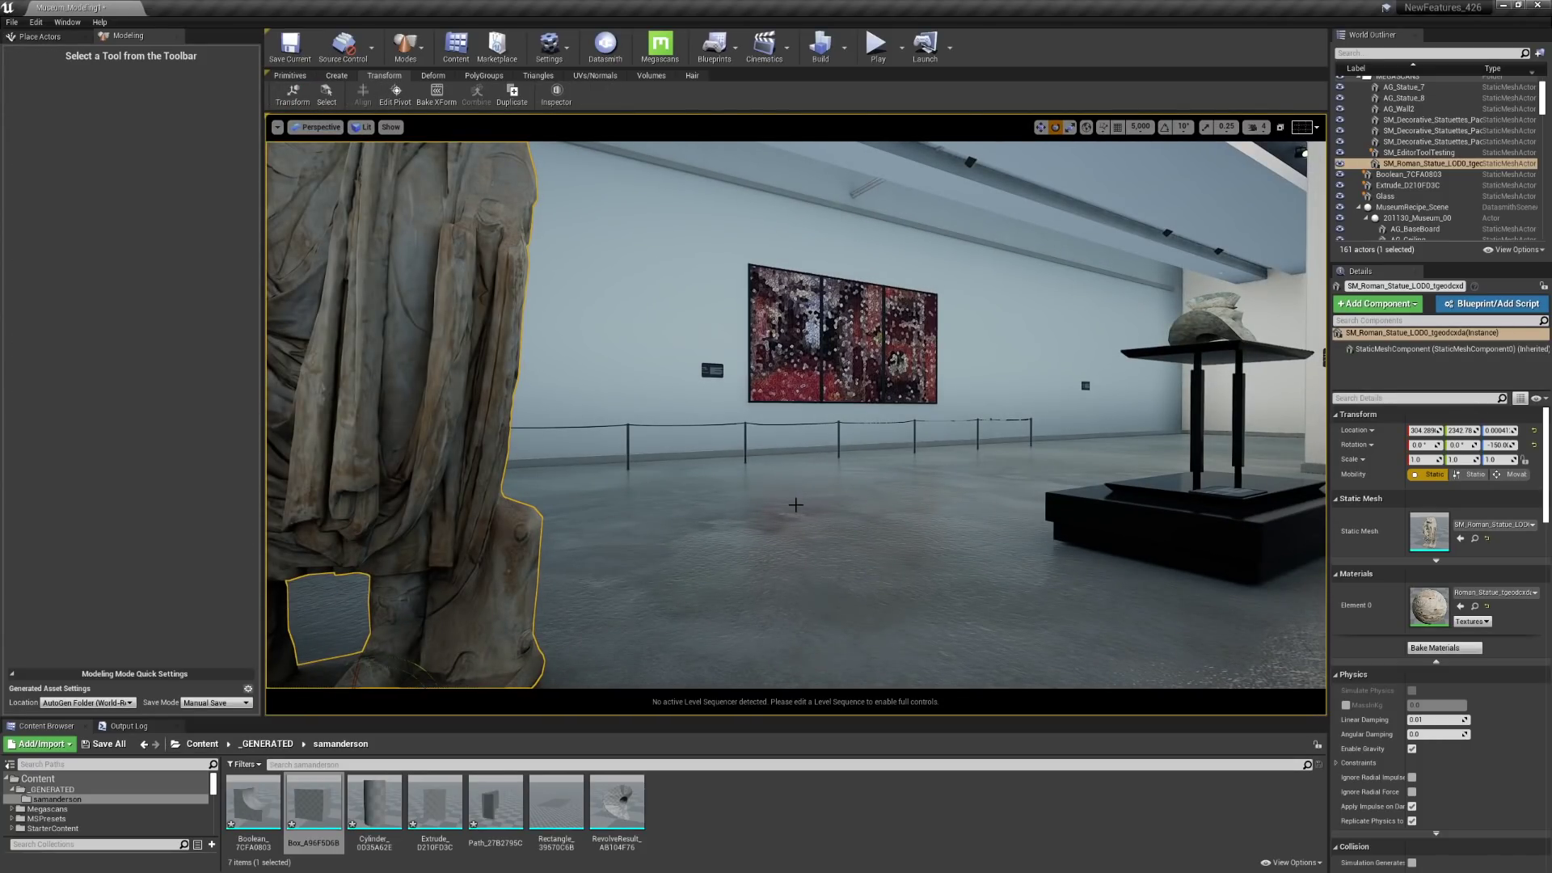
right_drag(816, 503, 753, 503)
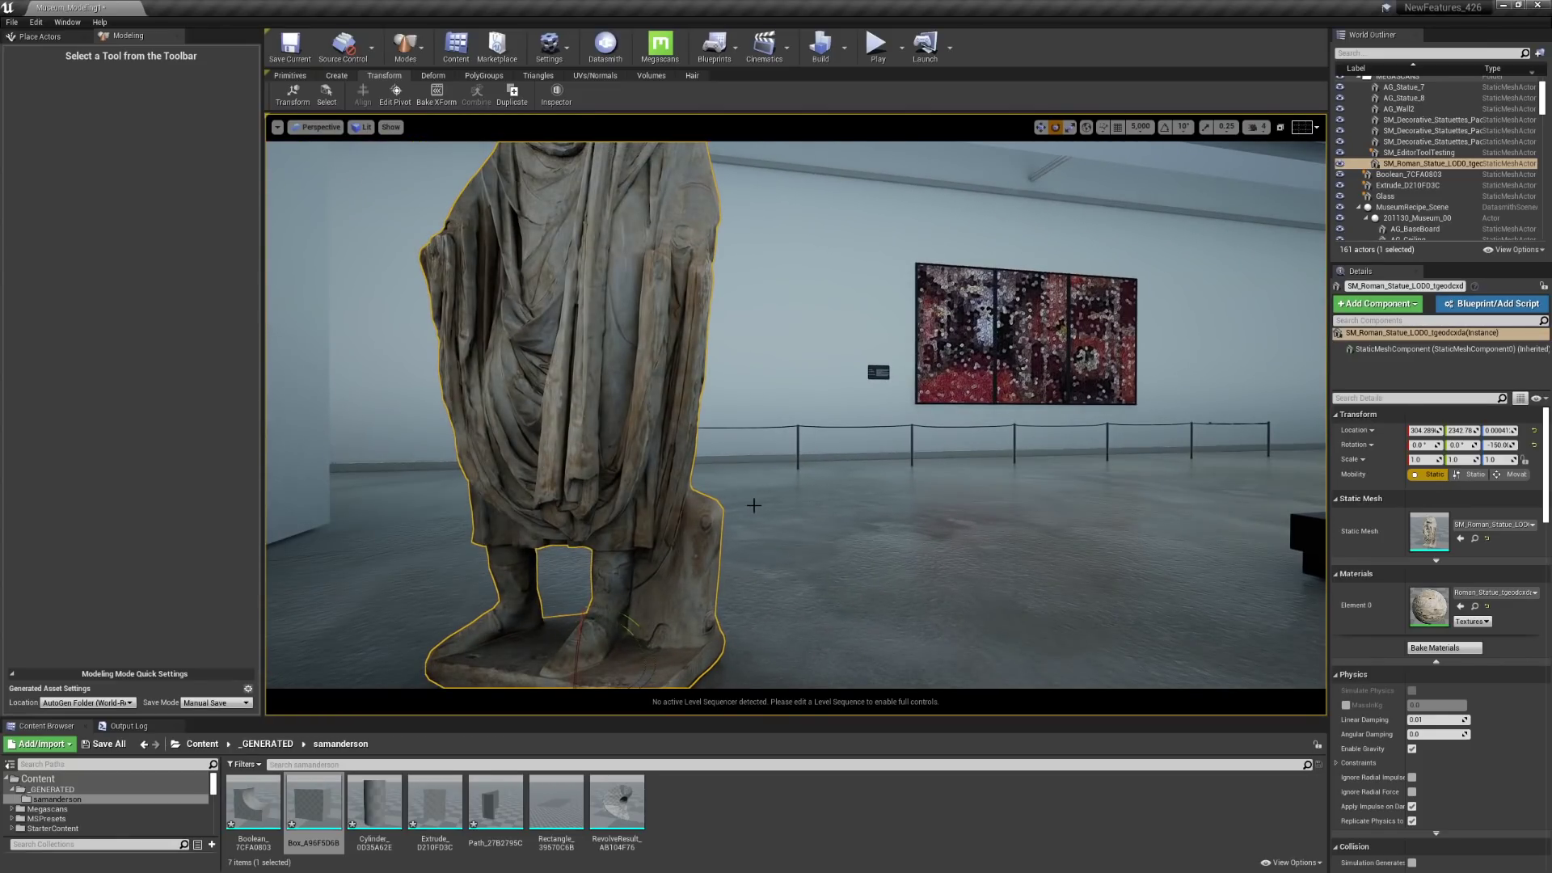
click(432, 75)
mouse_move(883, 478)
right_down()
mouse_move(727, 452)
mouse_move(883, 478)
mouse_move(850, 491)
right_up()
click(290, 76)
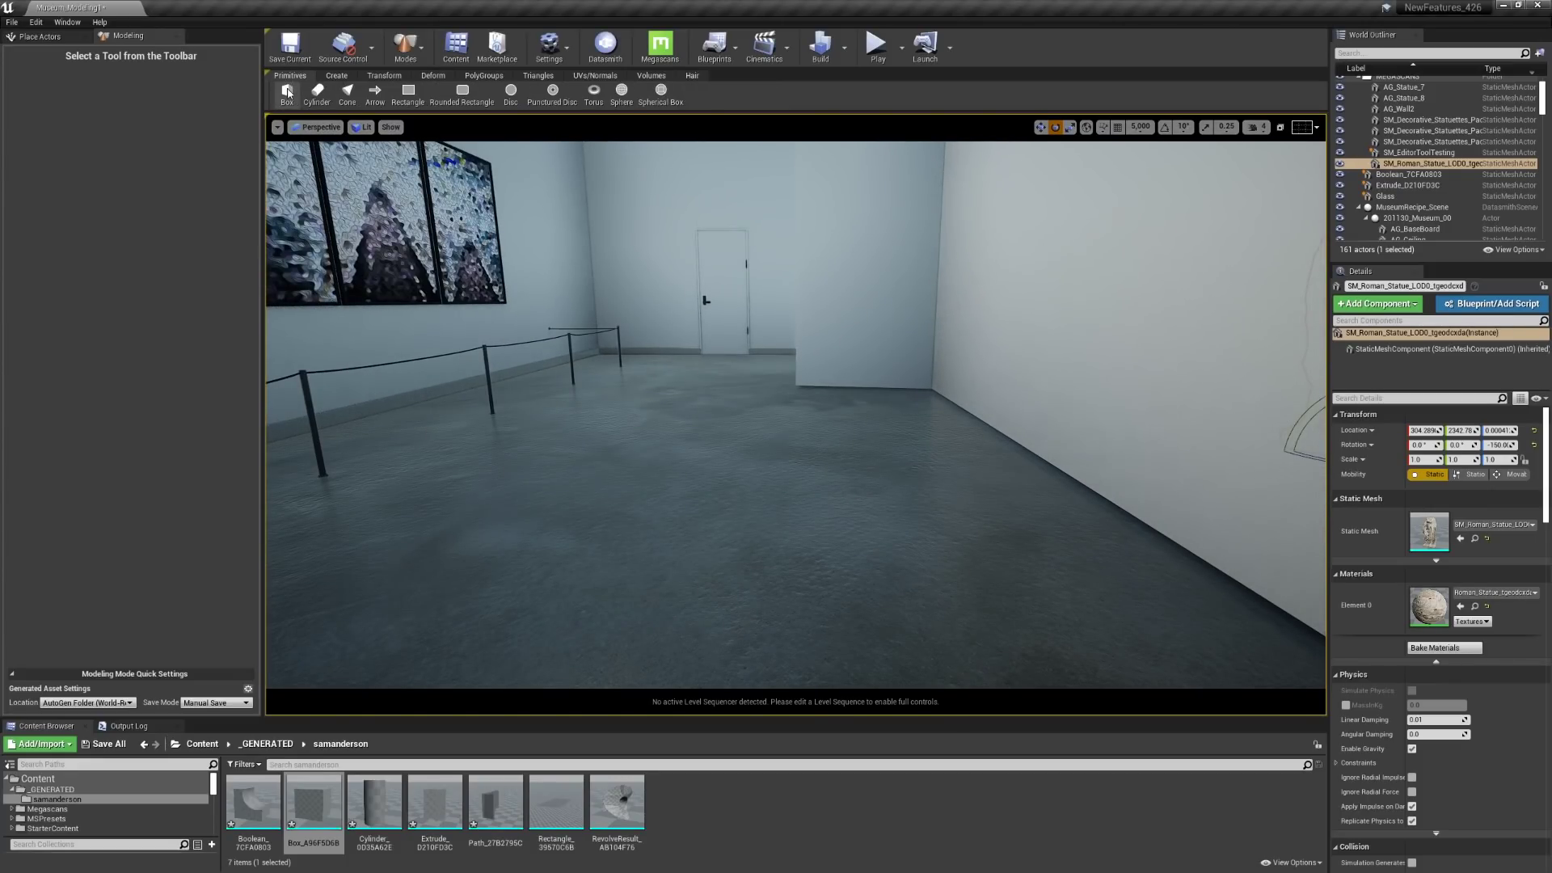
click(292, 94)
click(893, 510)
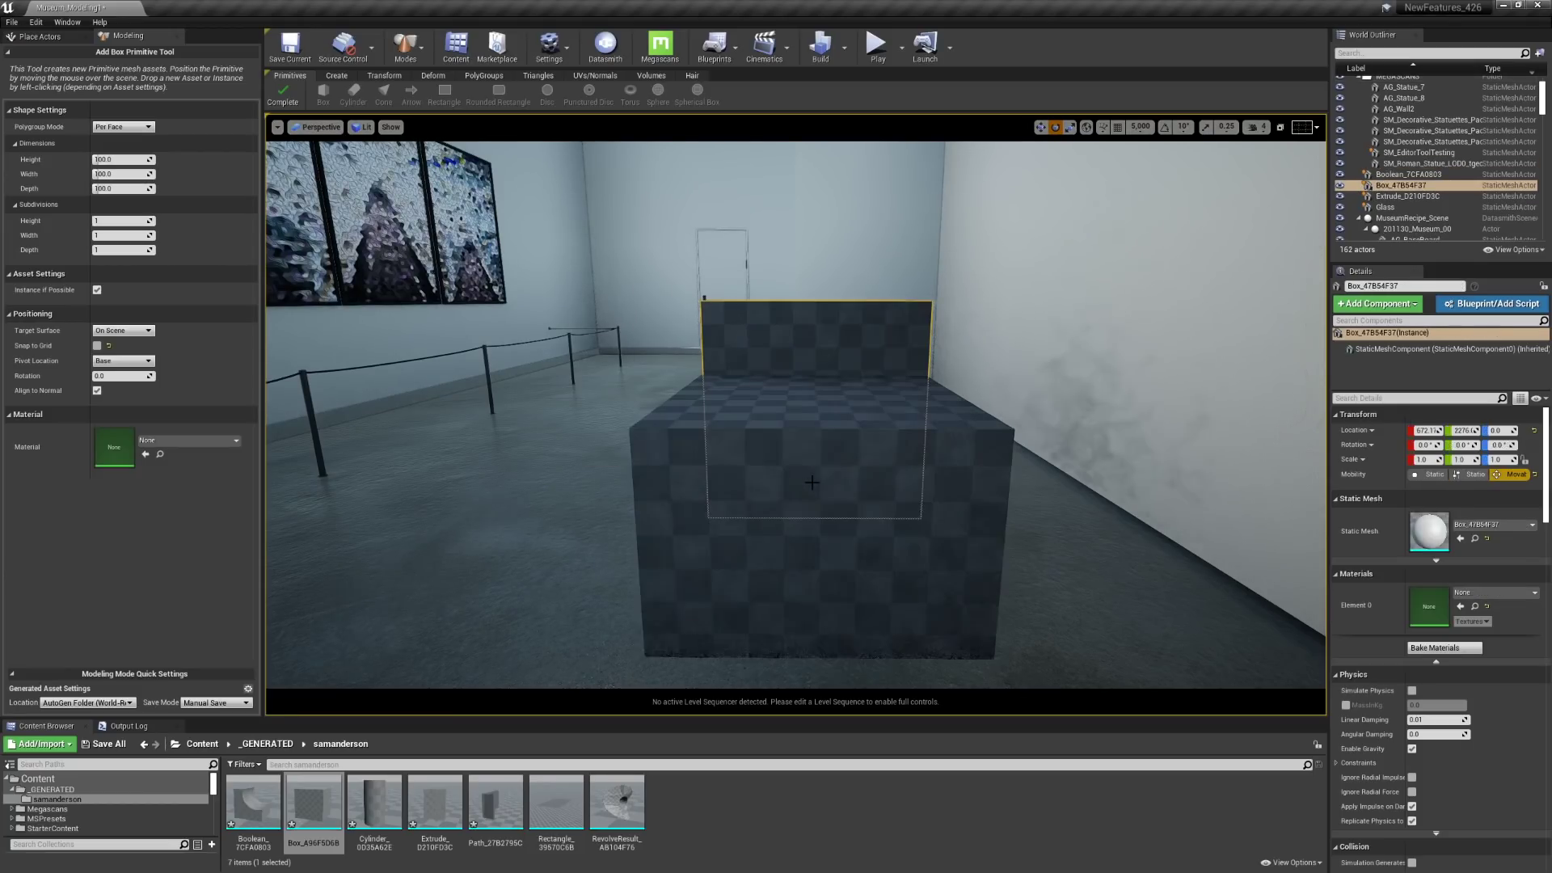
click(282, 100)
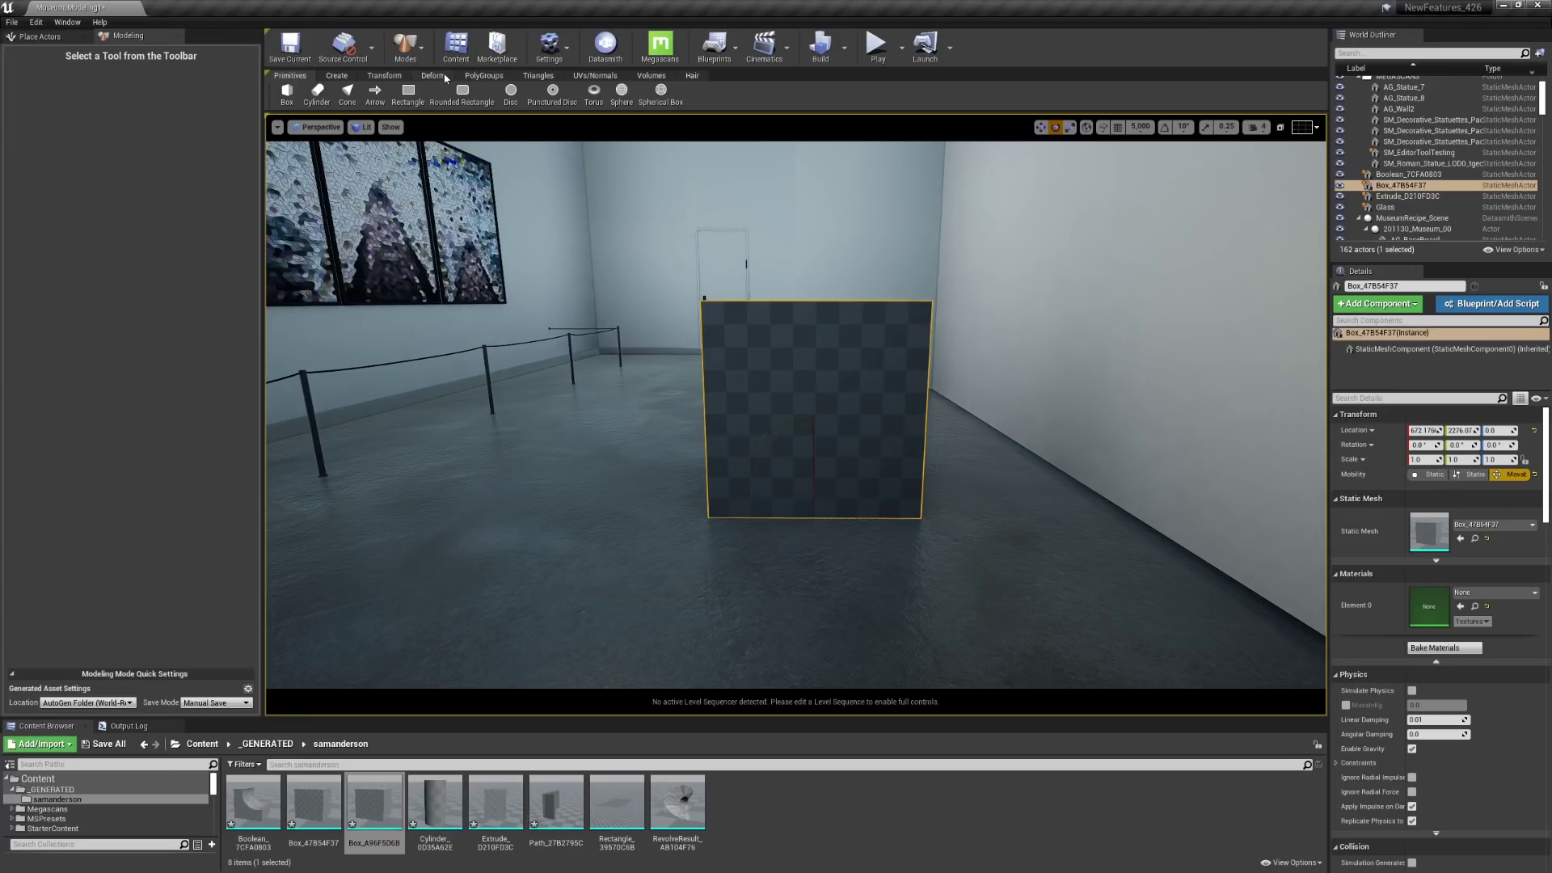
- Displace the new box, trying Random Noise and applying the Sine Wave displacement type
click(434, 76)
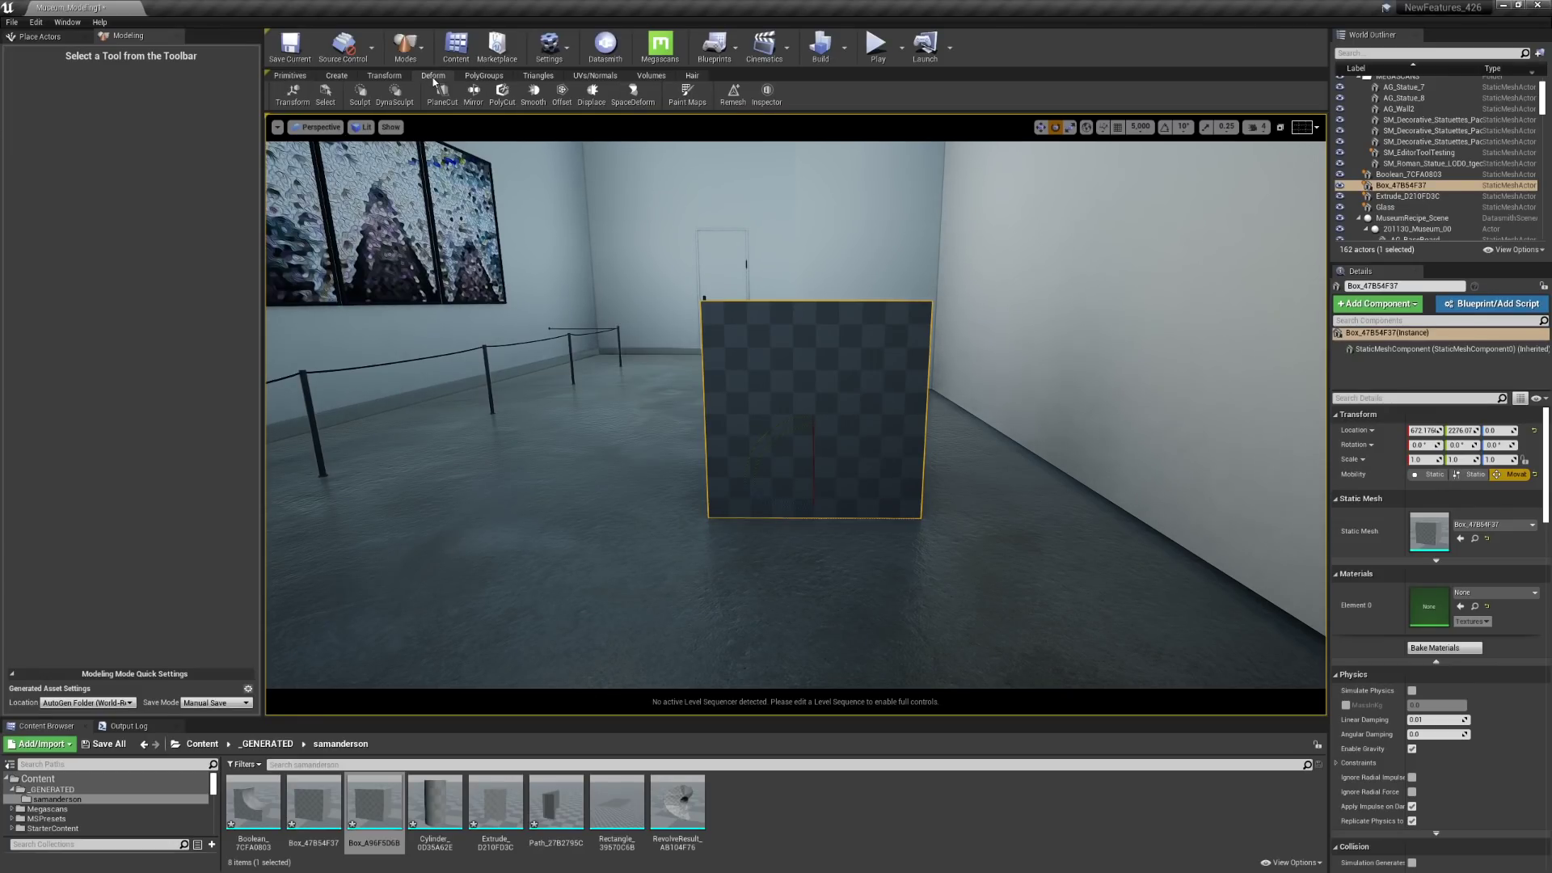
click(595, 95)
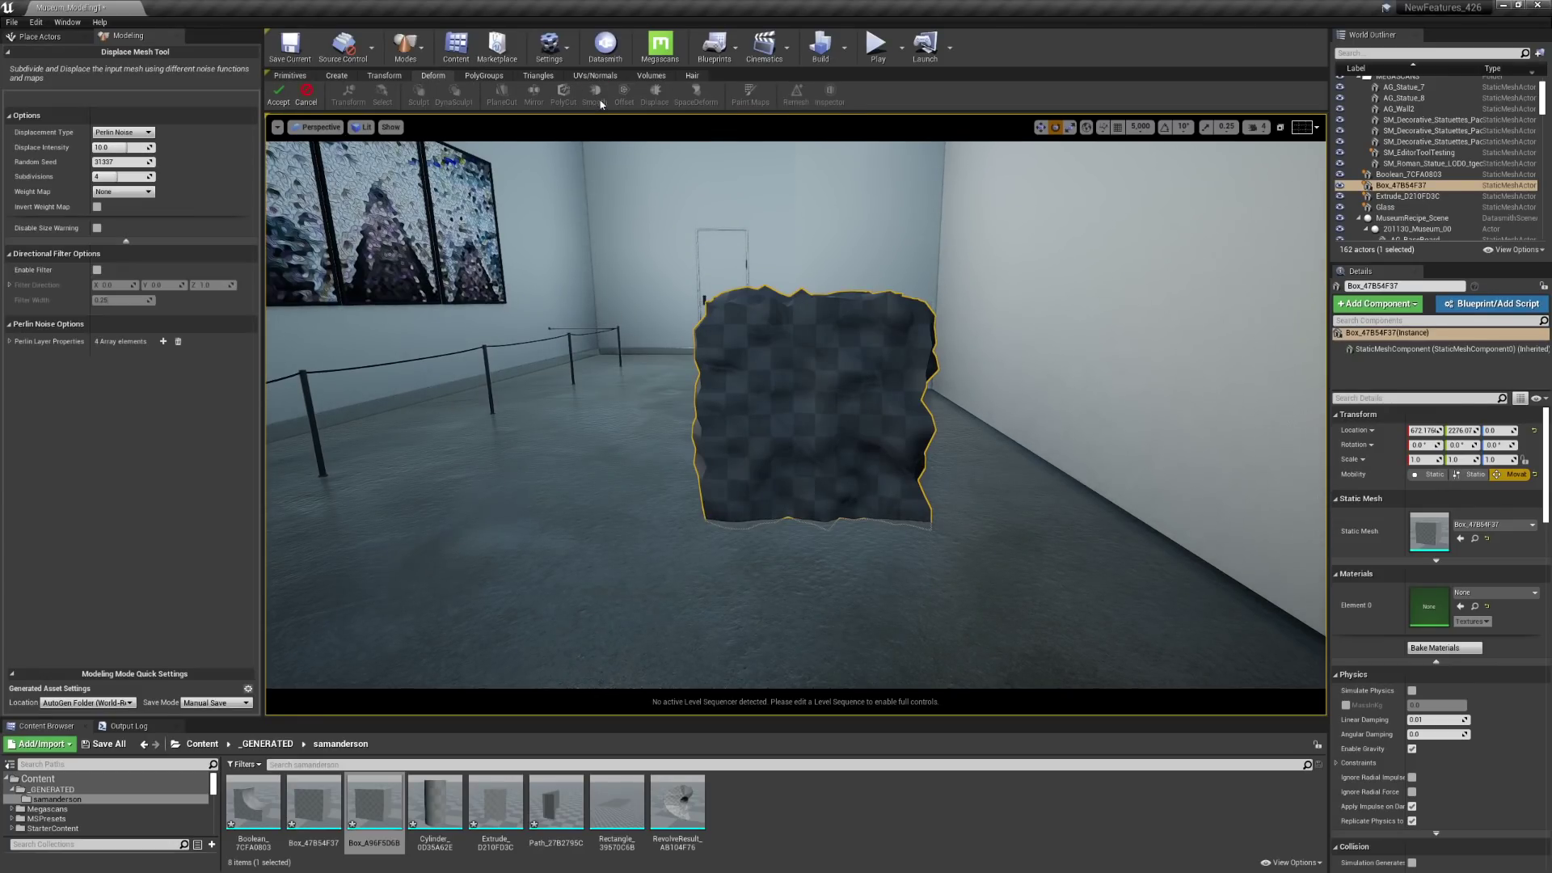
click(121, 132)
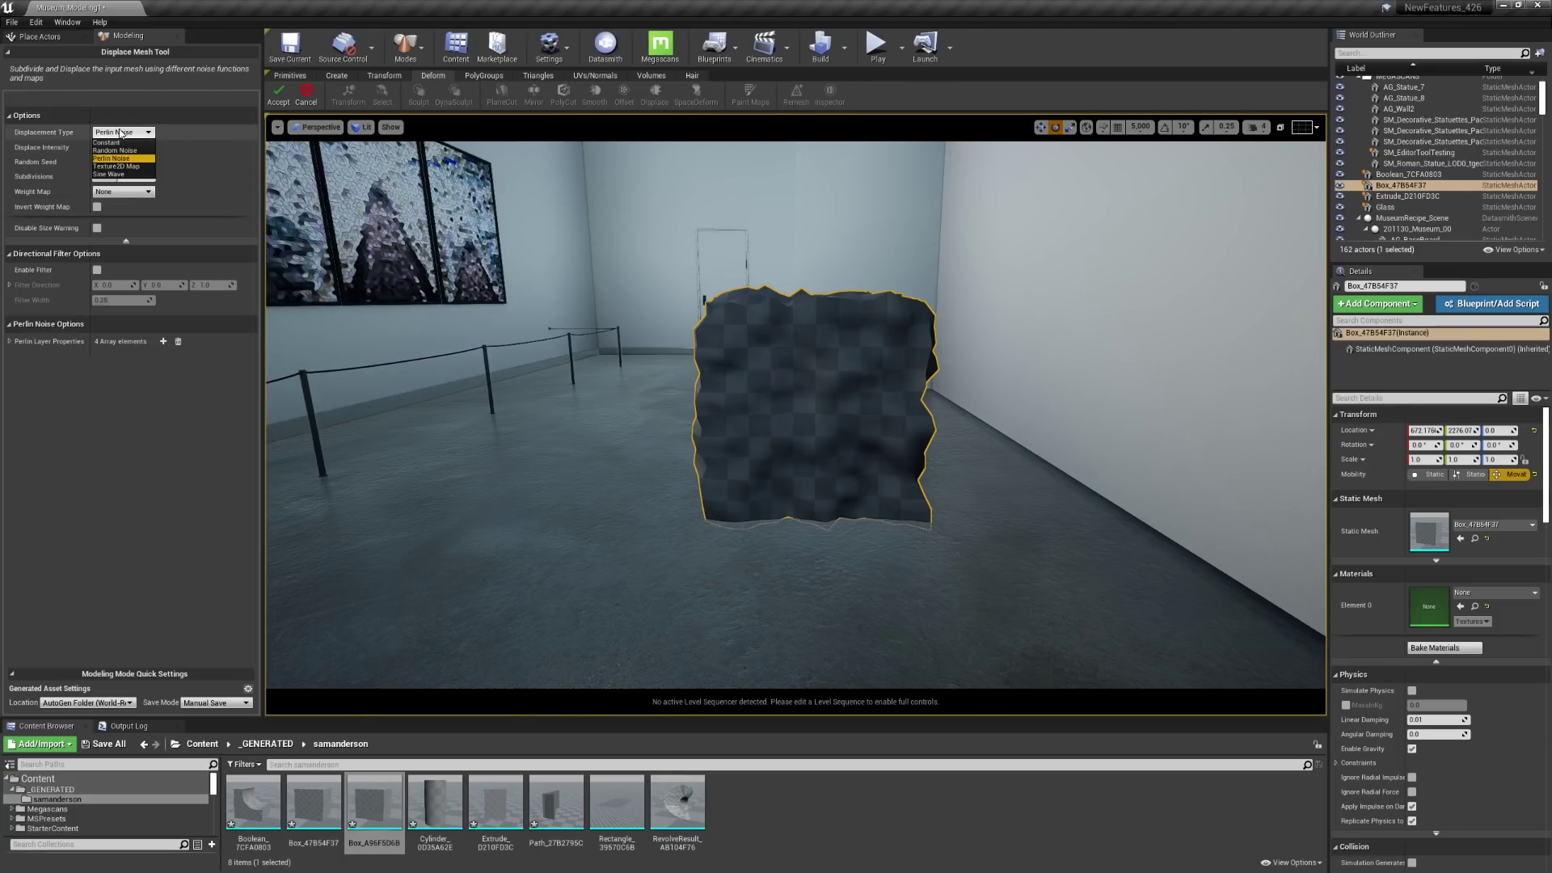
click(114, 151)
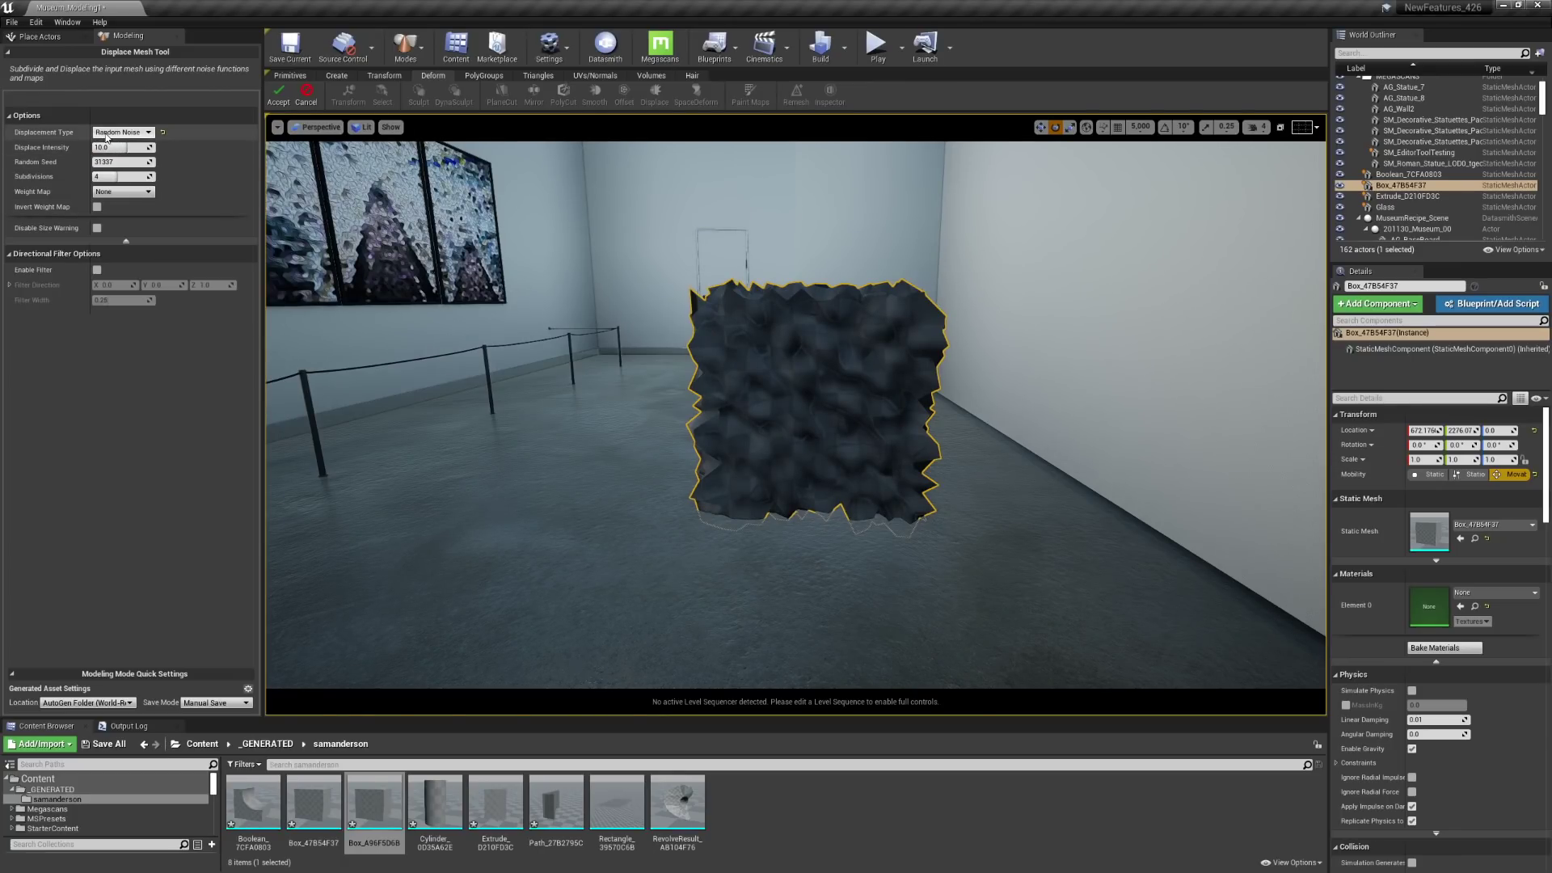
click(113, 133)
click(113, 180)
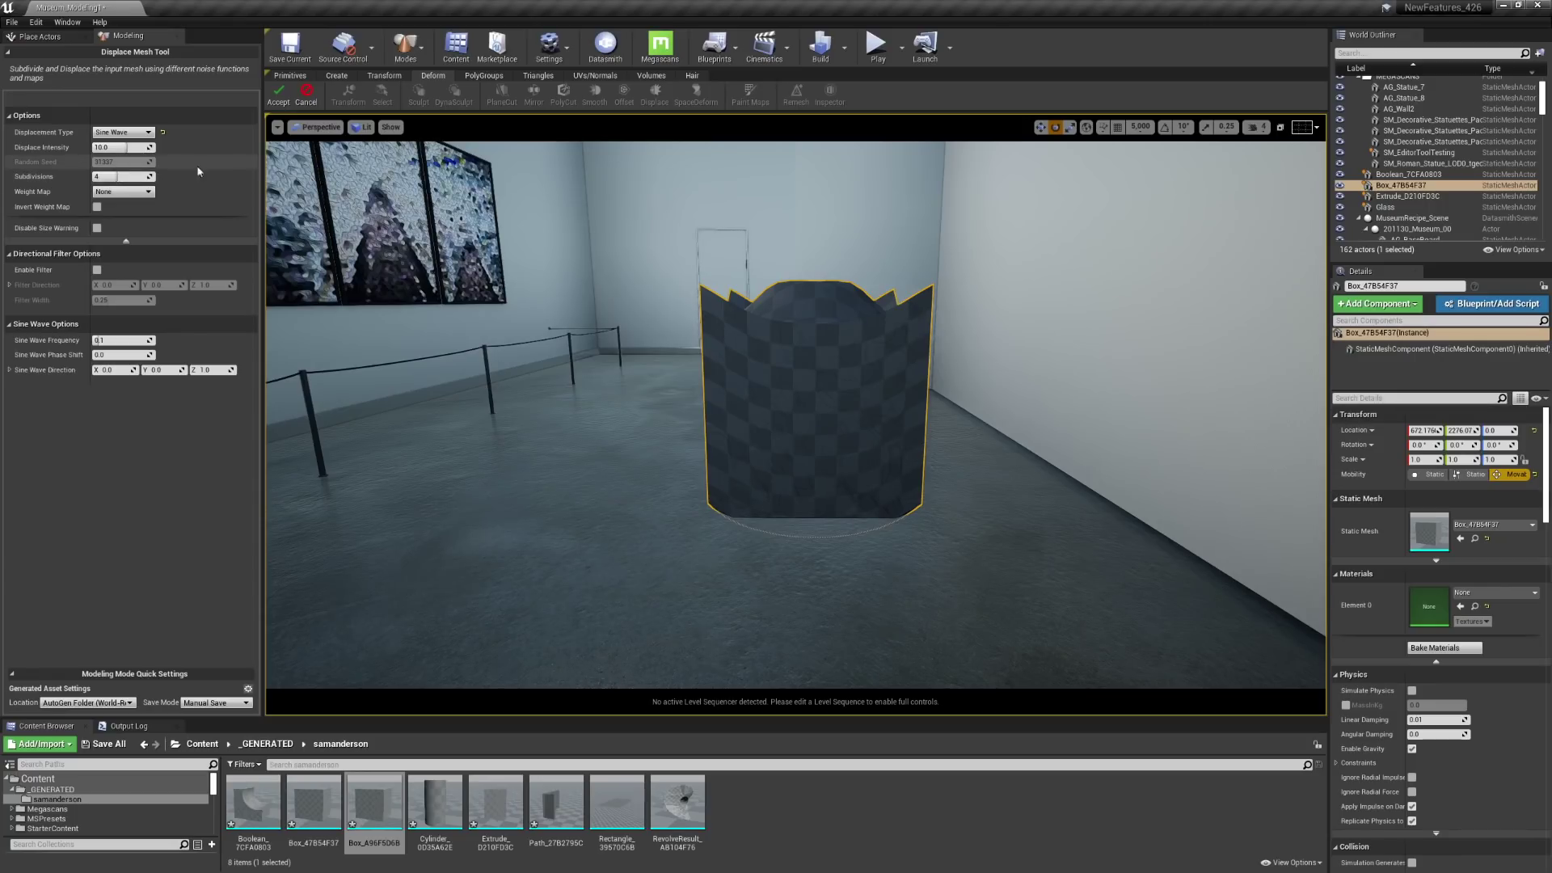
right_drag(841, 461, 885, 472)
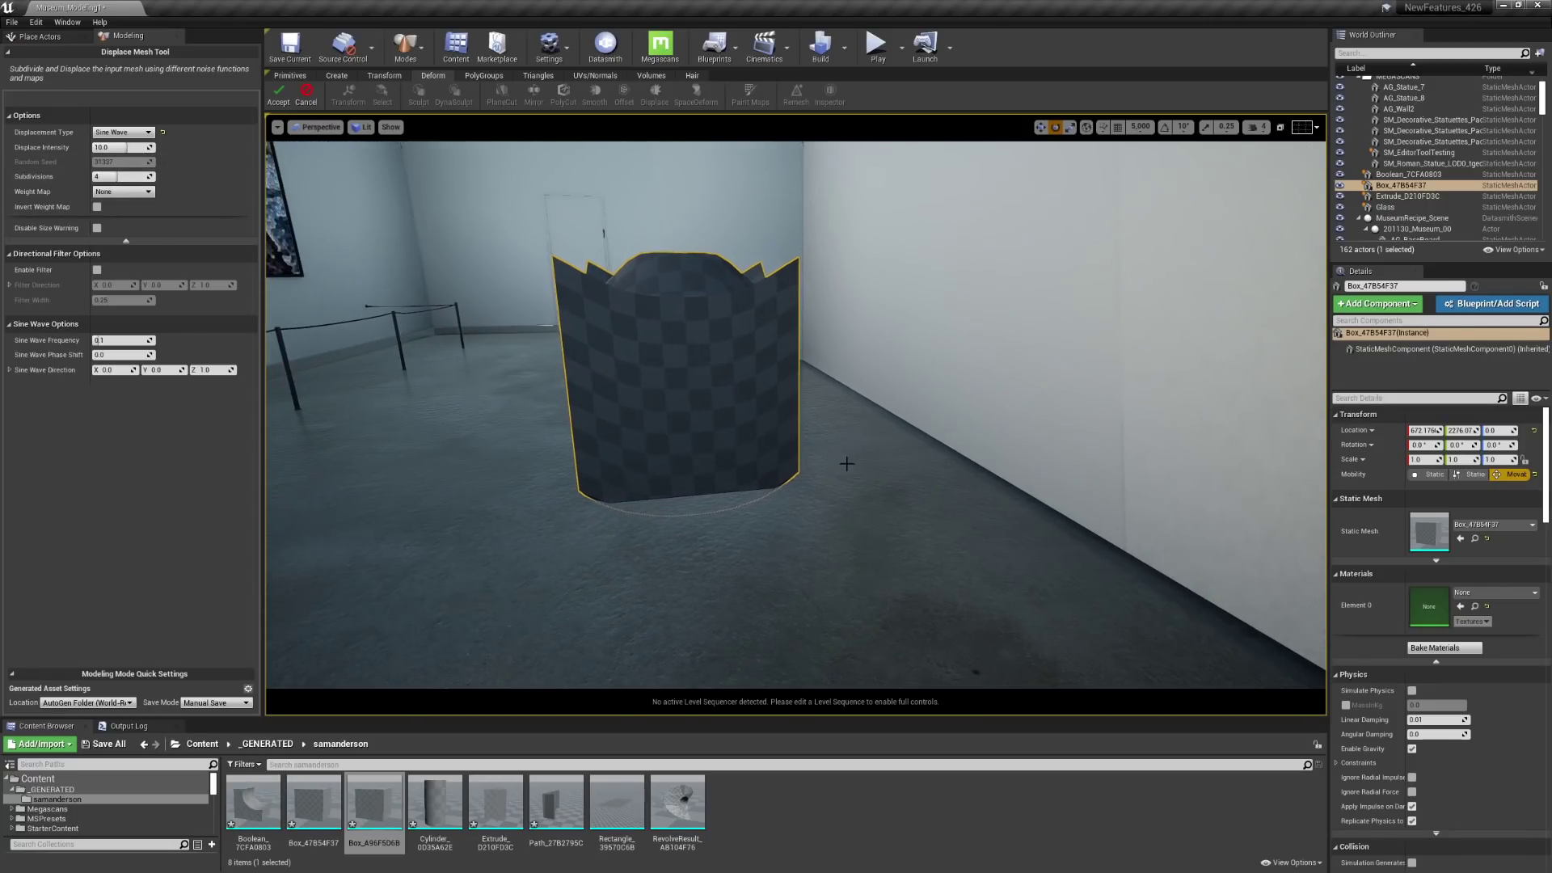
click(291, 104)
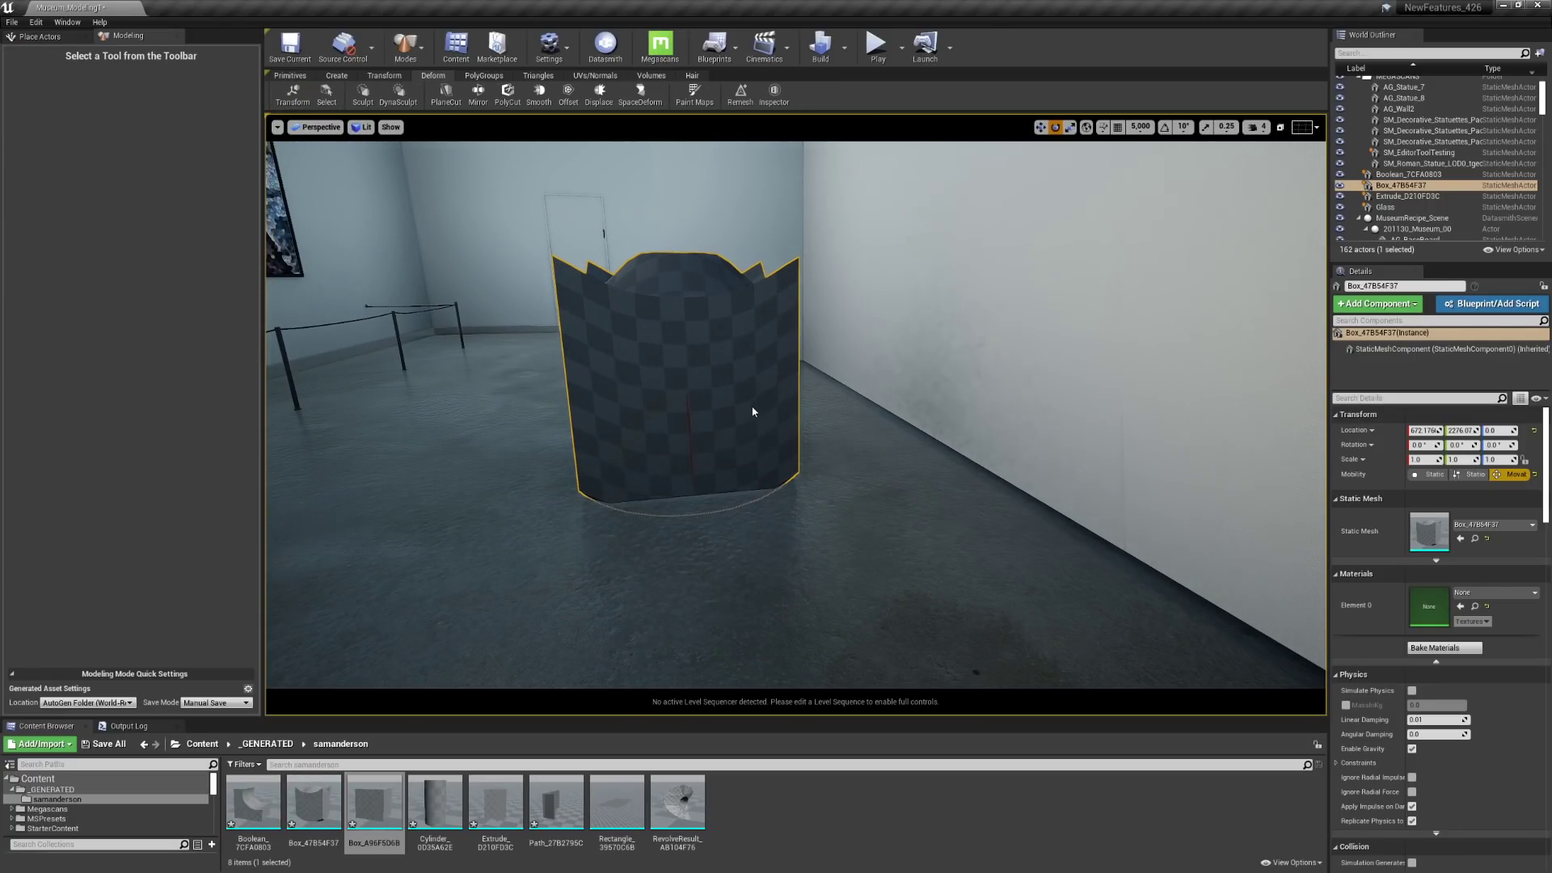
- Sculpt raised strokes across the front face of the displaced box with the Sculpt (Normal) brush
drag(744, 416, 922, 426)
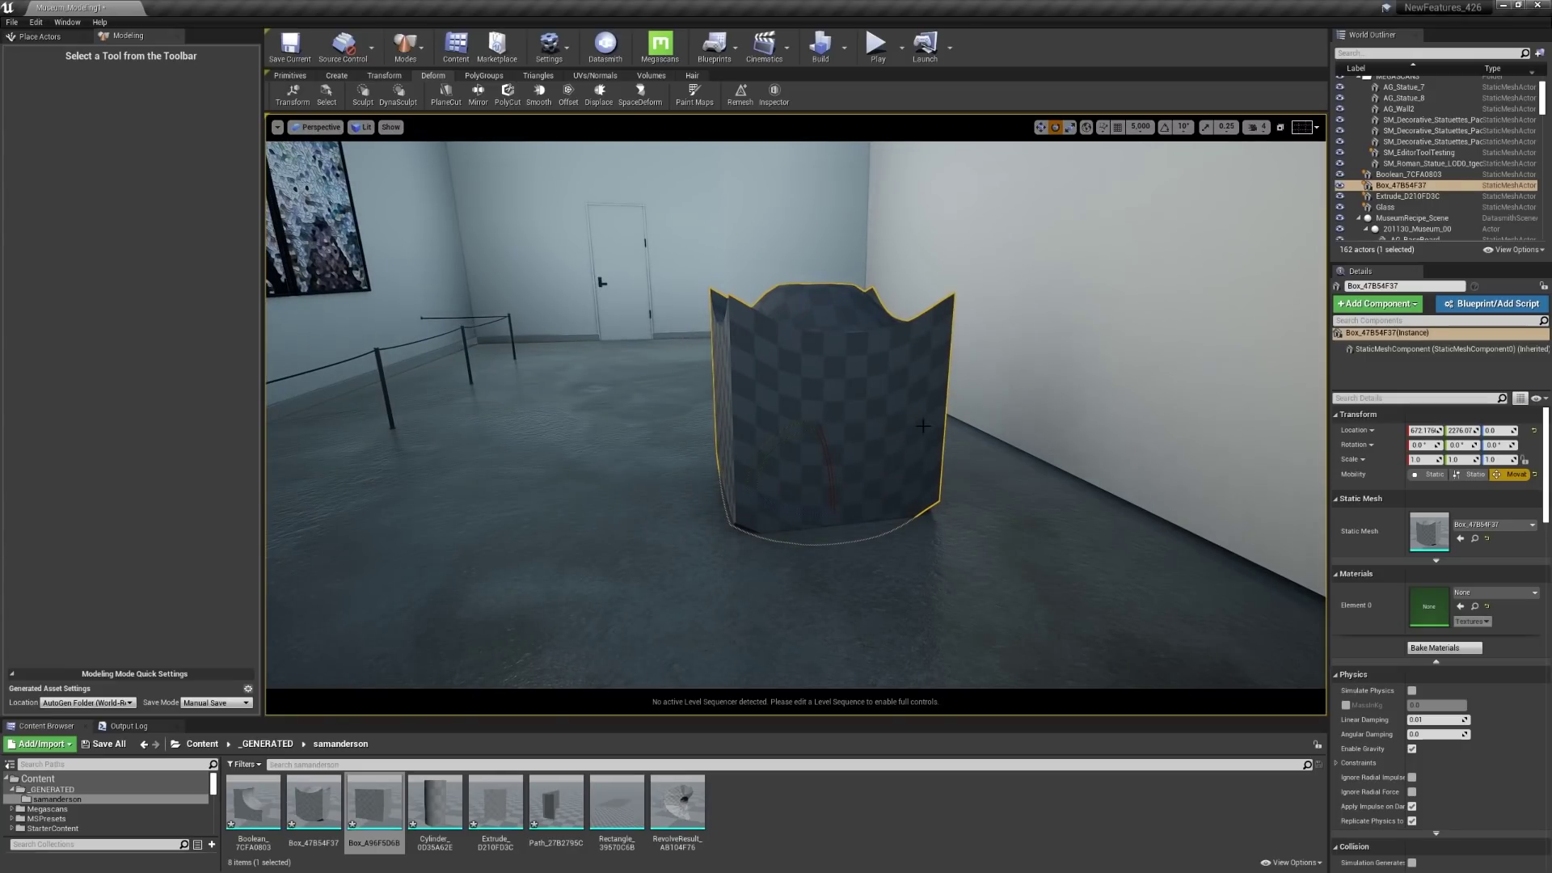
click(364, 93)
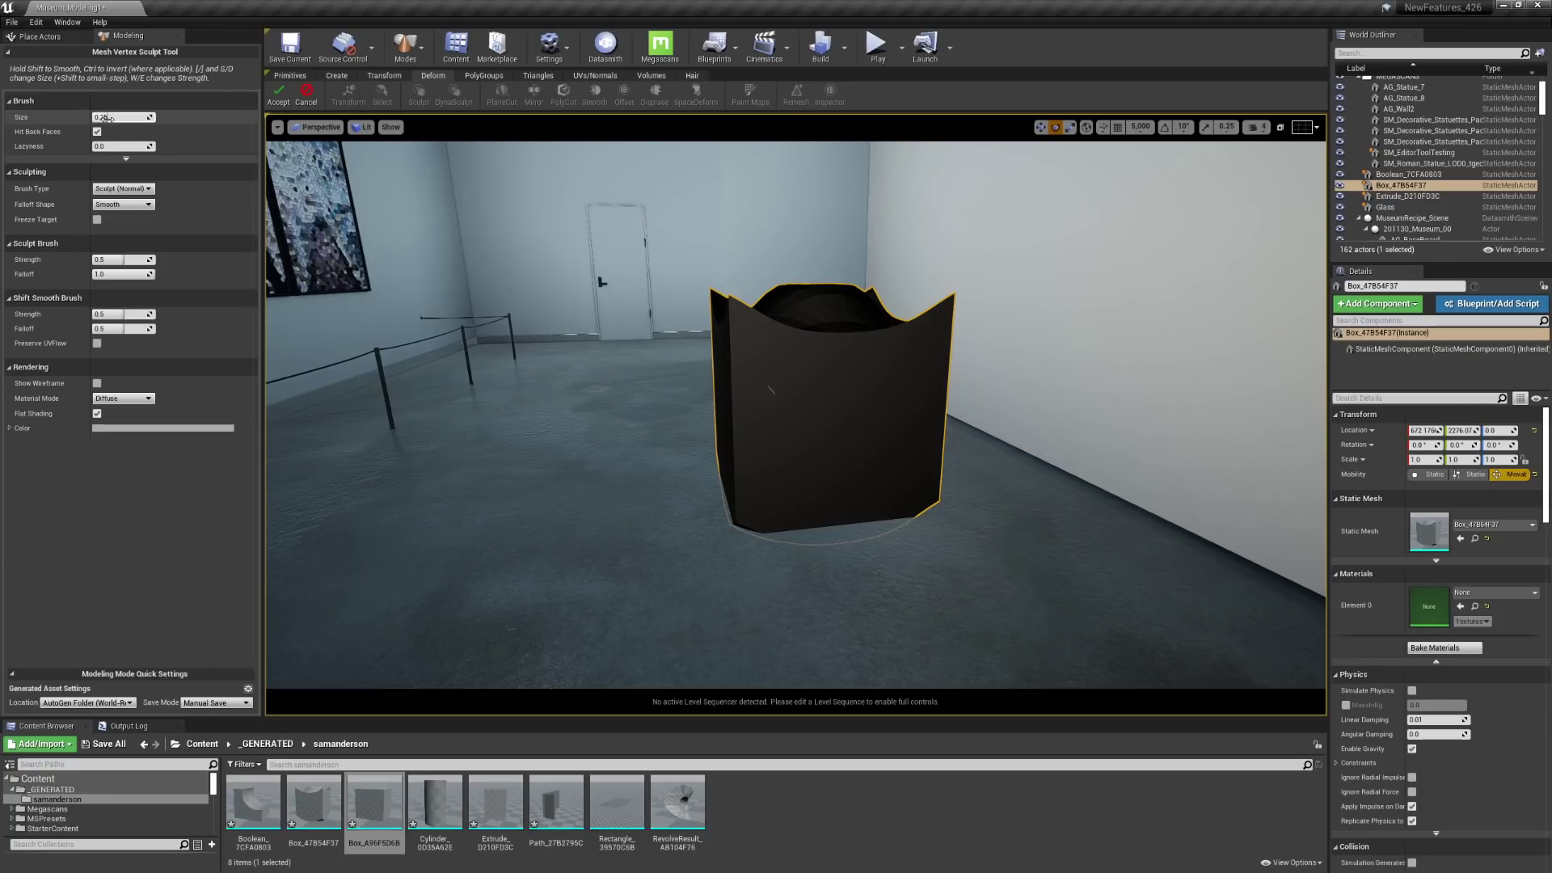
mouse_move(776, 389)
mouse_down()
mouse_move(767, 408)
mouse_move(803, 475)
mouse_move(907, 464)
mouse_move(942, 332)
mouse_move(950, 404)
mouse_move(789, 512)
mouse_move(842, 495)
mouse_up()
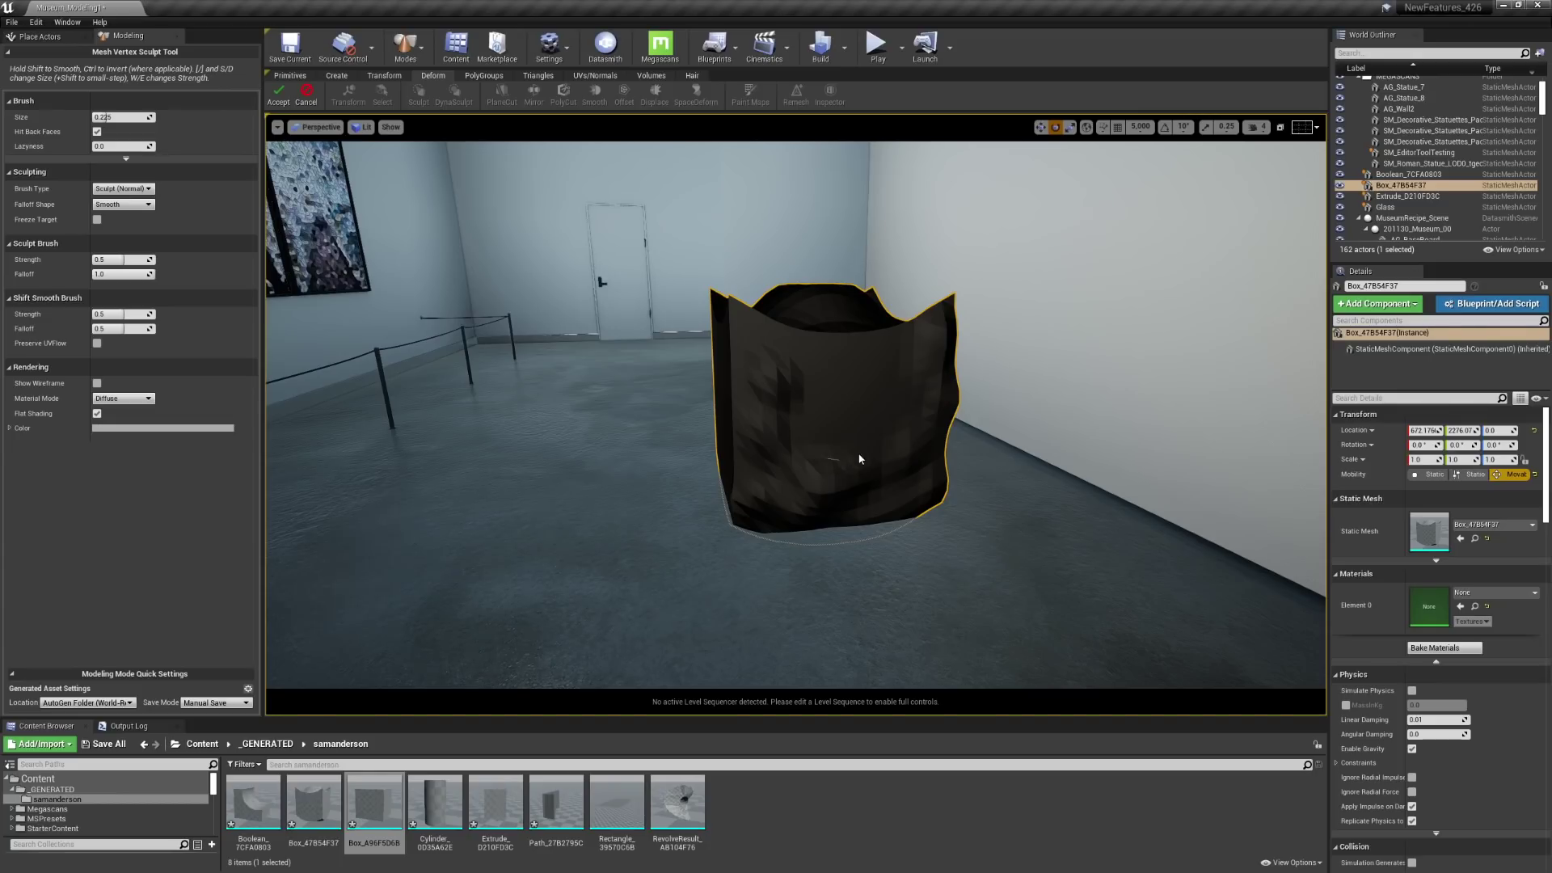
drag(864, 457, 911, 449)
- Test smaller brush sizes, enlarge the brush to 0.675, sculpt large rounded bulges on the box's sides, and accept the sculpt
key(bracketleft)
key(bracketleft)
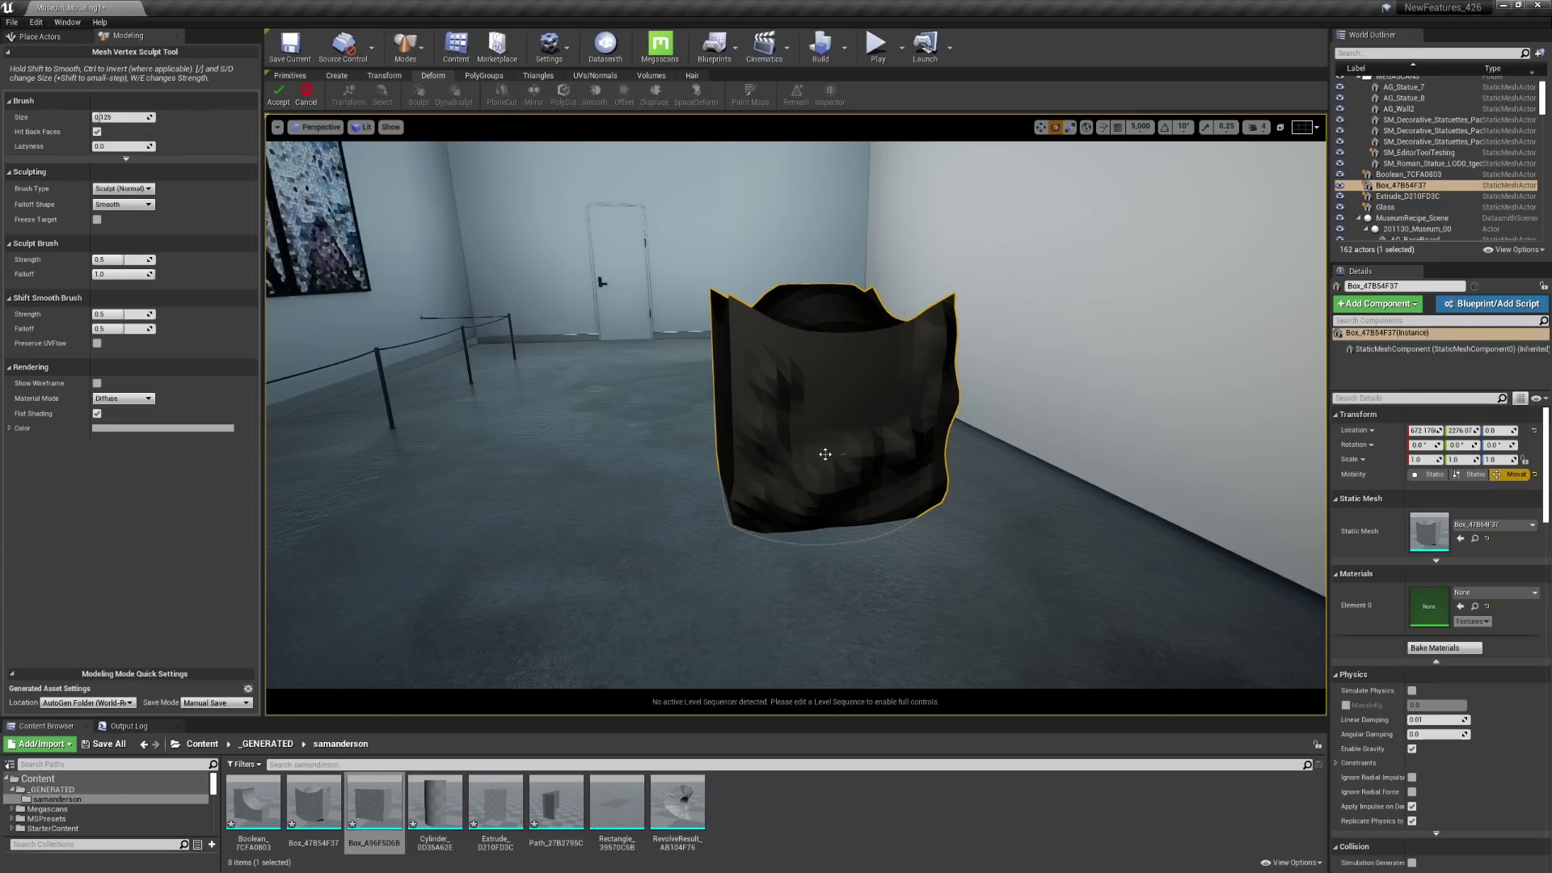
key(bracketleft)
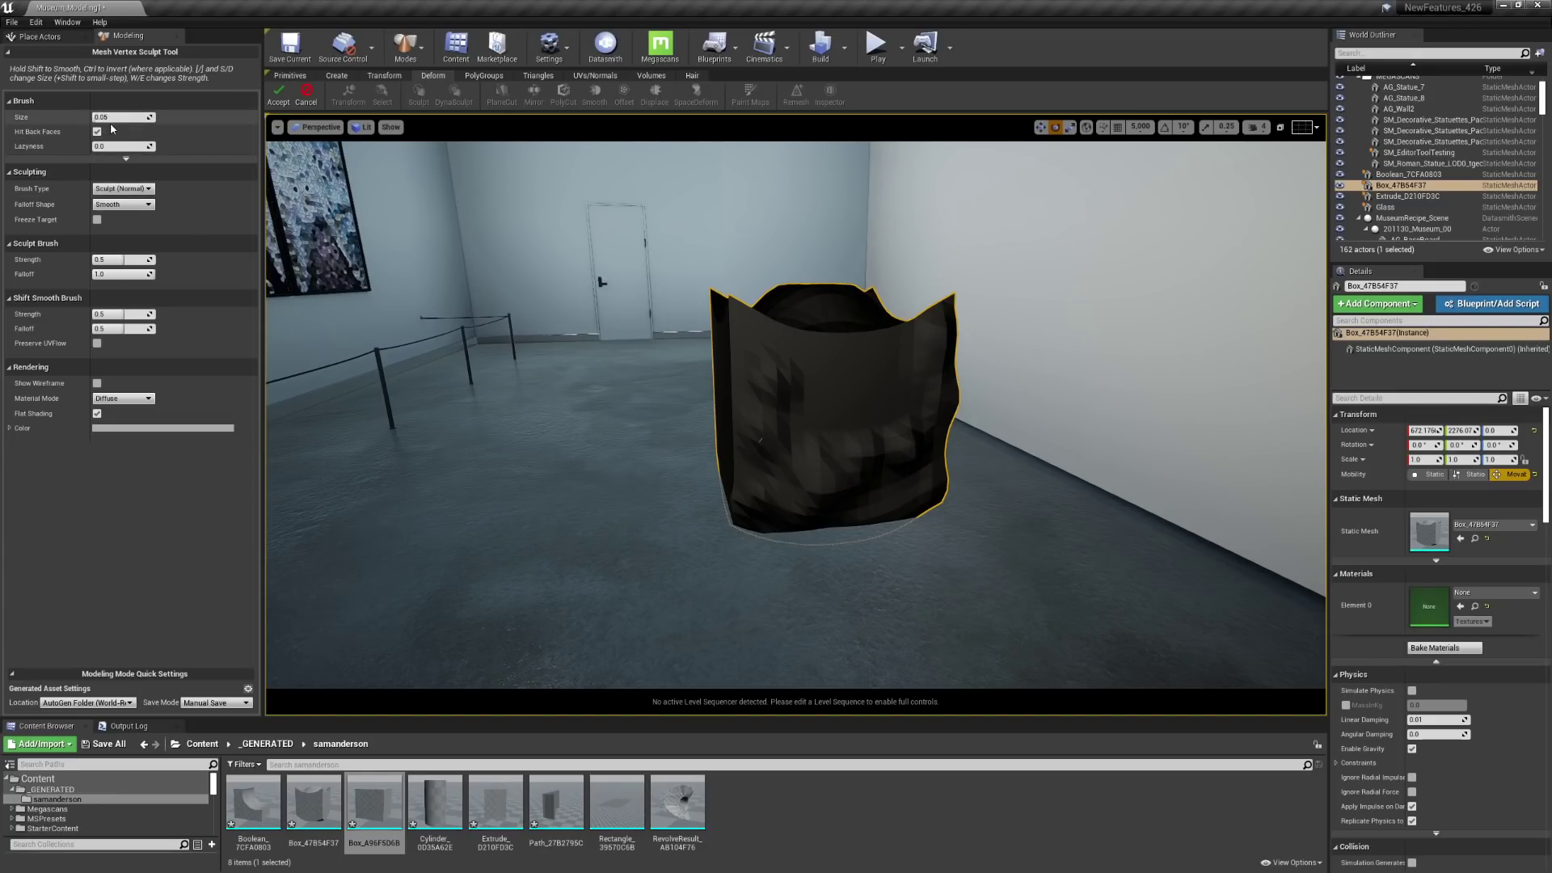
key(bracketright)
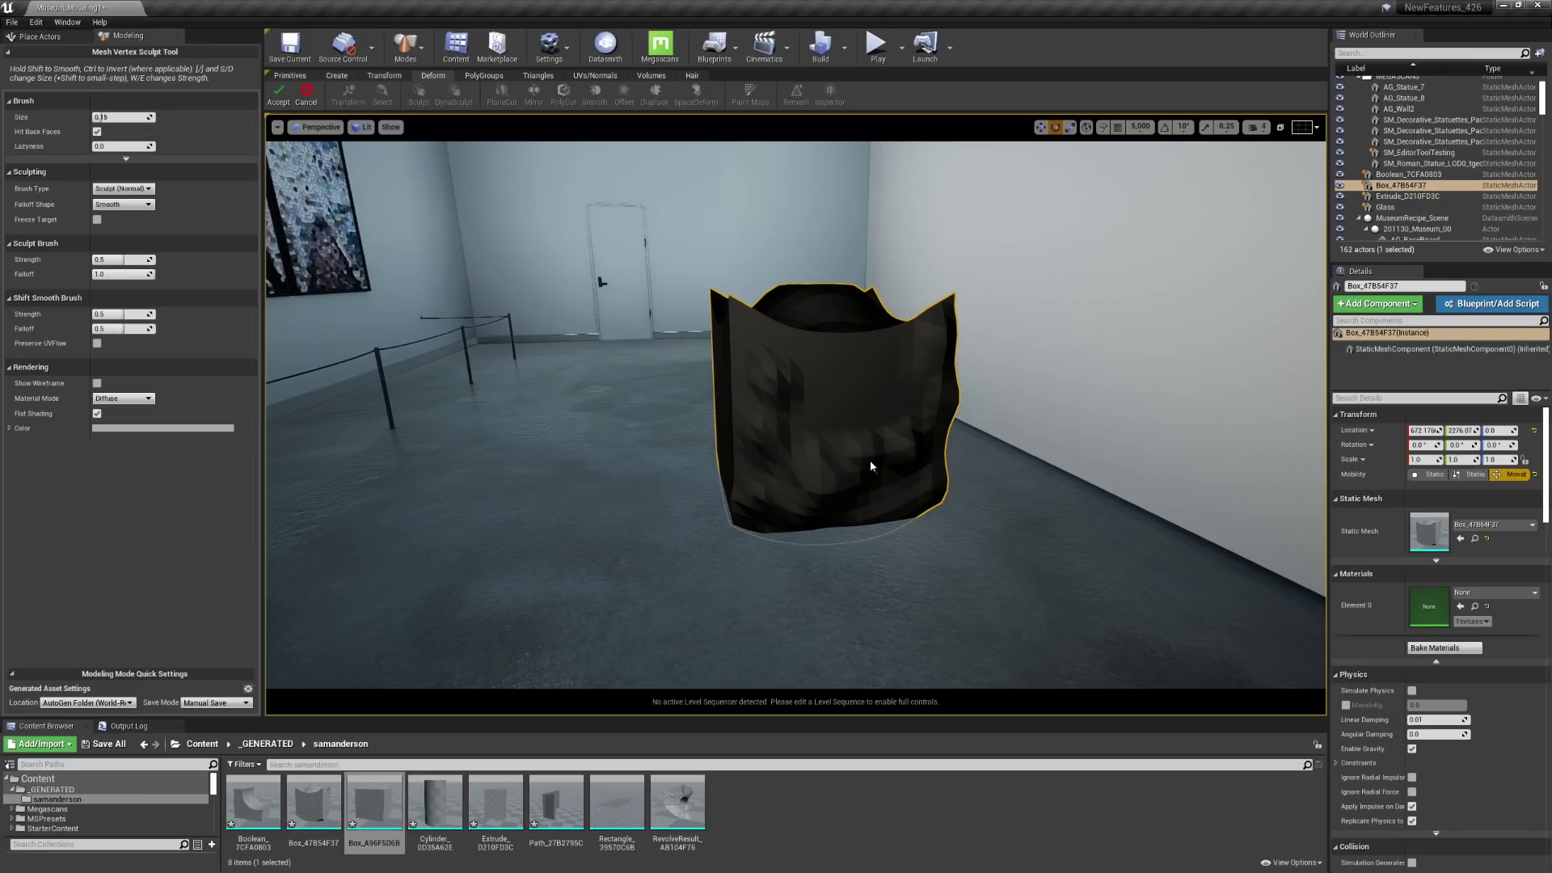
key(shift+bracketleft)
key(bracketright)
key(bracketright)
key(bracketright)
key(bracketright)
key(bracketright)
key(bracketright)
key(bracketright)
key(bracketright)
key(bracketright)
key(bracketright)
key(bracketright)
key(bracketright)
key(bracketright)
key(bracketright)
key(bracketright)
key(bracketright)
key(bracketright)
key(bracketright)
key(bracketright)
key(bracketright)
mouse_move(876, 471)
mouse_down()
mouse_move(871, 458)
mouse_move(824, 462)
mouse_move(884, 466)
mouse_move(759, 464)
mouse_move(831, 498)
mouse_up()
right_drag(858, 508, 969, 508)
key(a)
mouse_move(756, 507)
right_down()
mouse_move(776, 507)
mouse_move(728, 508)
right_up()
mouse_move(803, 449)
mouse_down()
mouse_move(815, 367)
mouse_move(858, 325)
mouse_move(789, 423)
mouse_move(833, 468)
mouse_up()
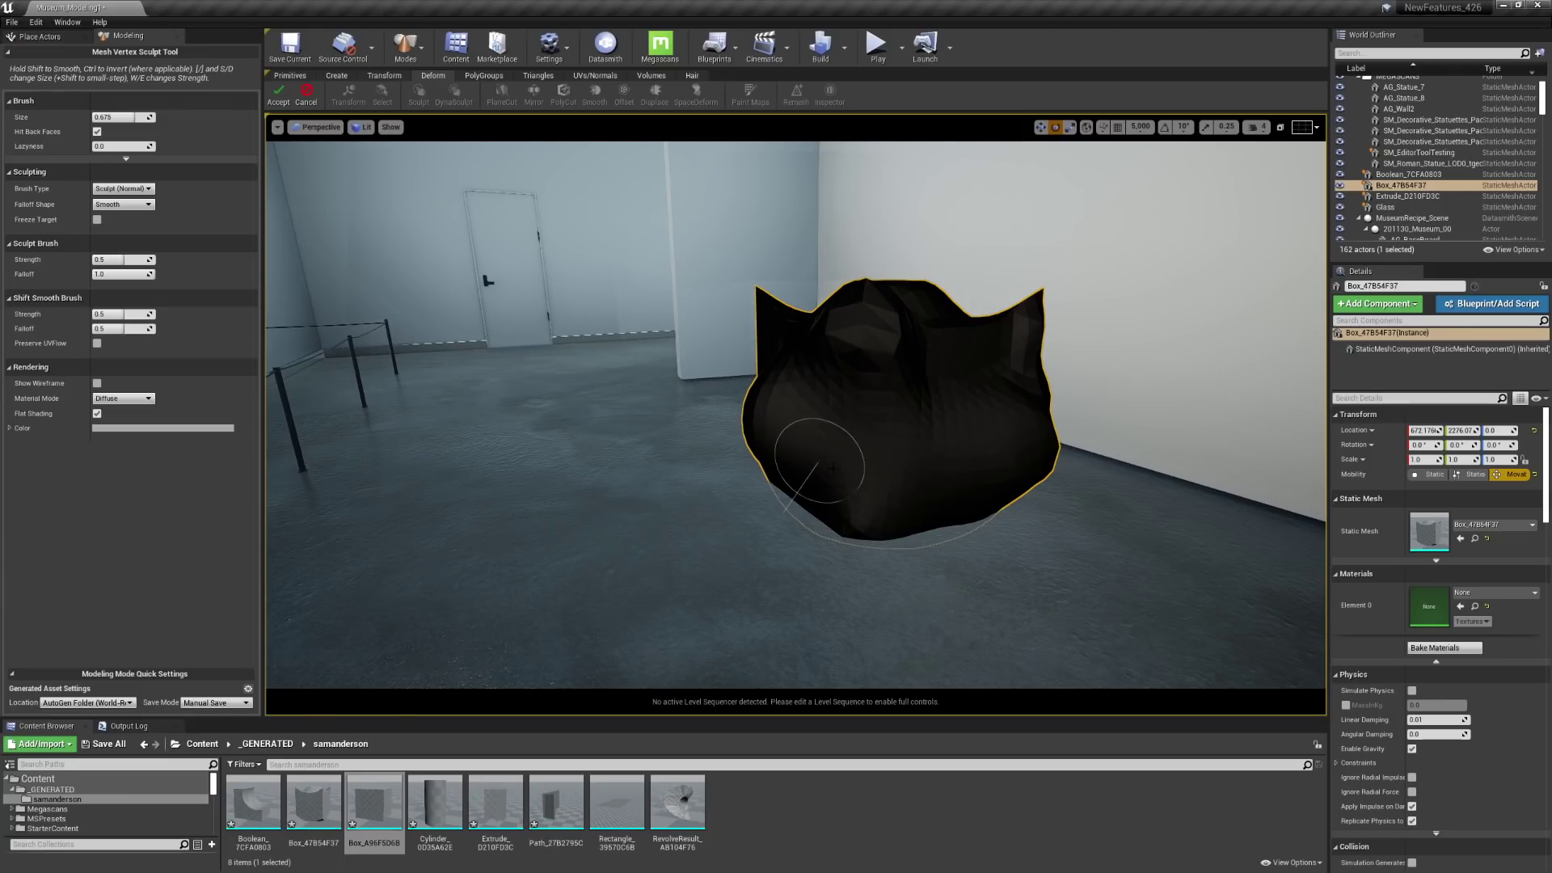
click(278, 94)
- Start dynamic sculpting on the displaced box and pull one upper corner up into a tall rounded peak with the Move brush
click(398, 95)
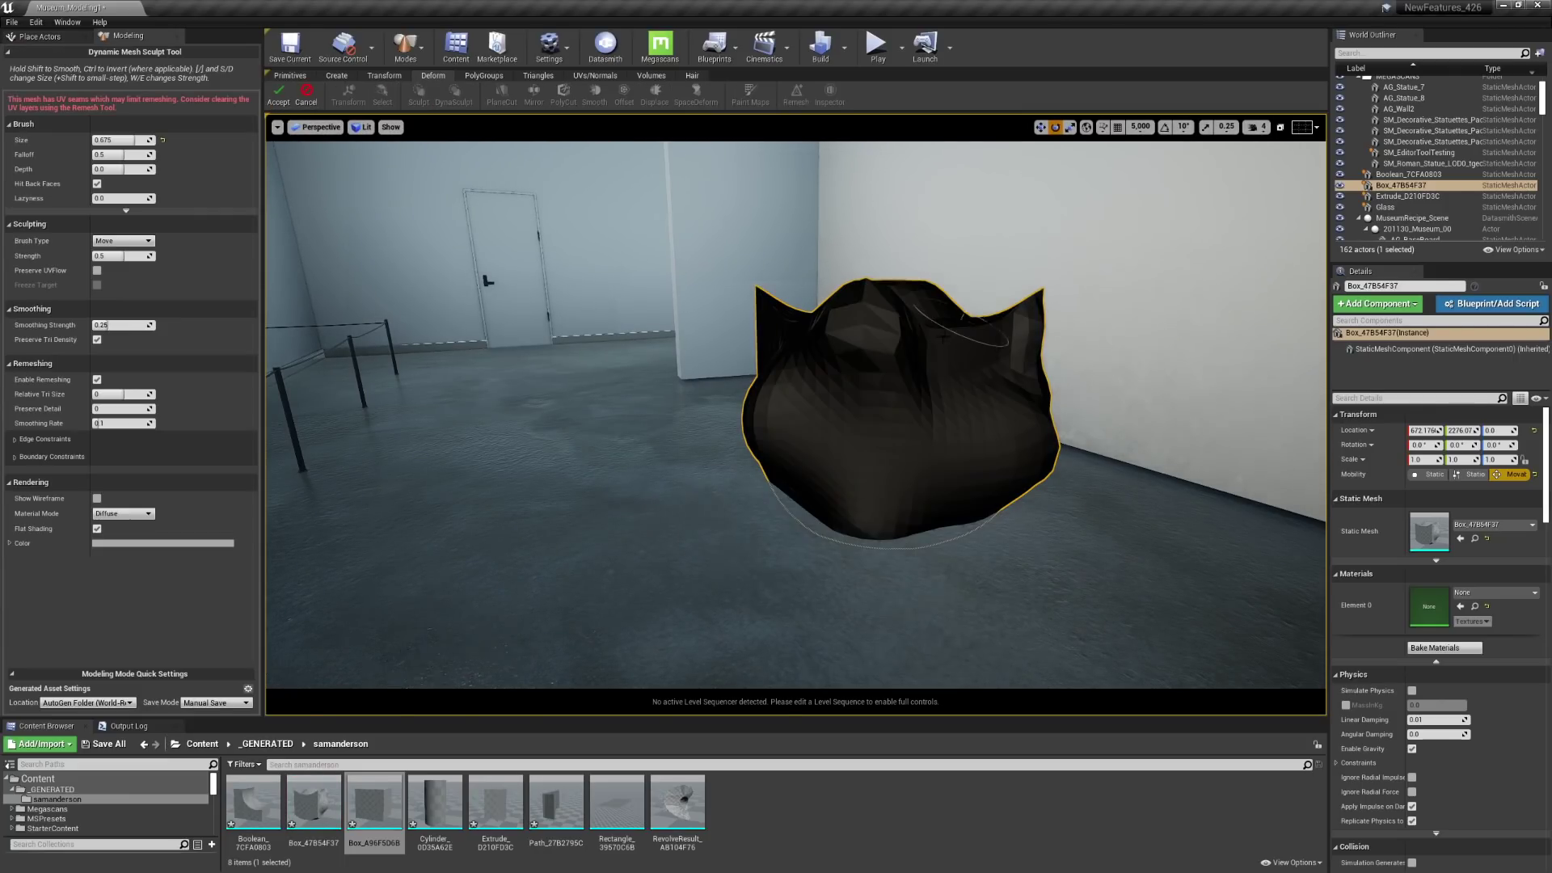
drag(938, 341, 780, 329)
drag(968, 410, 991, 290)
mouse_move(966, 384)
mouse_down()
mouse_move(1016, 426)
mouse_move(1042, 266)
mouse_move(1070, 206)
mouse_move(1038, 198)
mouse_up()
right_drag(965, 524, 1075, 525)
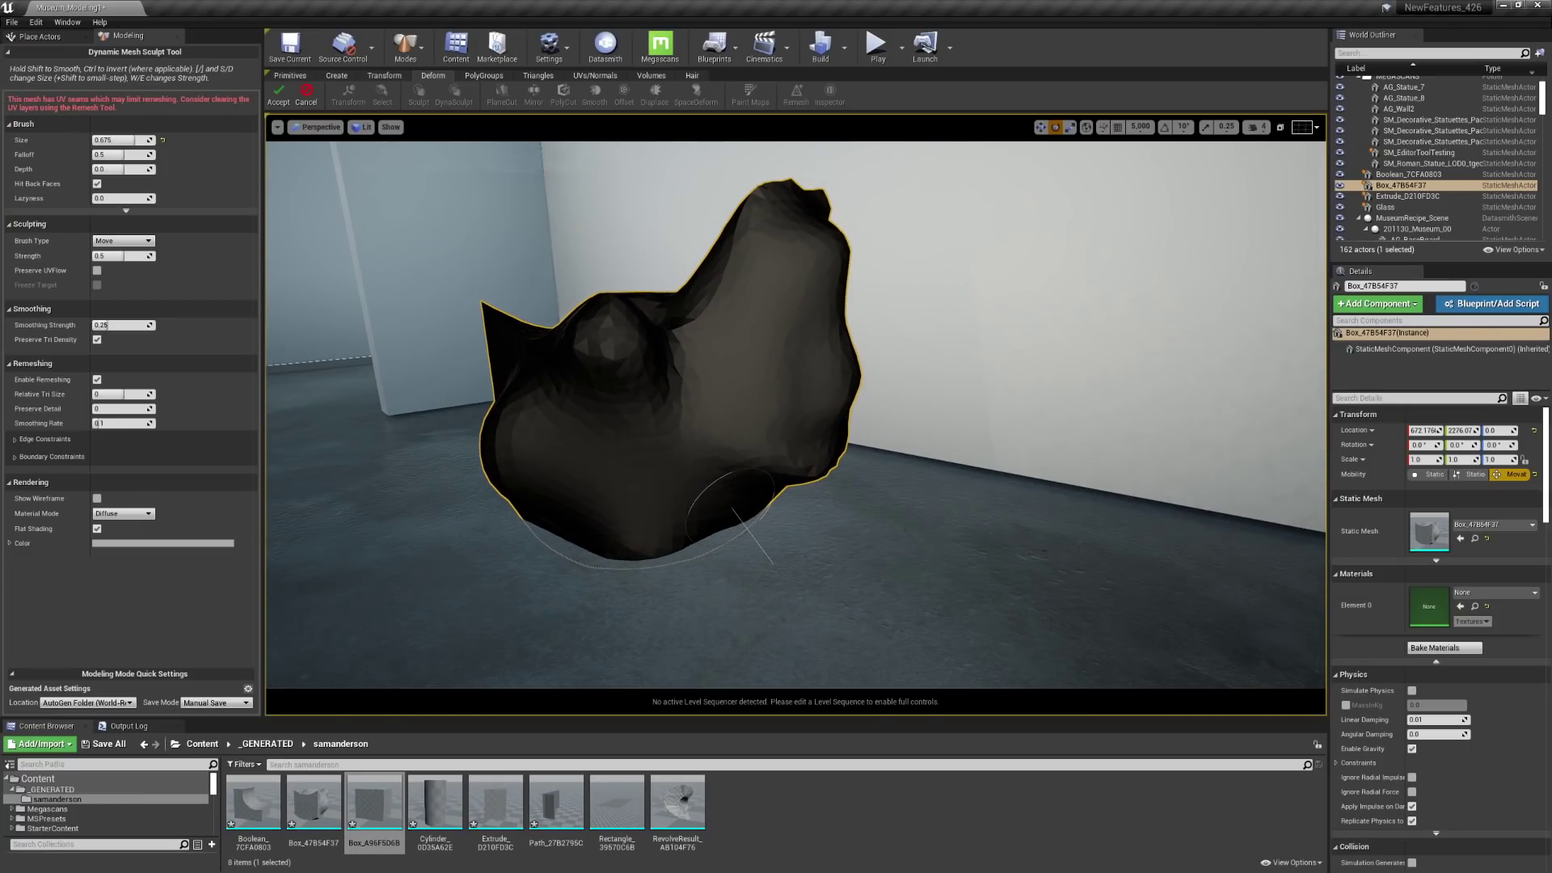
- Stretch the sides of the sculpted box outward with the dynamic Move brush and accept the sculpt
middle_drag(965, 525, 889, 465)
mouse_move(897, 492)
mouse_down()
mouse_move(849, 451)
mouse_move(820, 396)
mouse_up()
mouse_move(1059, 429)
mouse_down()
mouse_move(1034, 485)
mouse_move(1172, 464)
mouse_up()
right_drag(1172, 464, 816, 404)
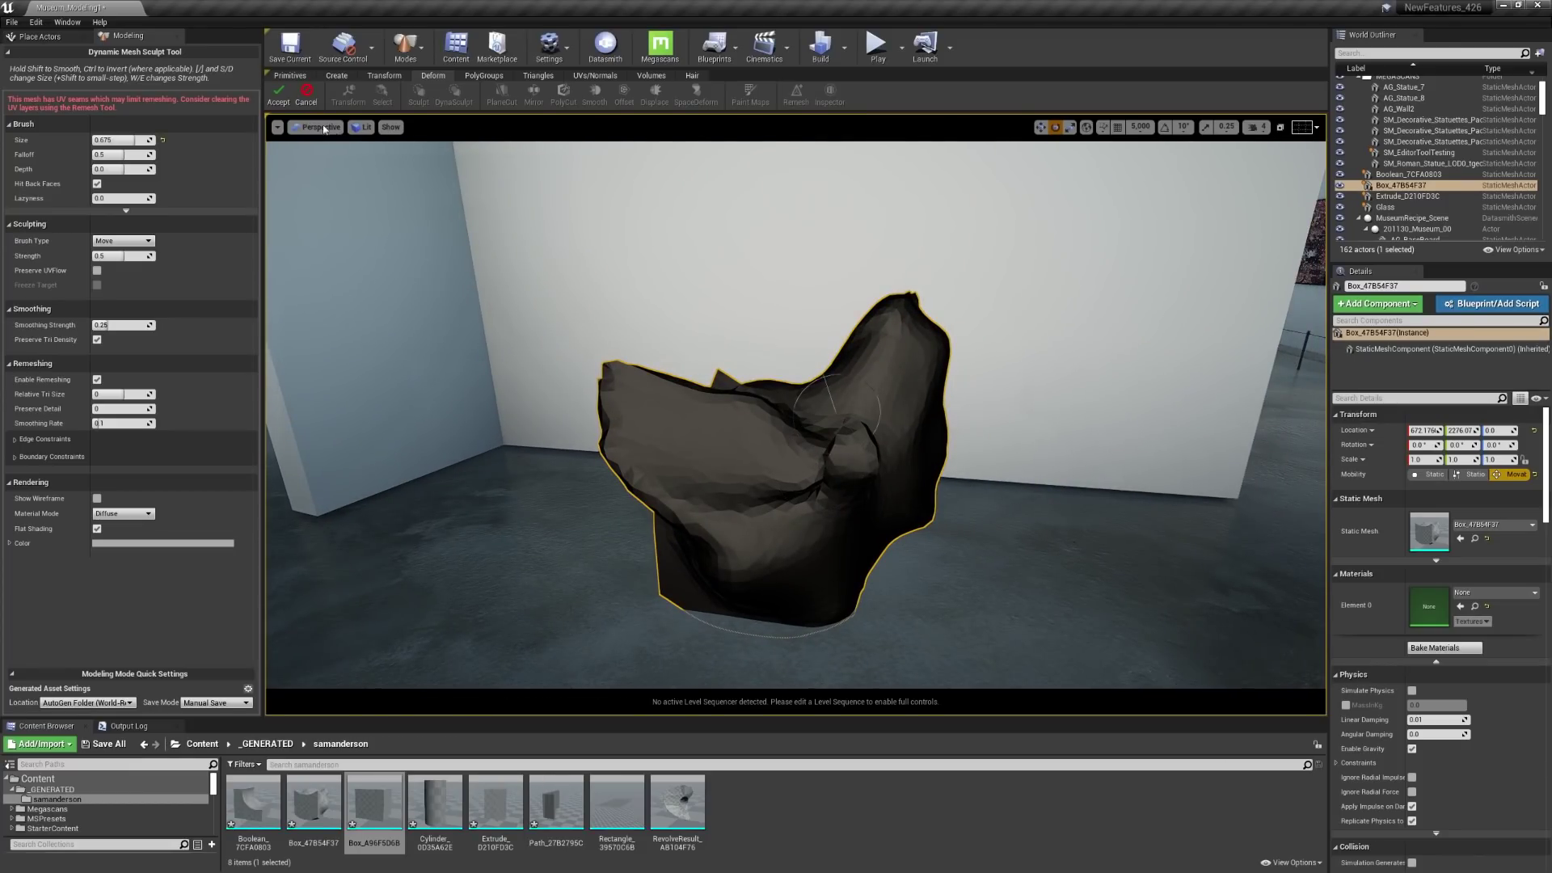
click(279, 96)
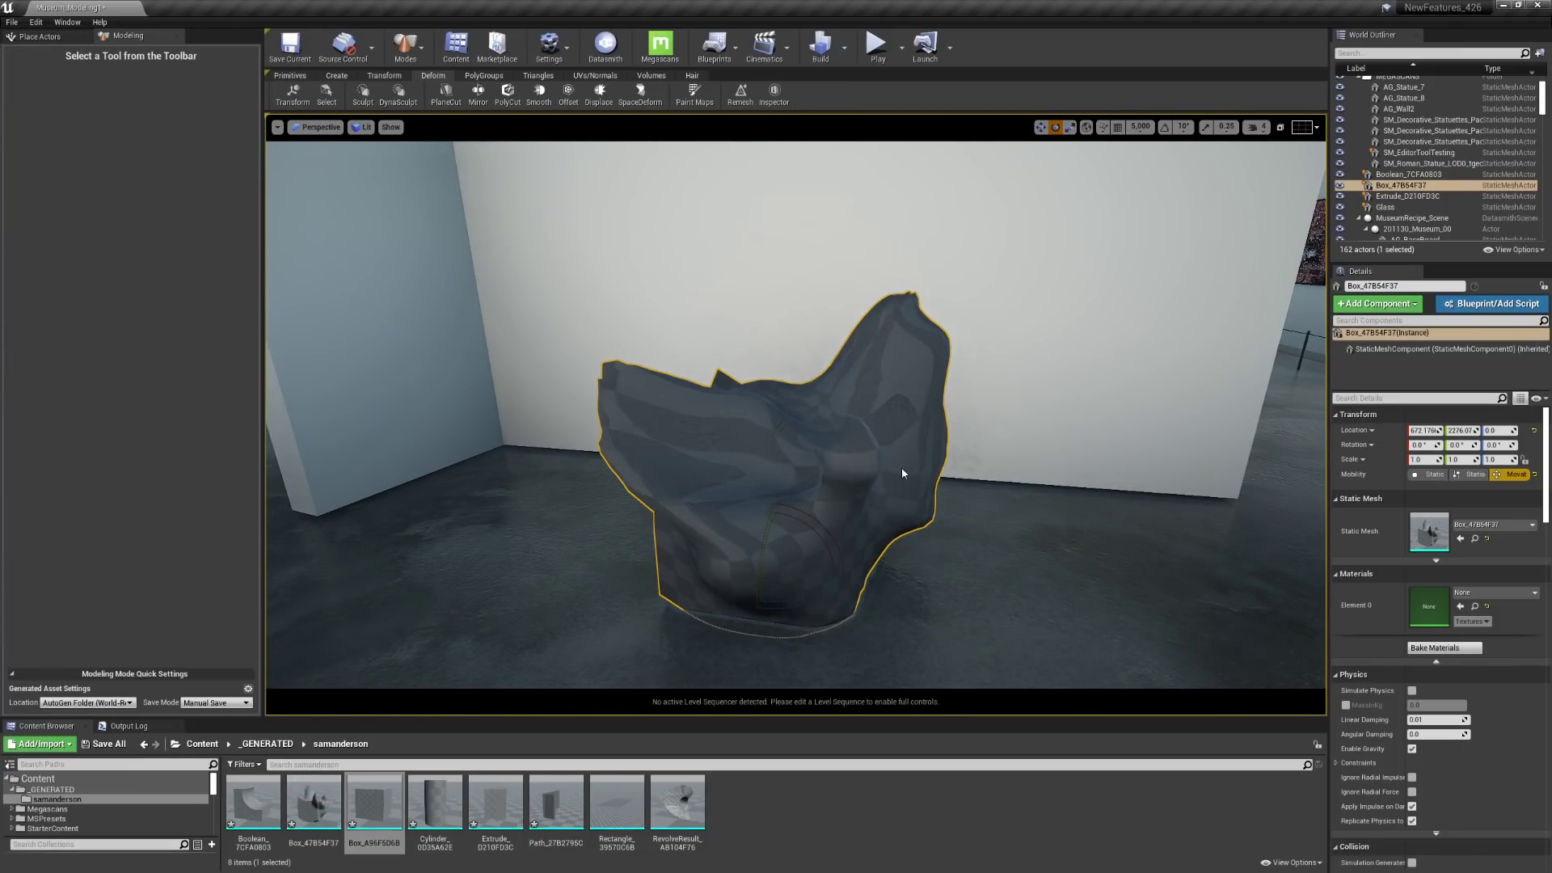
- Inspect the stretched checker pattern on the sculpted box, project new UVs with the Cube method, and accept the projection
mouse_move(819, 510)
right_down()
mouse_move(820, 461)
mouse_move(744, 461)
mouse_move(743, 413)
right_up()
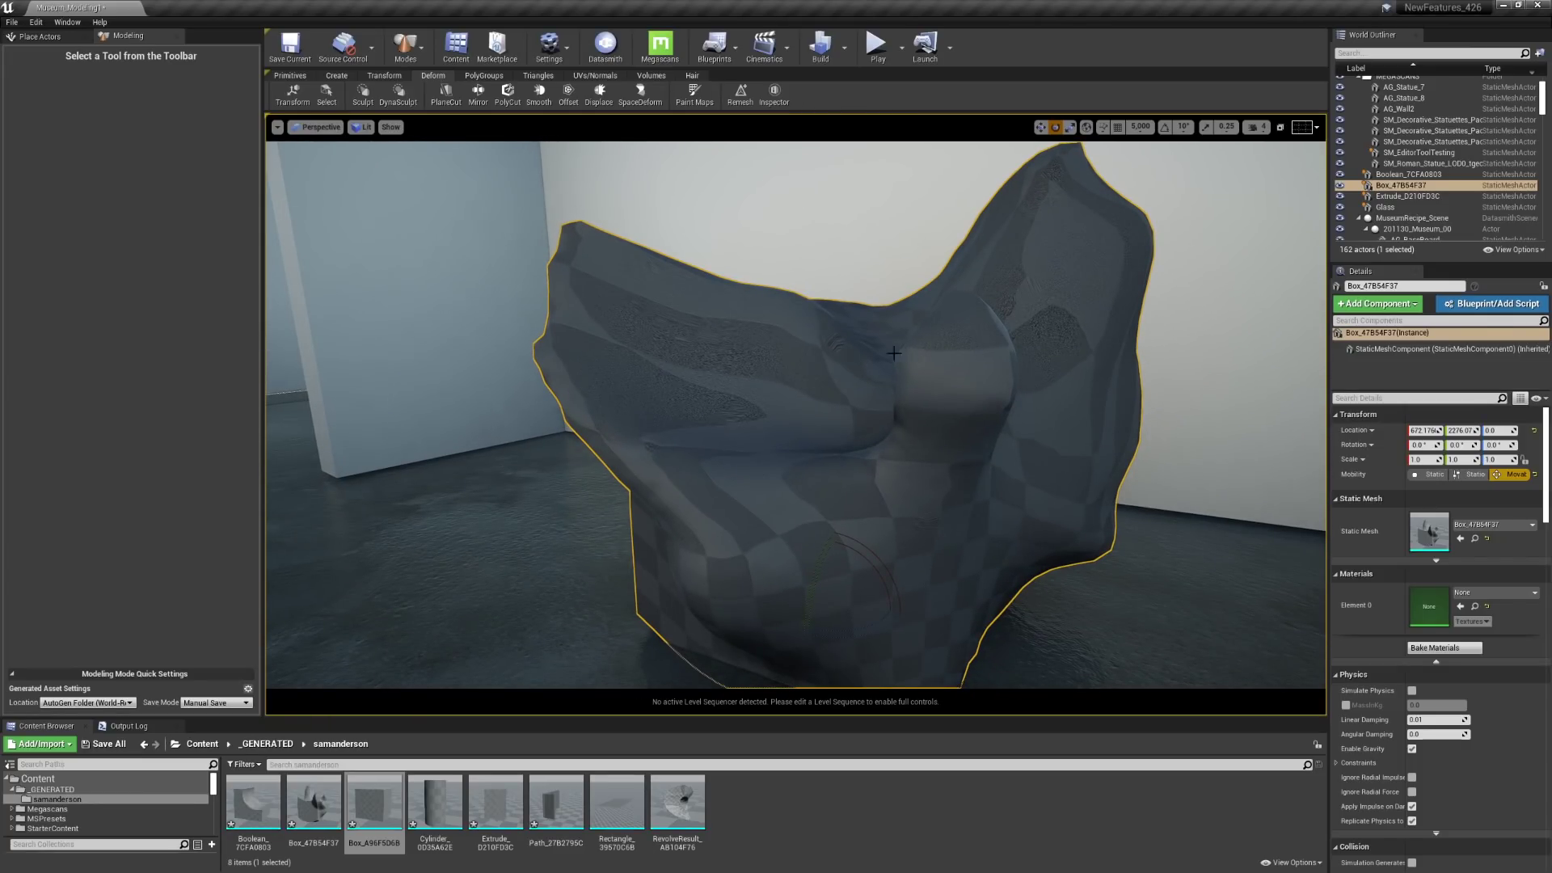
right_drag(903, 479, 831, 426)
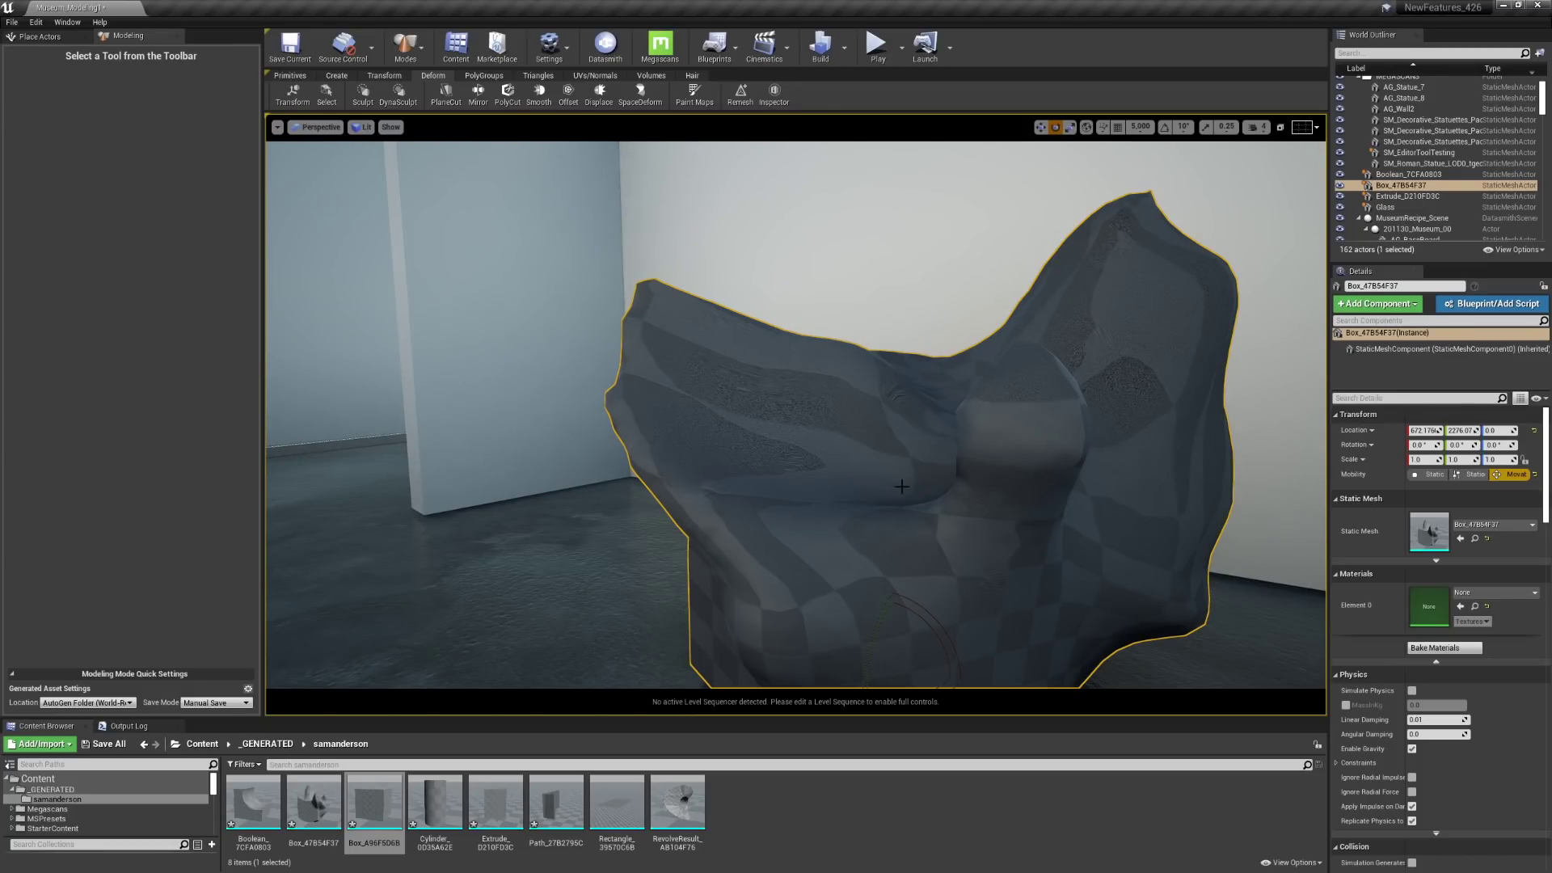
scroll(901, 485, down, 3)
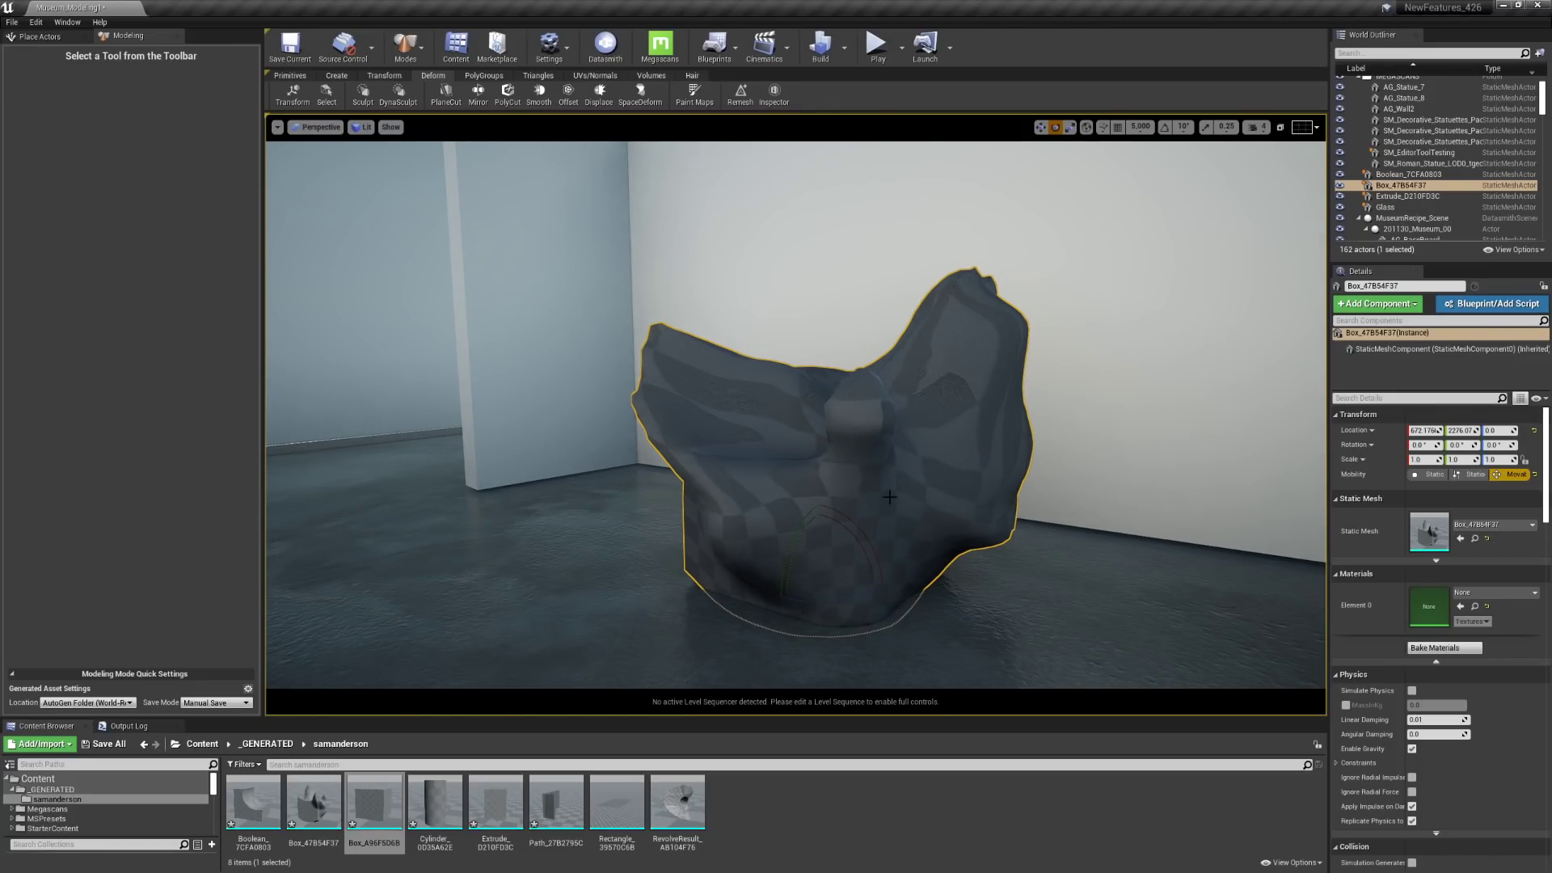
click(583, 76)
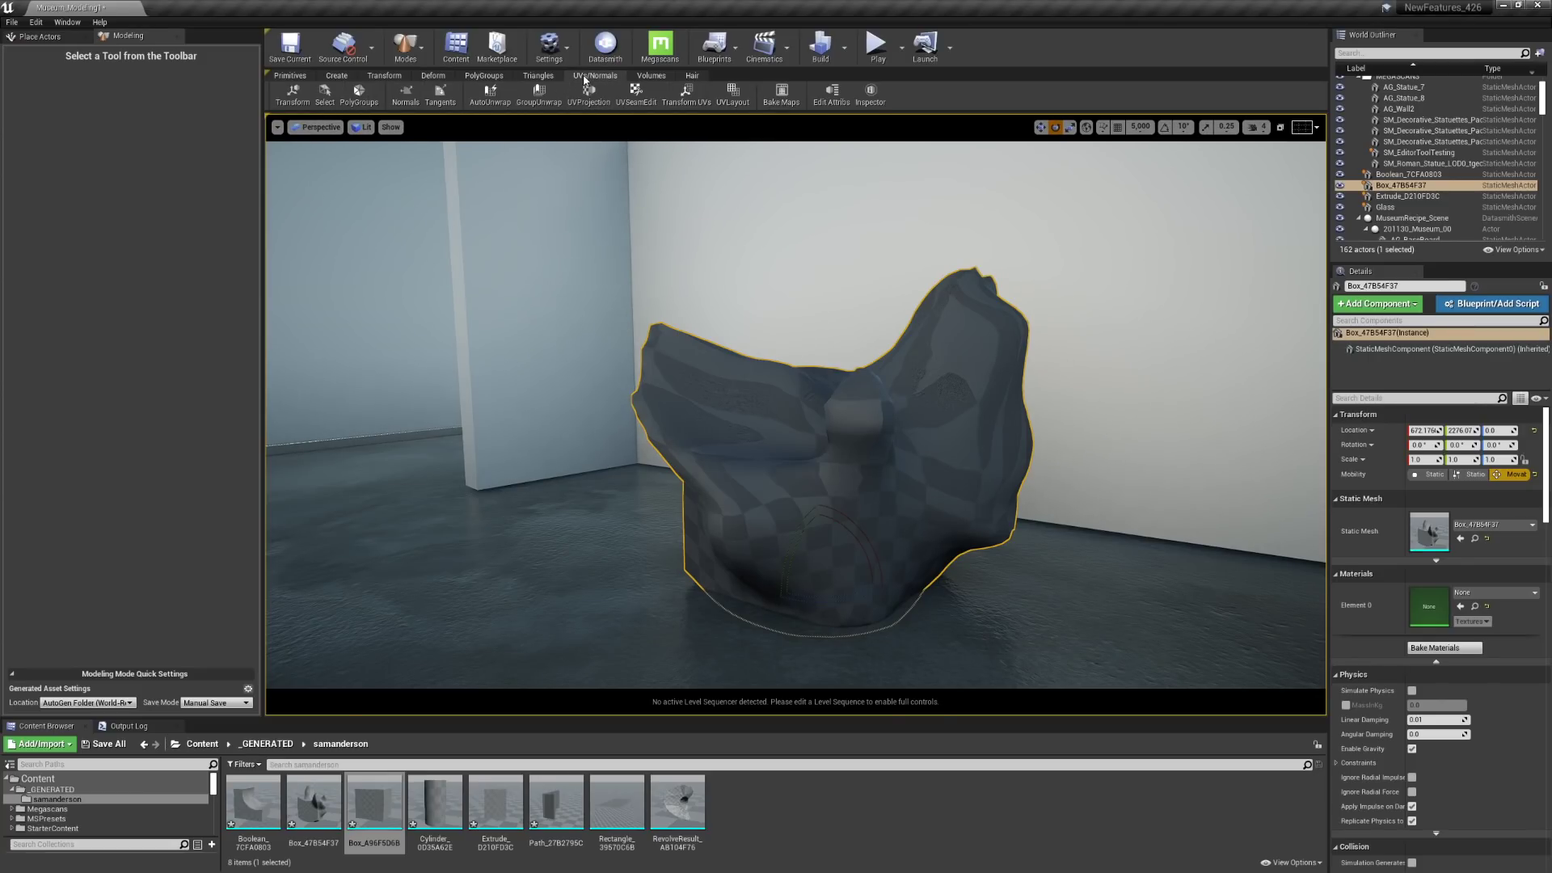
click(583, 91)
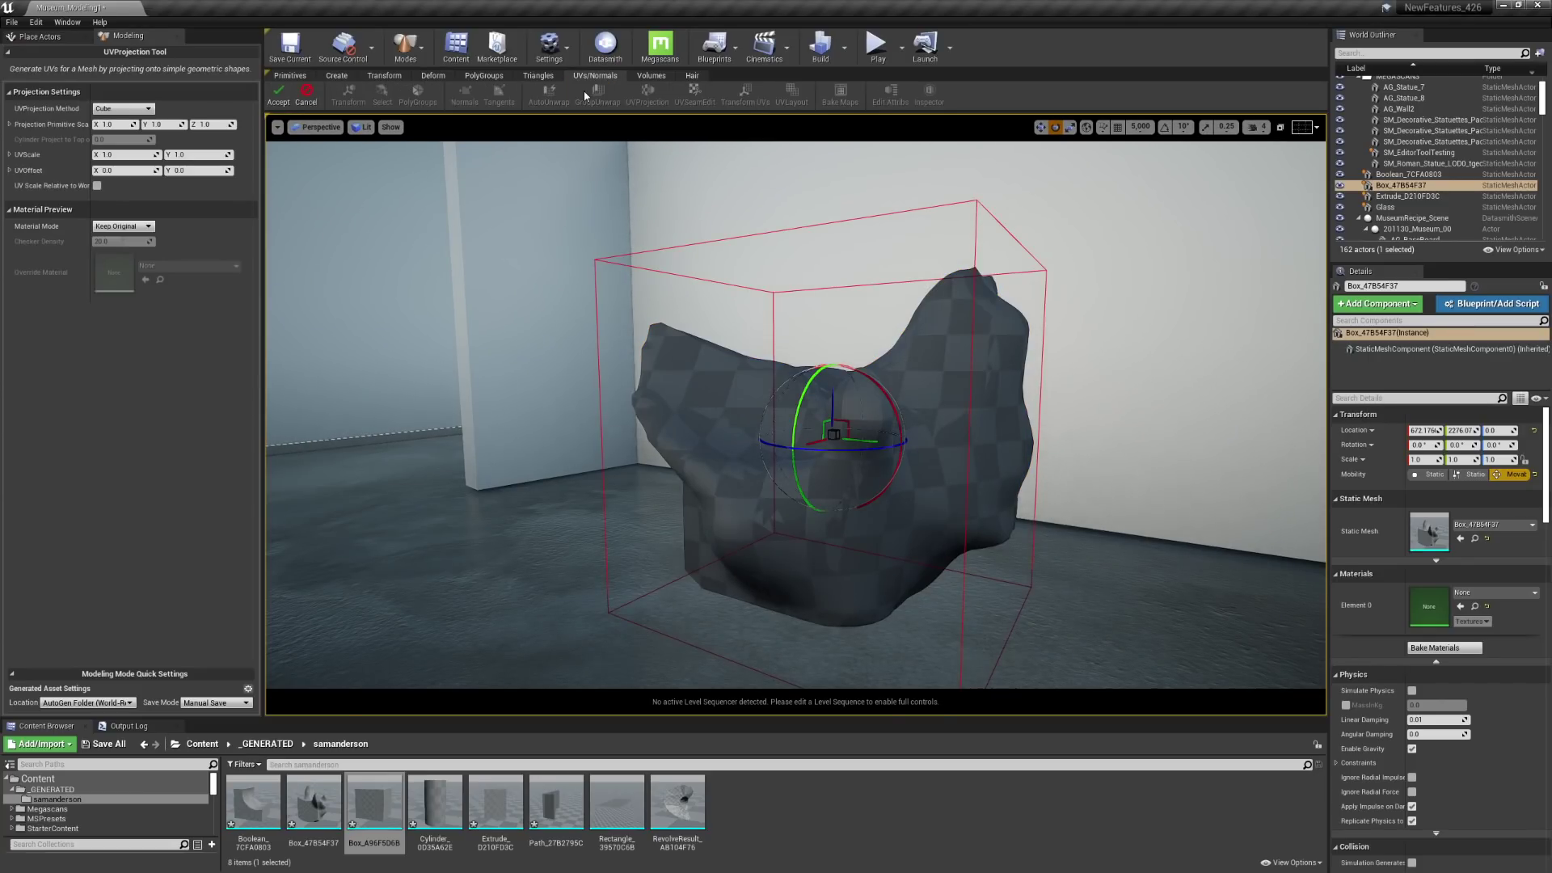
click(113, 110)
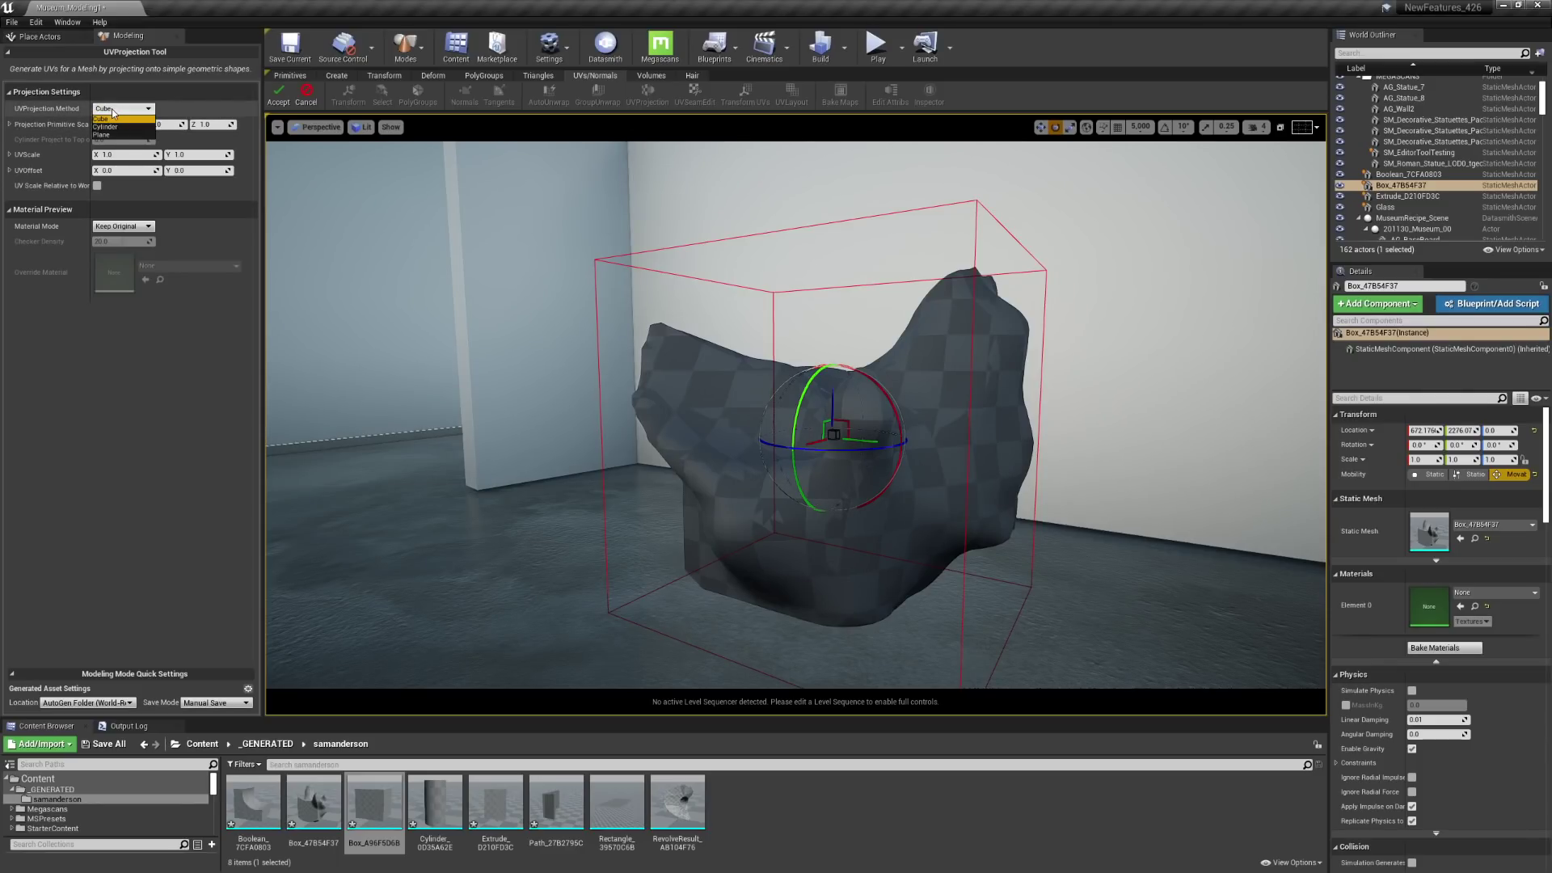
click(113, 118)
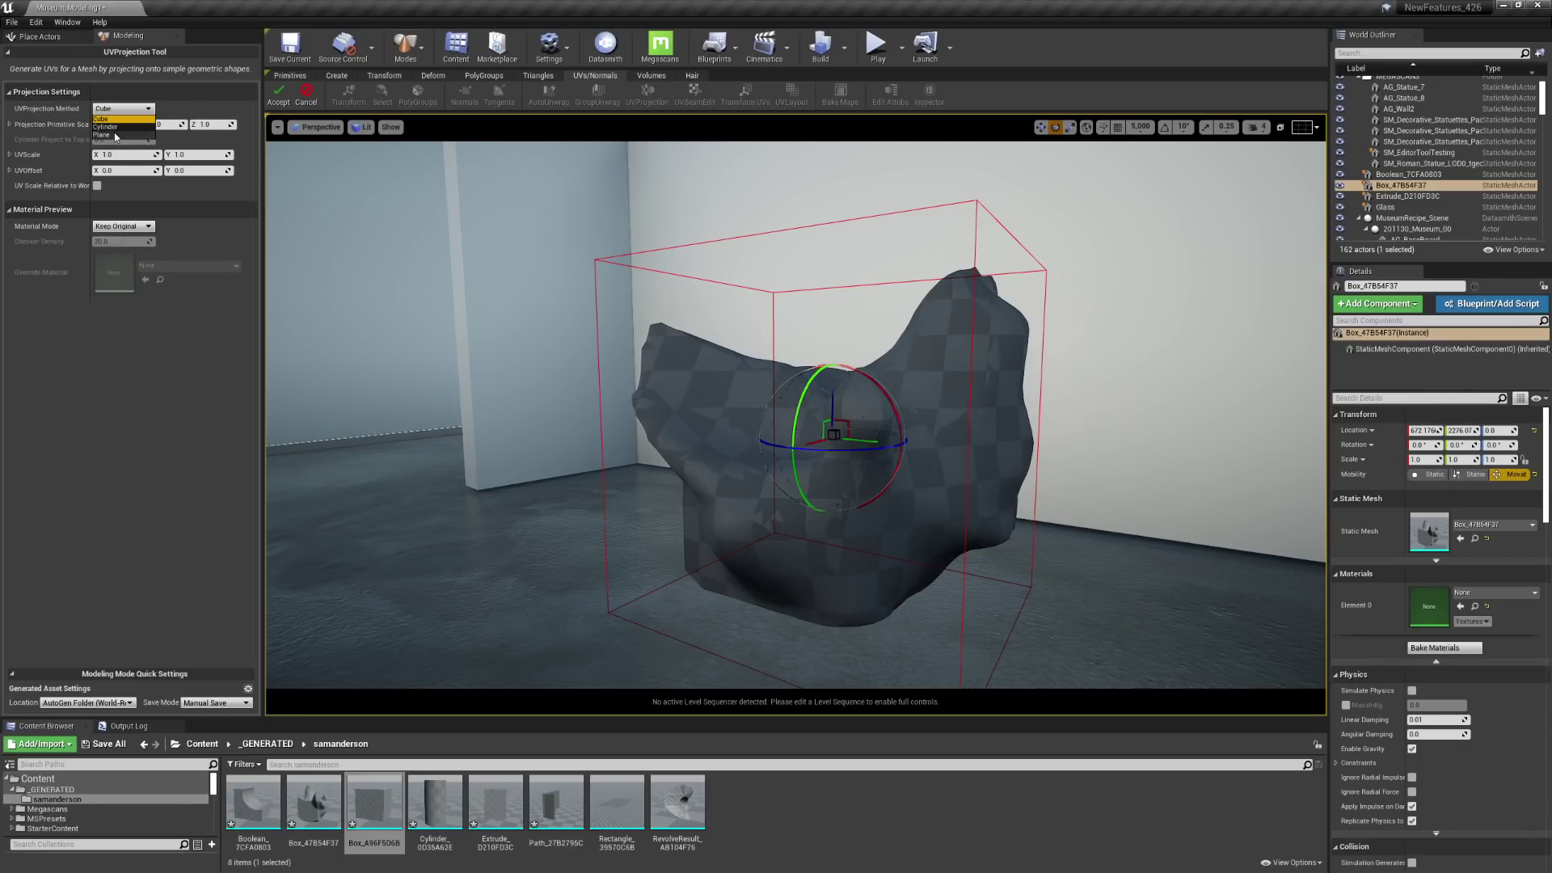
click(278, 94)
- Auto-unwrap the sculpted box's UVs, normalized to bounds, and accept the result
click(492, 89)
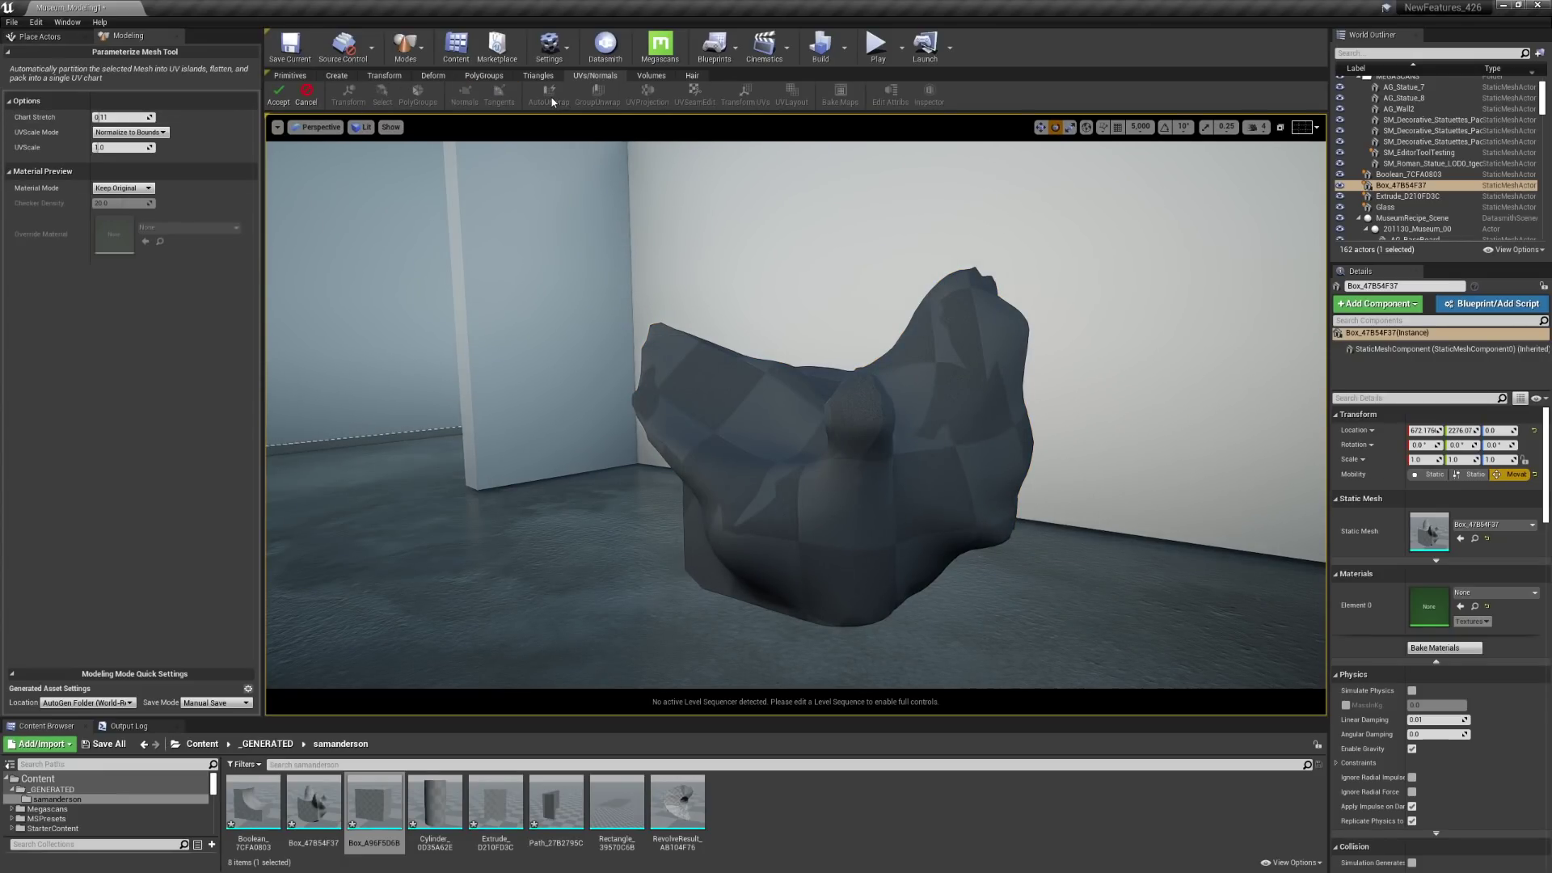
click(278, 94)
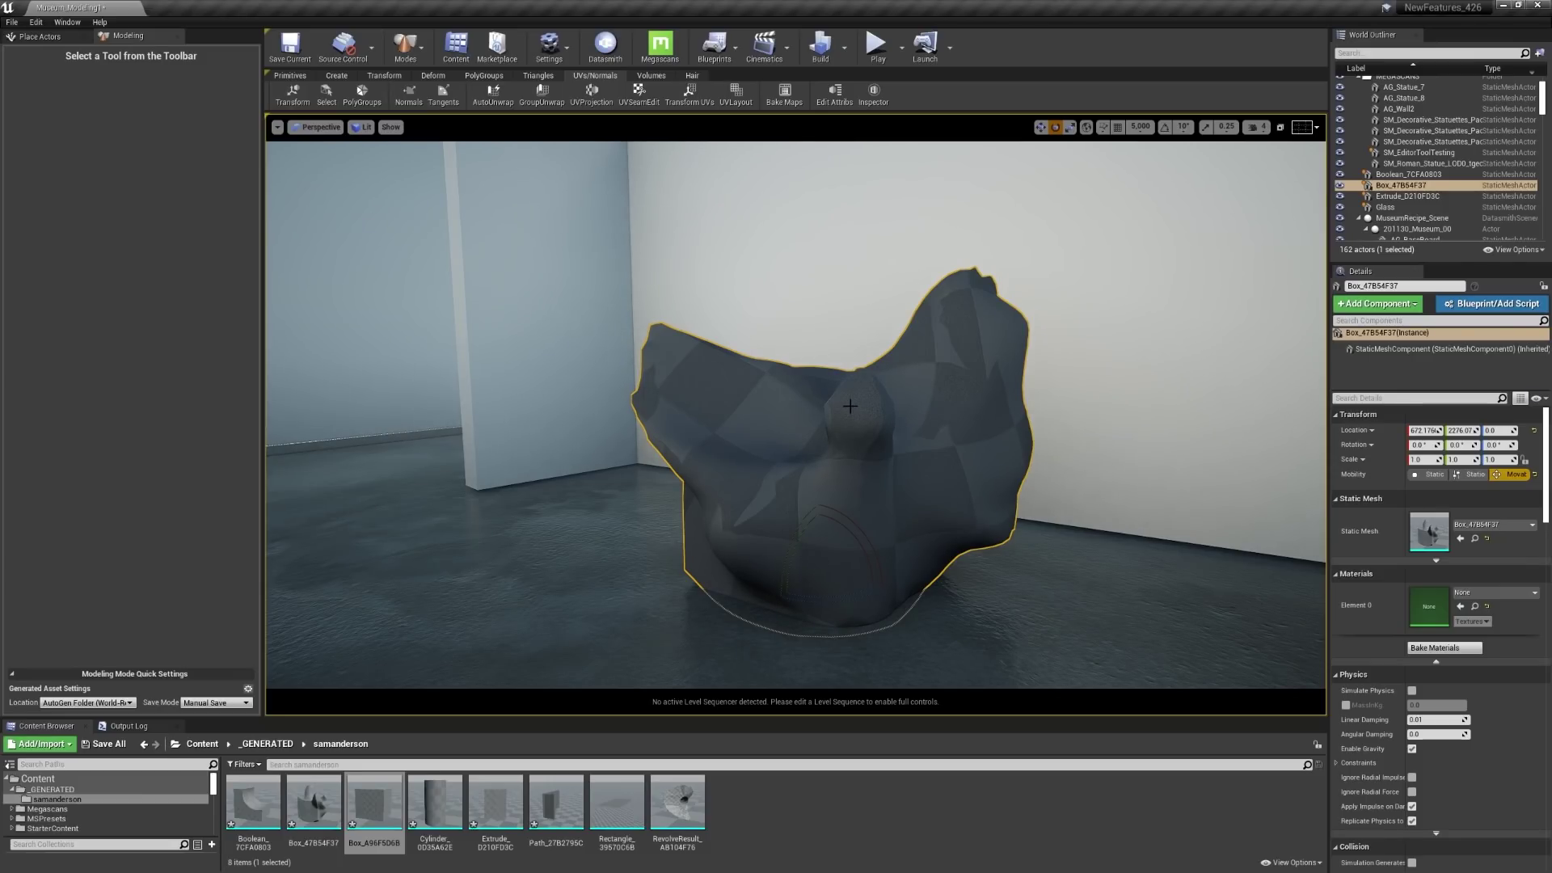
- Preview the sculpted box's UV layout with the Repack layout type and cancel the tool
right_drag(977, 535, 896, 468)
click(742, 95)
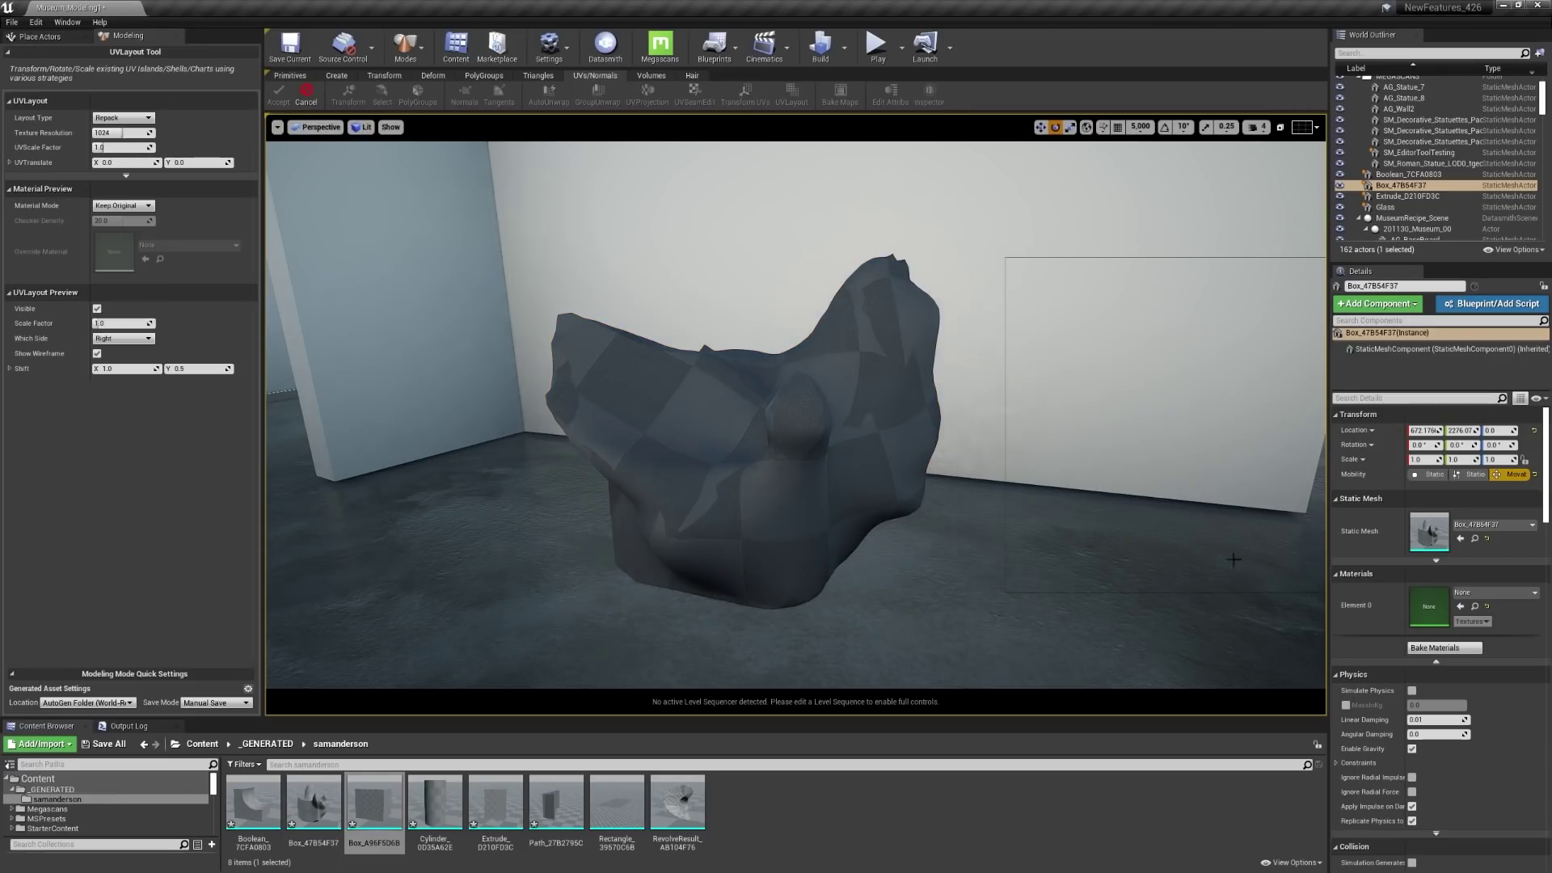
click(306, 96)
- Vertex-sculpt a large bulge out of the unwrapped box's side with the Sculpt (Normal) brush at size 0.675 and accept it
key(a)
right_drag(907, 507, 1019, 507)
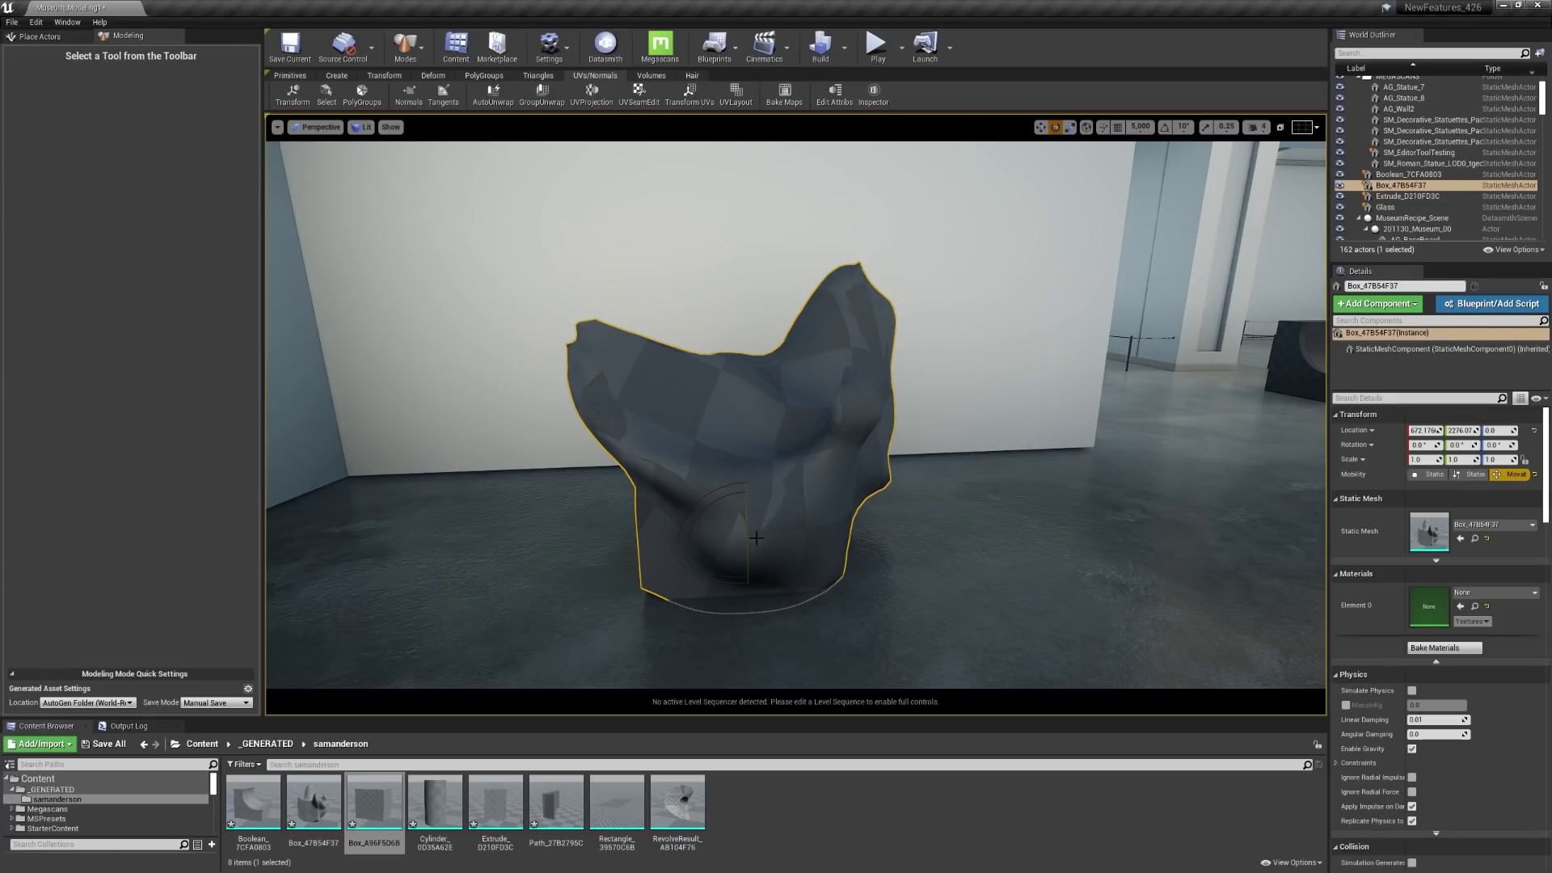
click(337, 75)
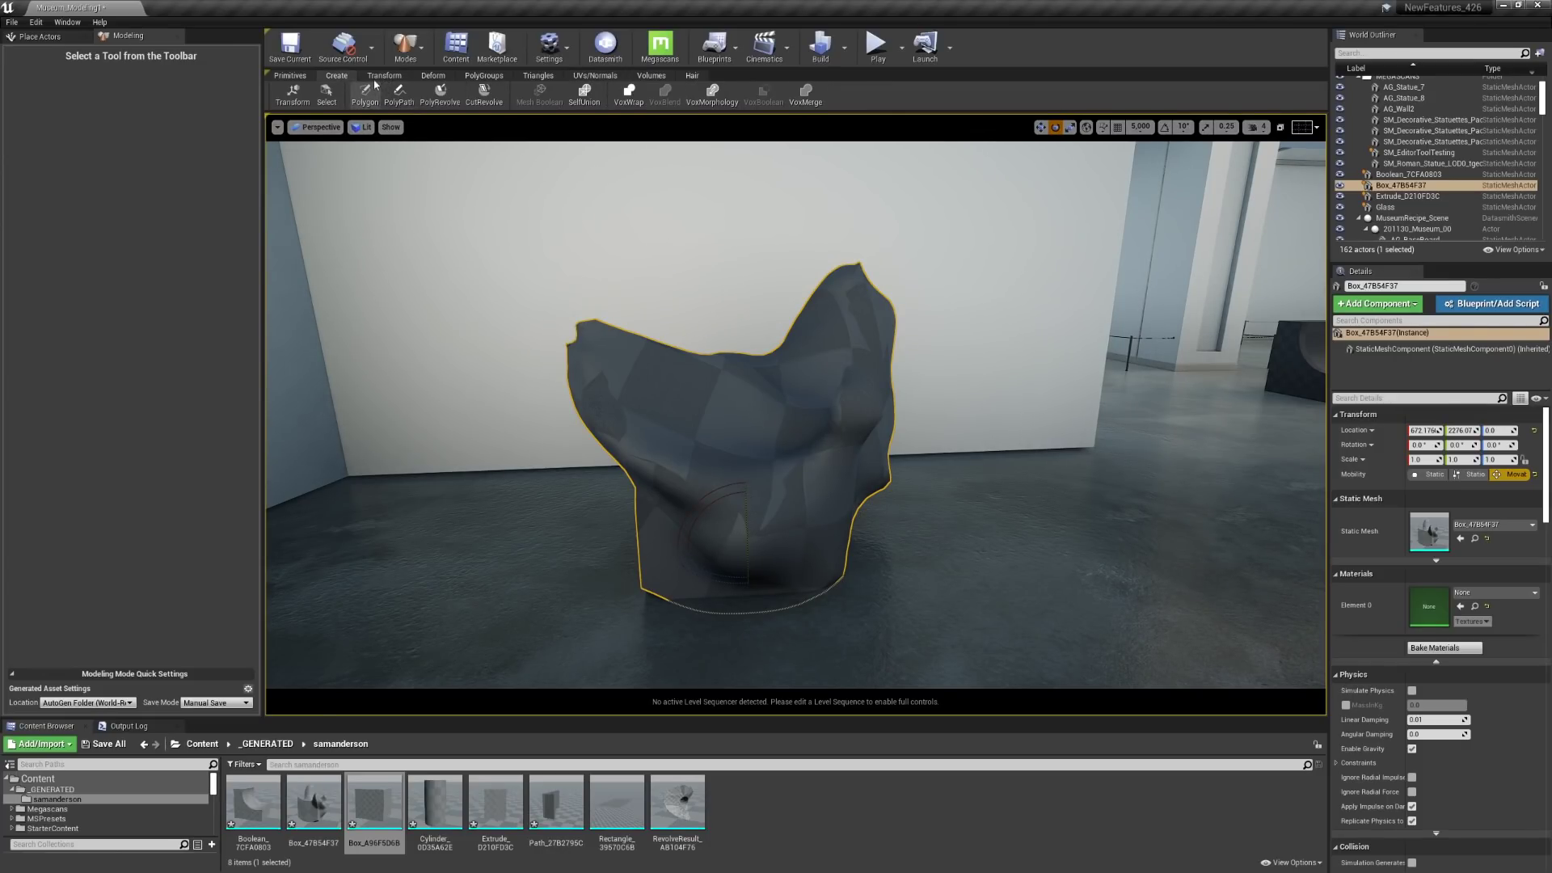
click(379, 76)
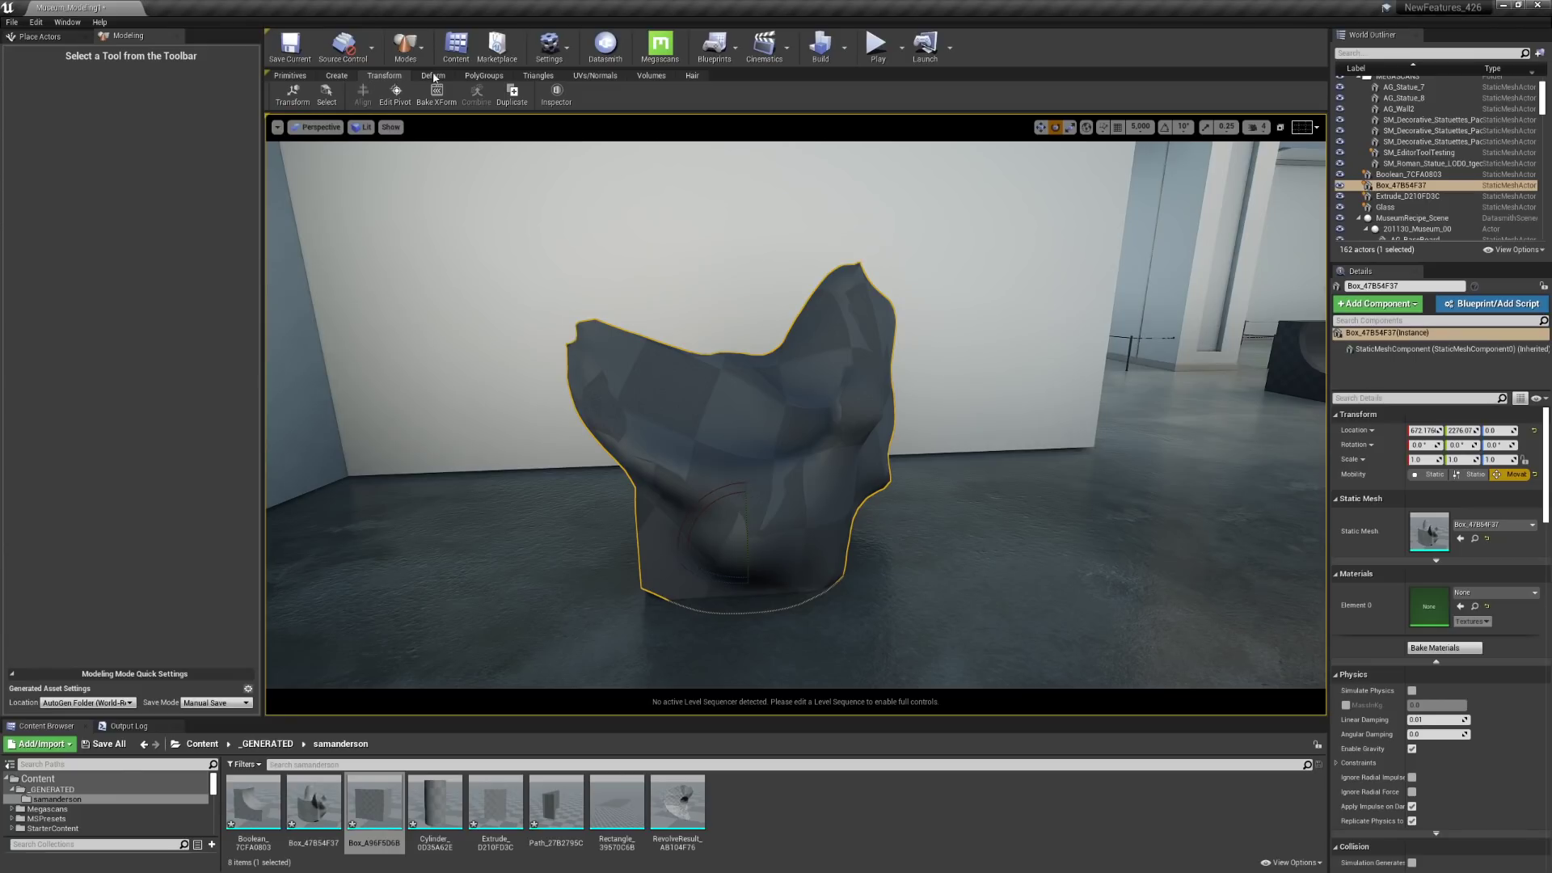
click(434, 76)
click(363, 93)
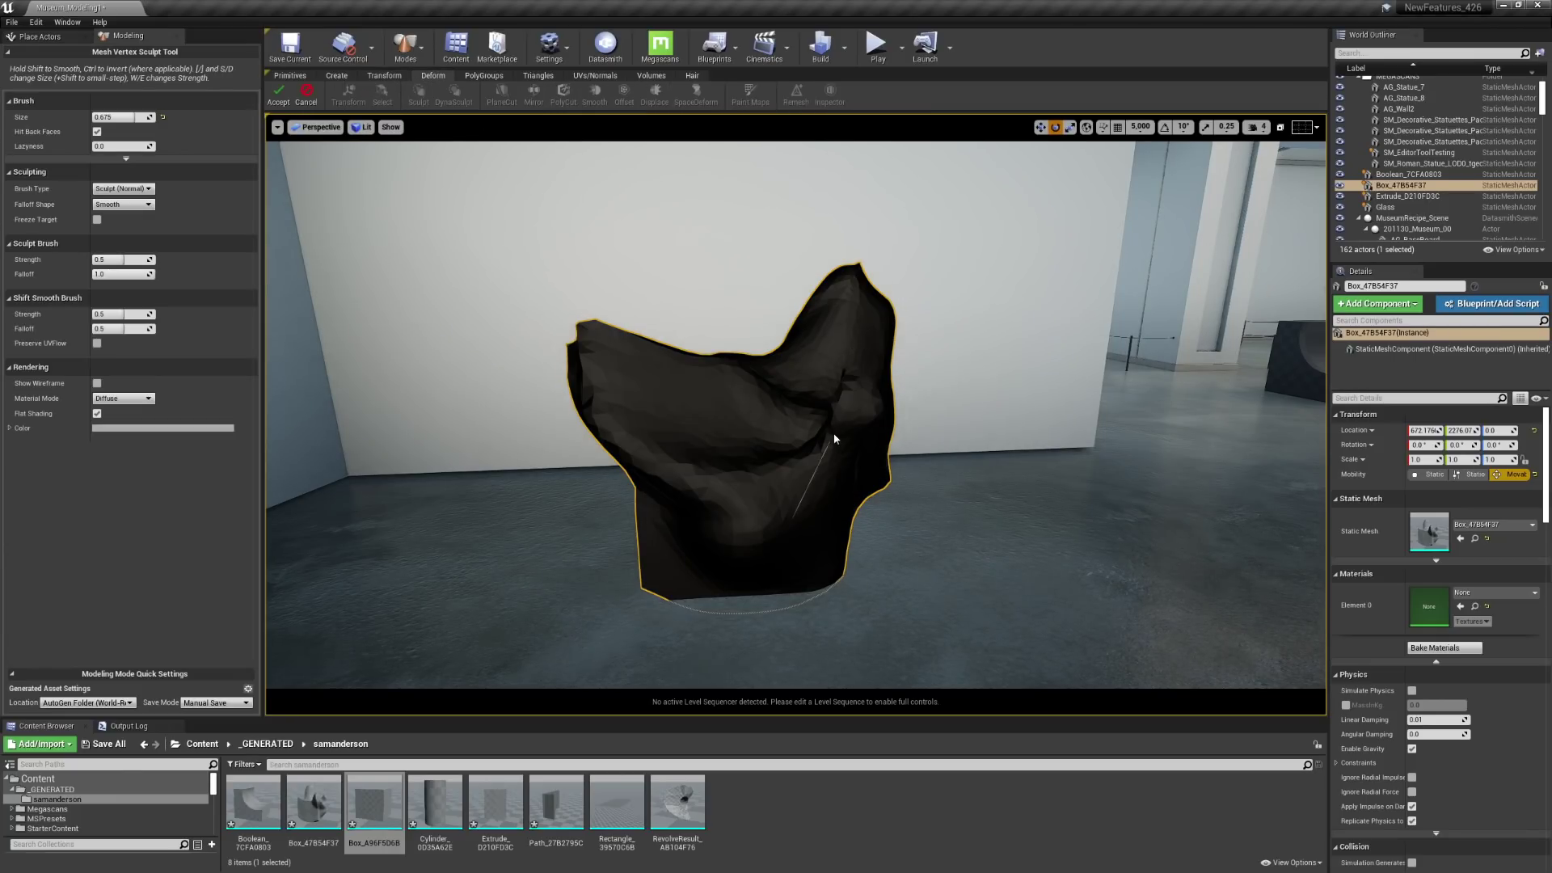
mouse_move(839, 435)
mouse_down()
mouse_move(793, 461)
mouse_move(776, 500)
mouse_move(812, 433)
mouse_move(839, 427)
mouse_up()
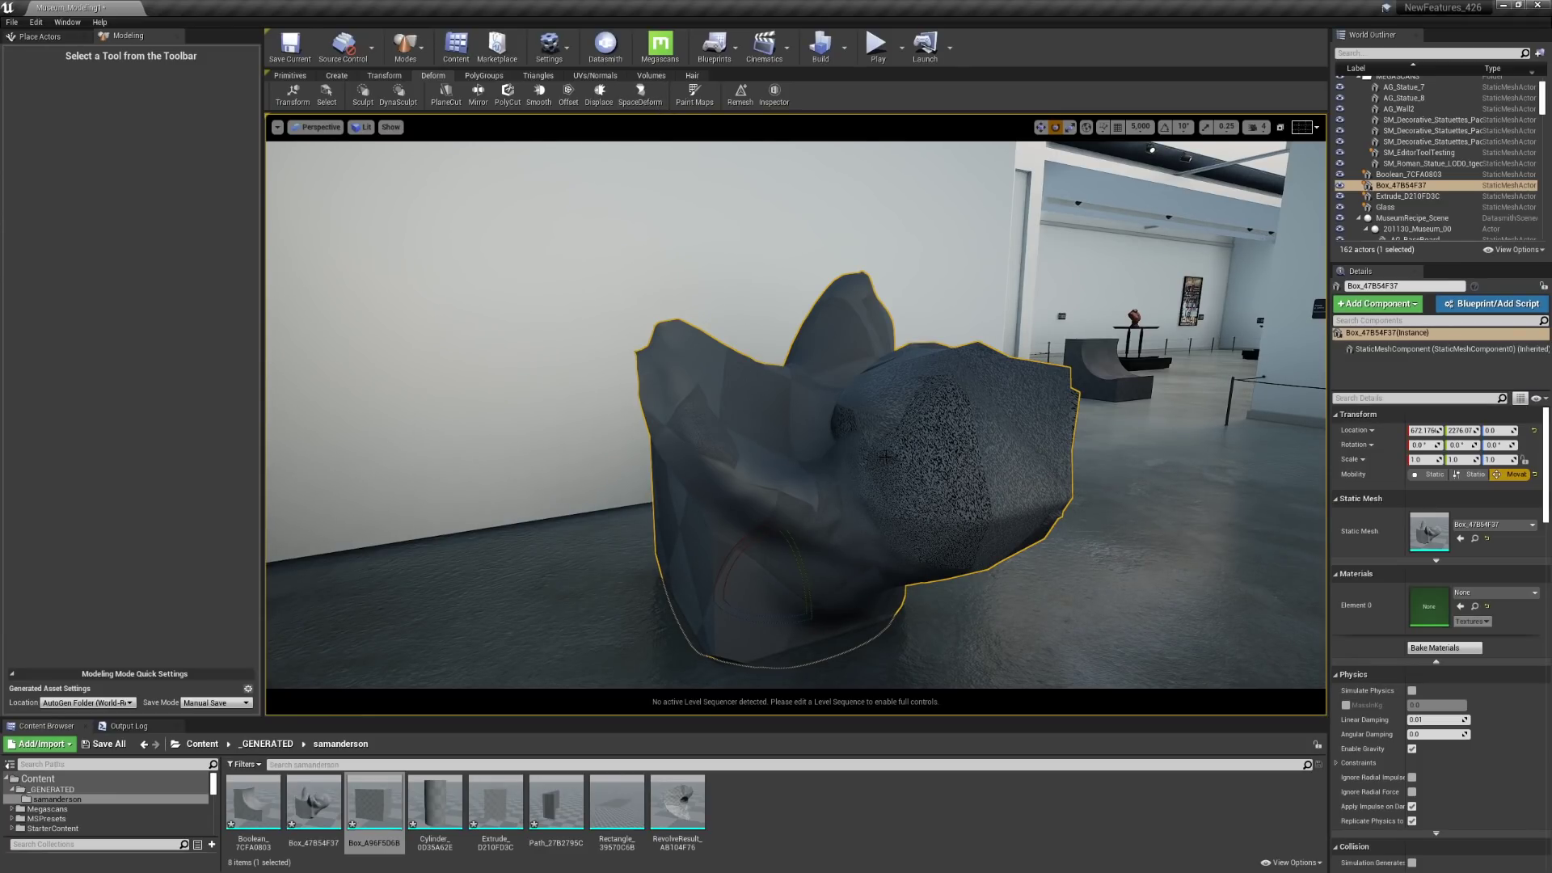
- Delete the tall dark extruded mesh standing behind the curved ramp in the museum hall
scroll(1100, 386, up, 5)
right_drag(1101, 385, 1062, 353)
mouse_move(847, 483)
right_down()
mouse_move(808, 447)
mouse_move(1045, 459)
right_up()
right_drag(772, 459, 772, 453)
click(791, 383)
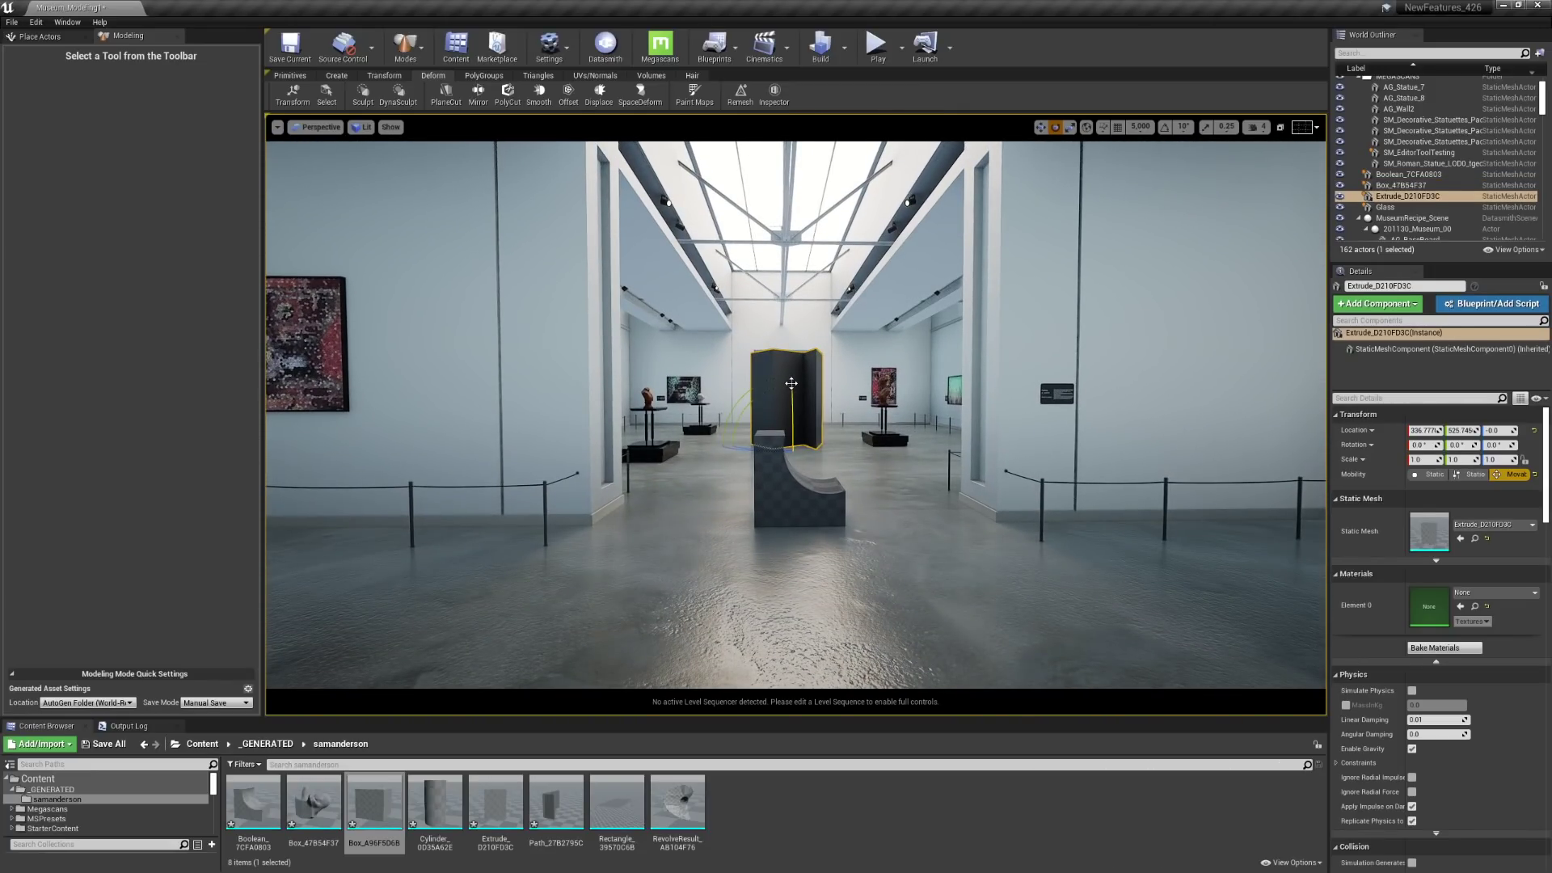
key(Delete)
right_drag(791, 383, 784, 384)
key(w)
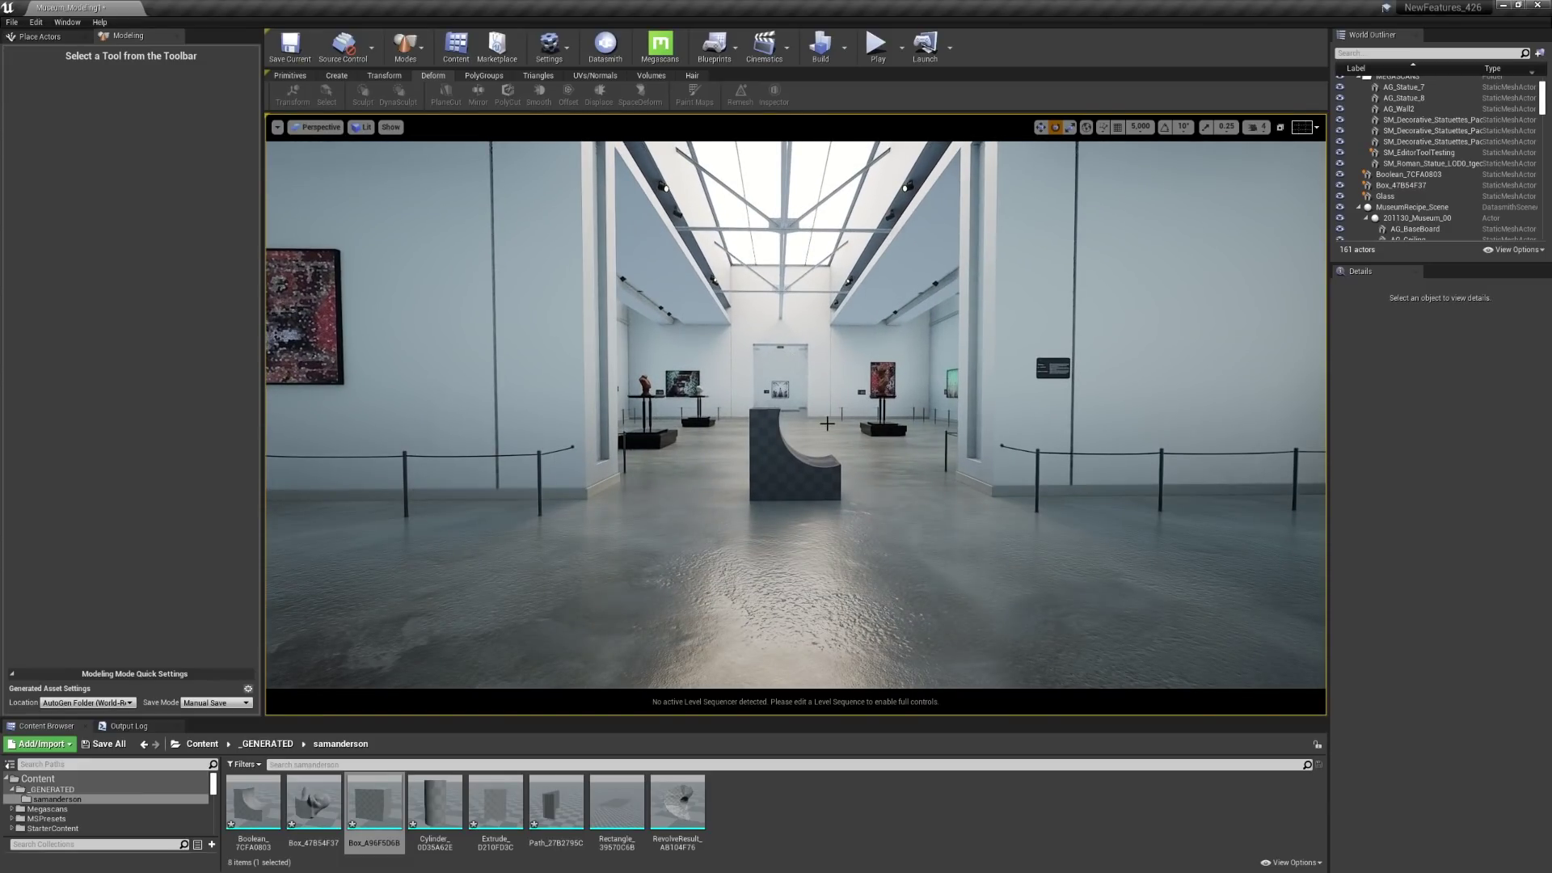